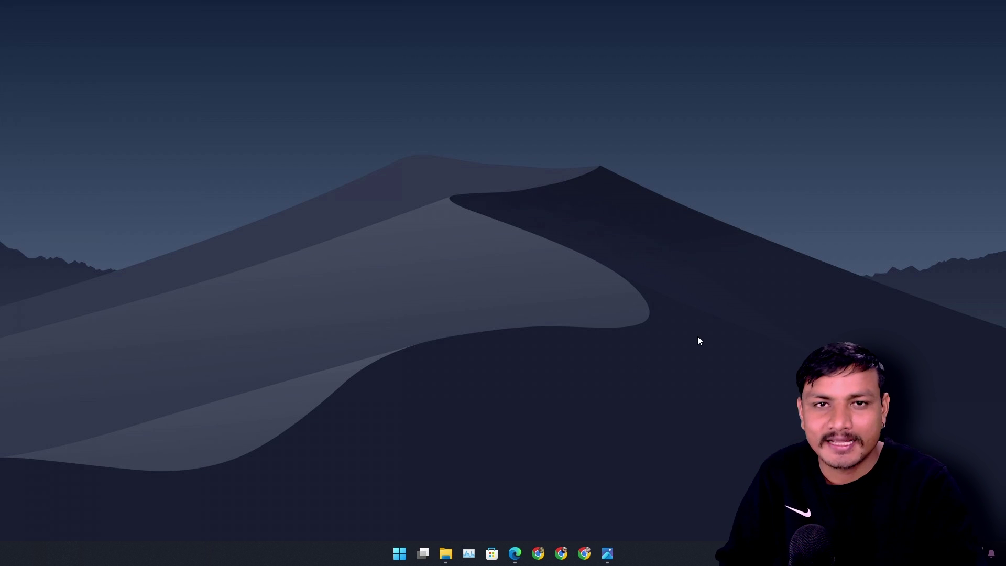
Step: View the original webcam photo beside its AI-generated cartoon version, and minimize the image windows
{"action": "mouse_move", "coordinate": [607, 553]}
{"action": "left_click", "coordinate": [545, 503]}
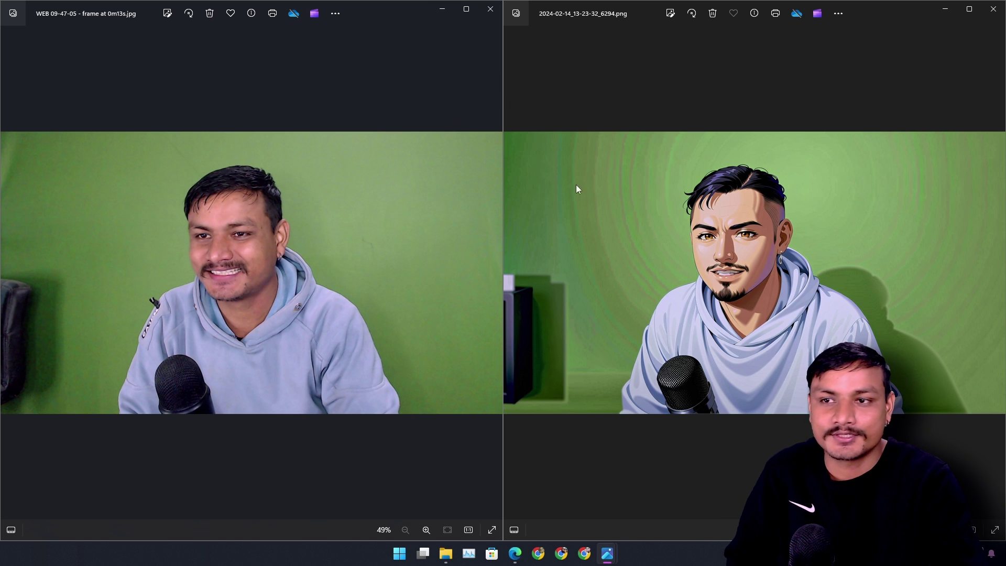
{"action": "left_click", "coordinate": [442, 9]}
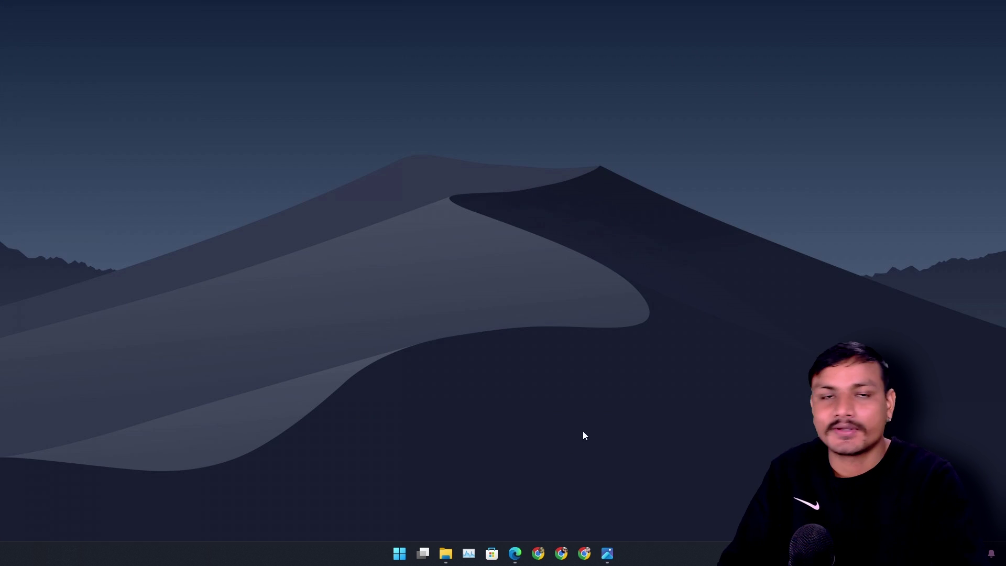
Step: Switch to Edge and examine the Fooocus GitHub repository's file list, README sample images, introduction and Midjourney comparison
{"action": "left_click", "coordinate": [526, 552]}
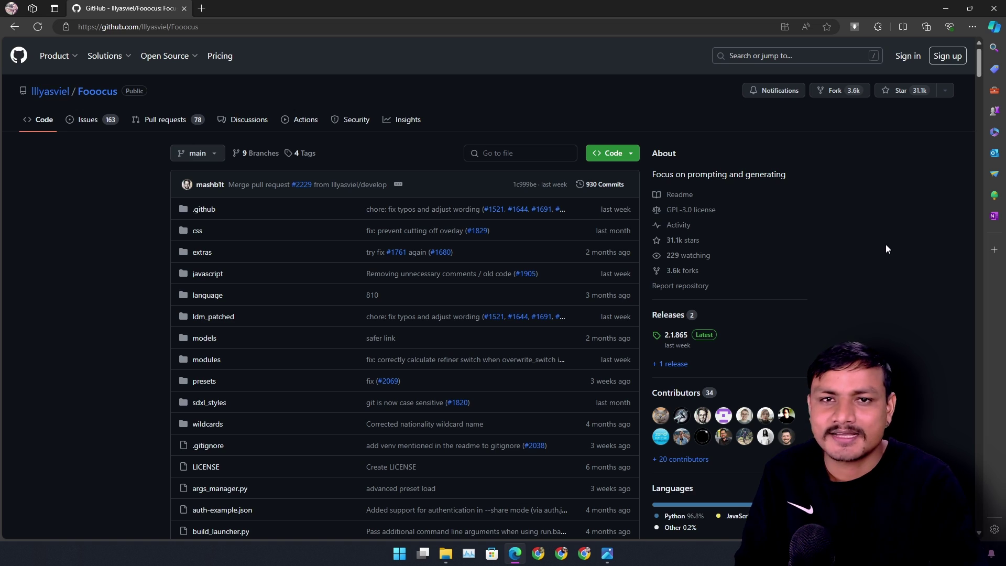
{"action": "scroll", "coordinate": [535, 251], "scroll_direction": "down", "scroll_amount": 7}
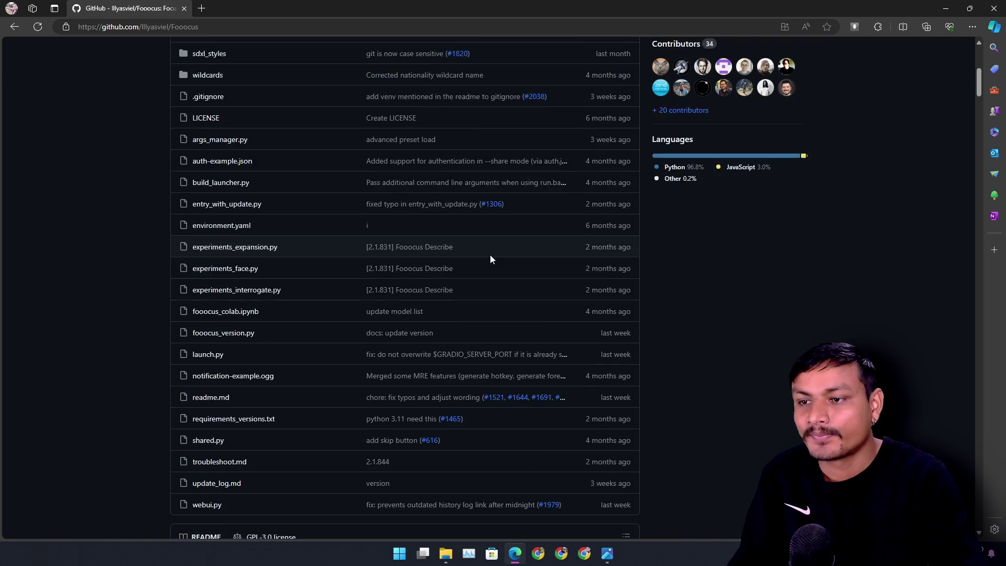
{"action": "scroll", "coordinate": [364, 281], "scroll_direction": "up", "scroll_amount": 7}
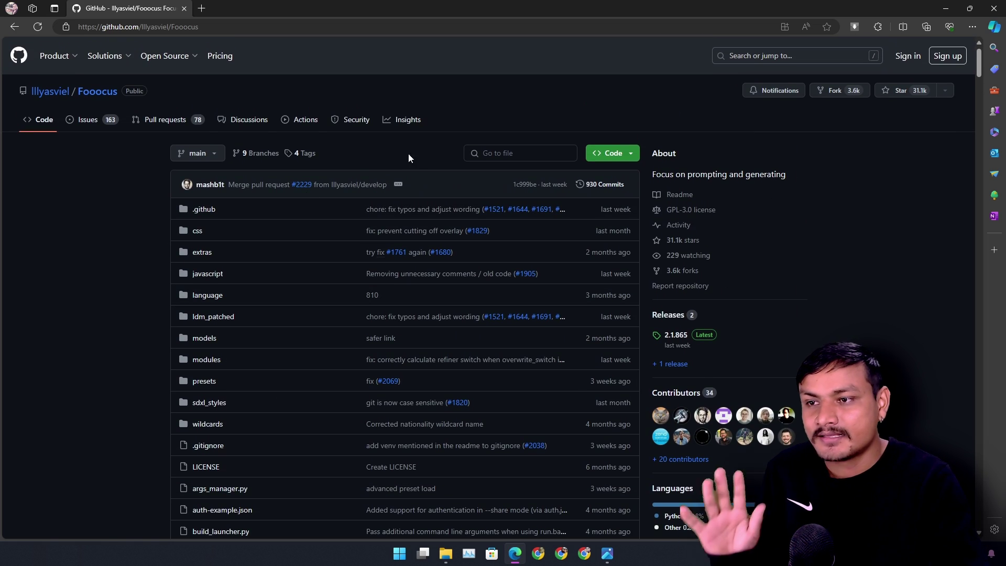
{"action": "scroll", "coordinate": [409, 168], "scroll_direction": "down", "scroll_amount": 7}
{"action": "scroll", "coordinate": [322, 259], "scroll_direction": "up", "scroll_amount": 7}
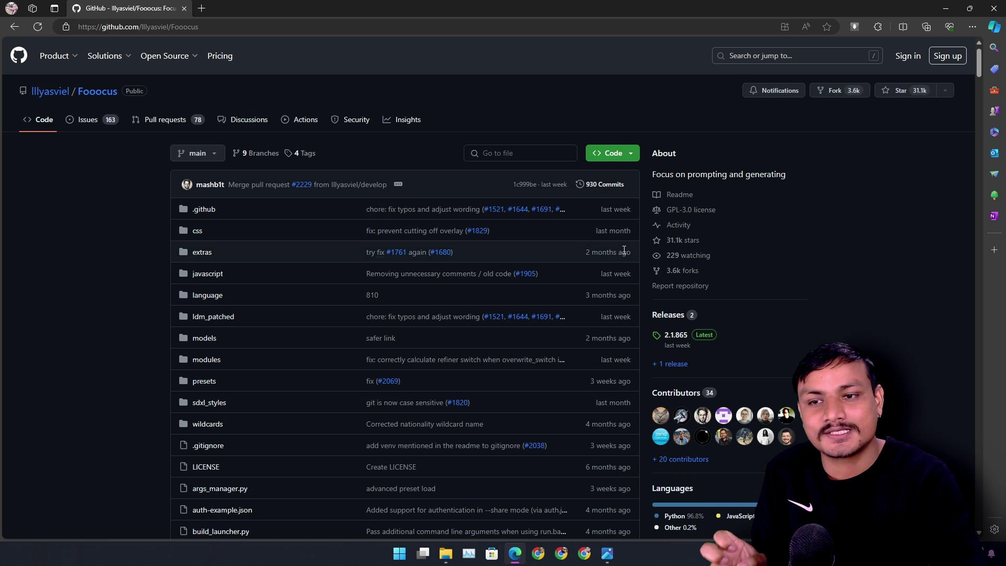
{"action": "scroll", "coordinate": [596, 230], "scroll_direction": "down", "scroll_amount": 7}
{"action": "scroll", "coordinate": [624, 250], "scroll_direction": "down", "scroll_amount": 12}
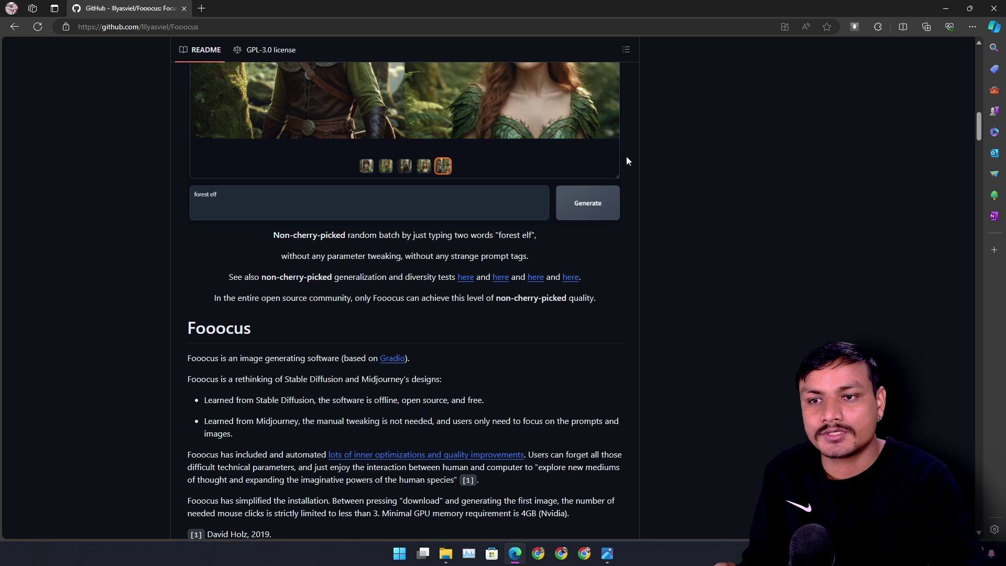
{"action": "scroll", "coordinate": [625, 225], "scroll_direction": "up", "scroll_amount": 4}
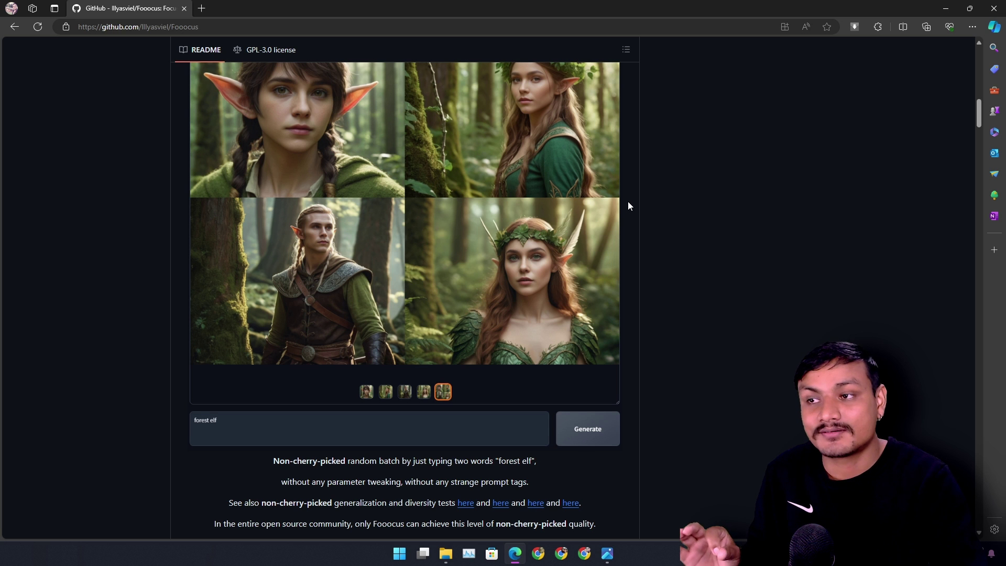
{"action": "scroll", "coordinate": [634, 210], "scroll_direction": "up", "scroll_amount": 3}
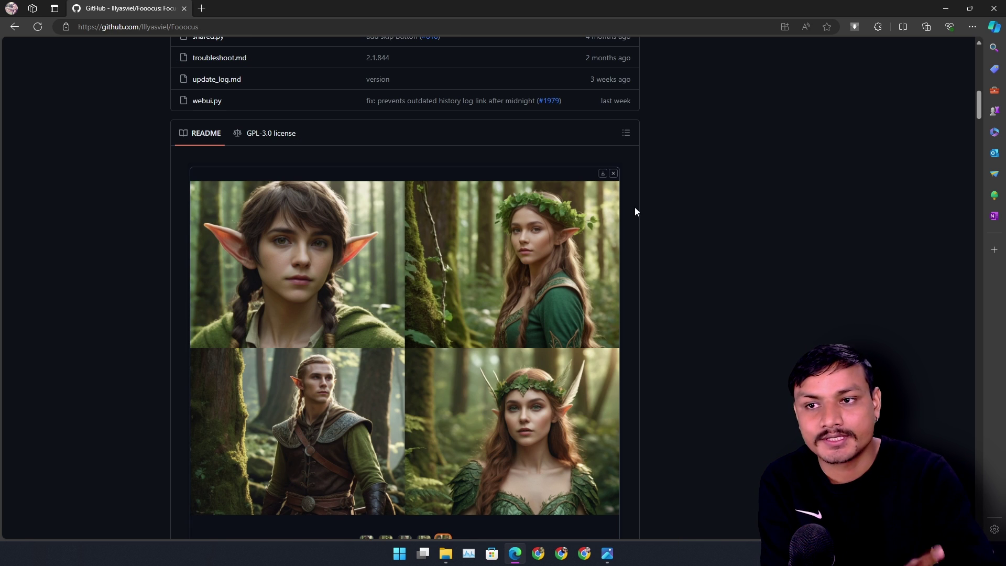
{"action": "scroll", "coordinate": [634, 209], "scroll_direction": "down", "scroll_amount": 12}
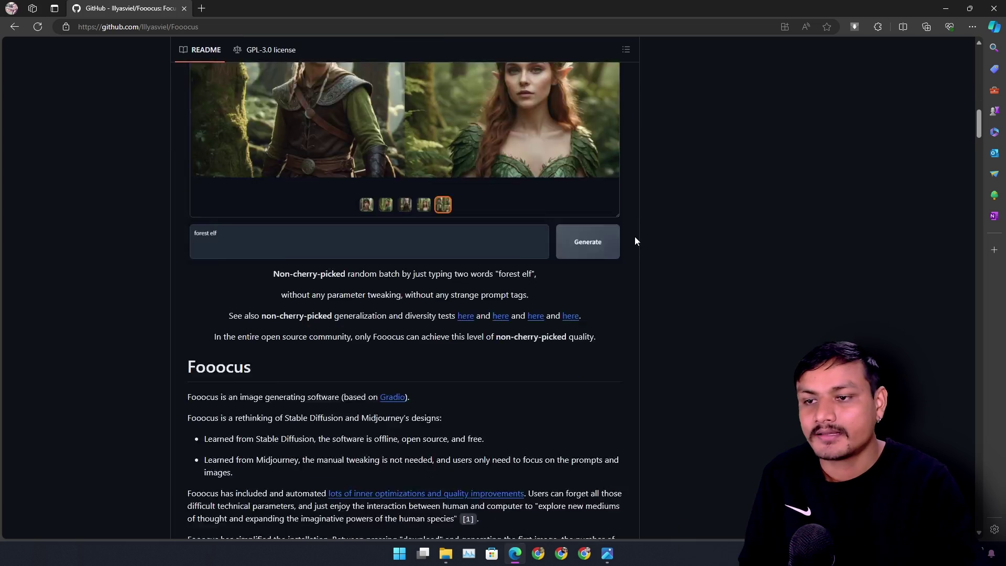
{"action": "scroll", "coordinate": [618, 244], "scroll_direction": "up", "scroll_amount": 12}
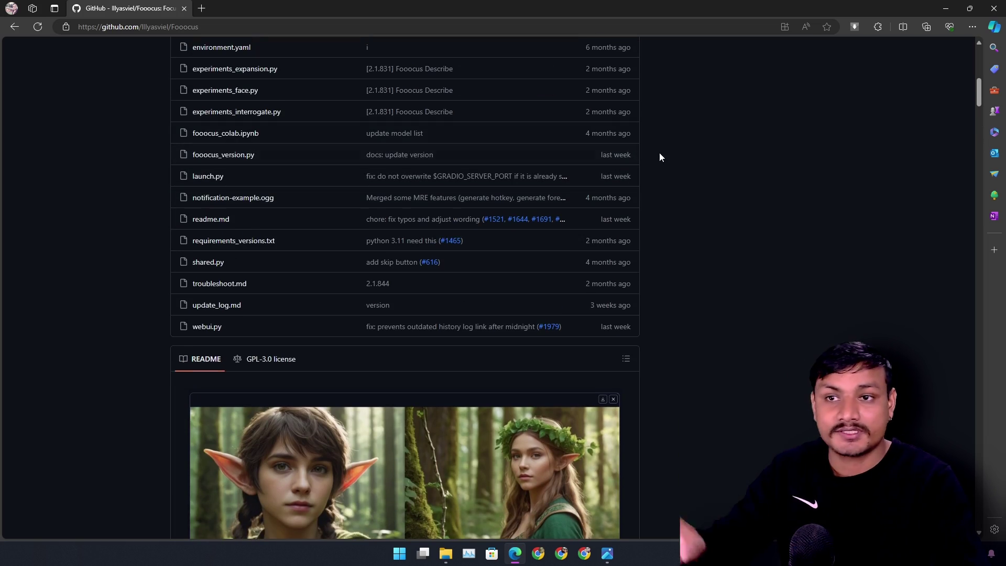
{"action": "scroll", "coordinate": [674, 230], "scroll_direction": "up", "scroll_amount": 2}
{"action": "scroll", "coordinate": [666, 230], "scroll_direction": "down", "scroll_amount": 8}
{"action": "scroll", "coordinate": [661, 231], "scroll_direction": "down", "scroll_amount": 9}
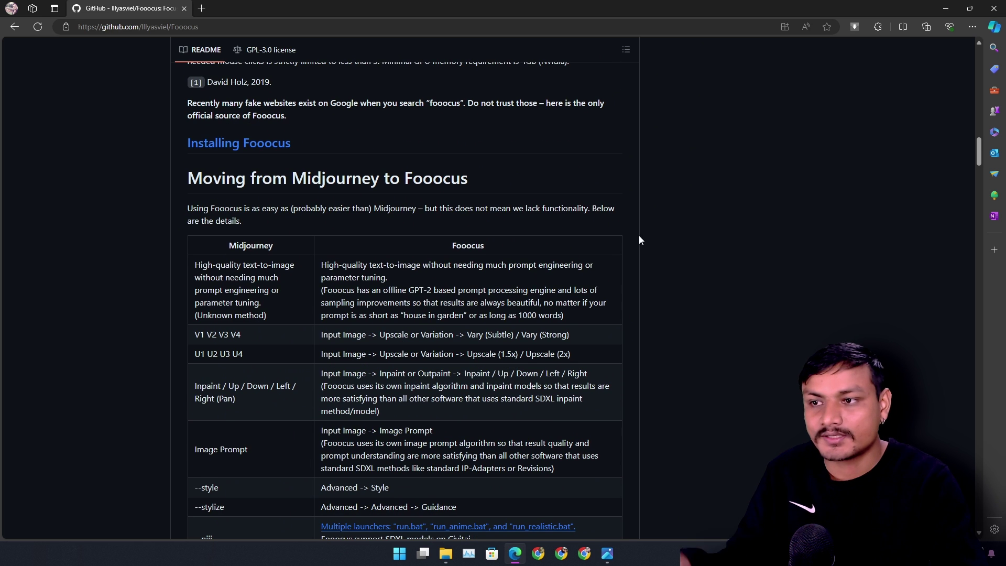
{"action": "left_click_drag", "start_coordinate": [204, 182], "coordinate": [485, 184]}
{"action": "left_click", "coordinate": [590, 185]}
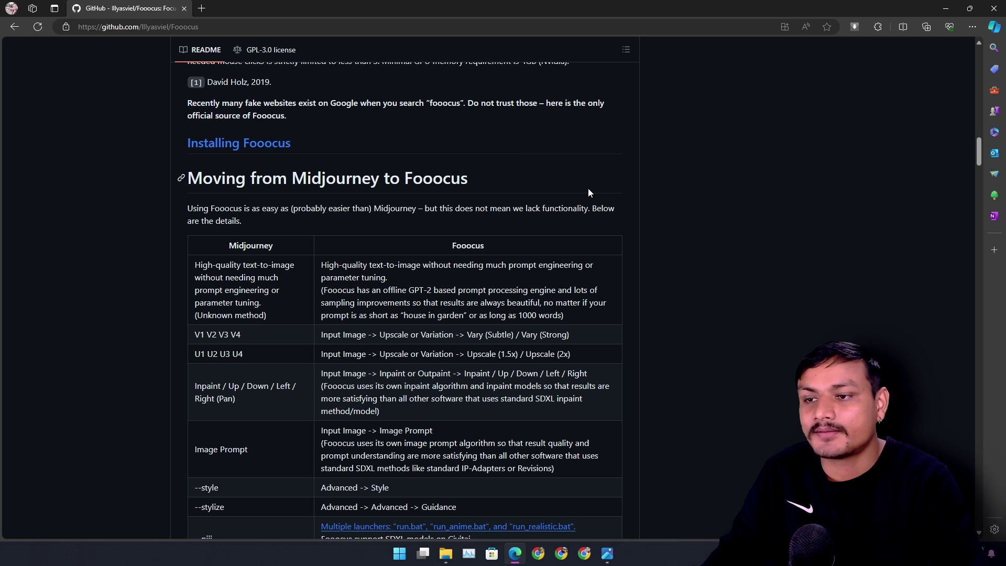
Step: Find the Windows download link in the Fooocus README and review the instructions for launching it and getting its models
{"action": "scroll", "coordinate": [617, 214], "scroll_direction": "down", "scroll_amount": 10}
{"action": "scroll", "coordinate": [616, 209], "scroll_direction": "down", "scroll_amount": 4}
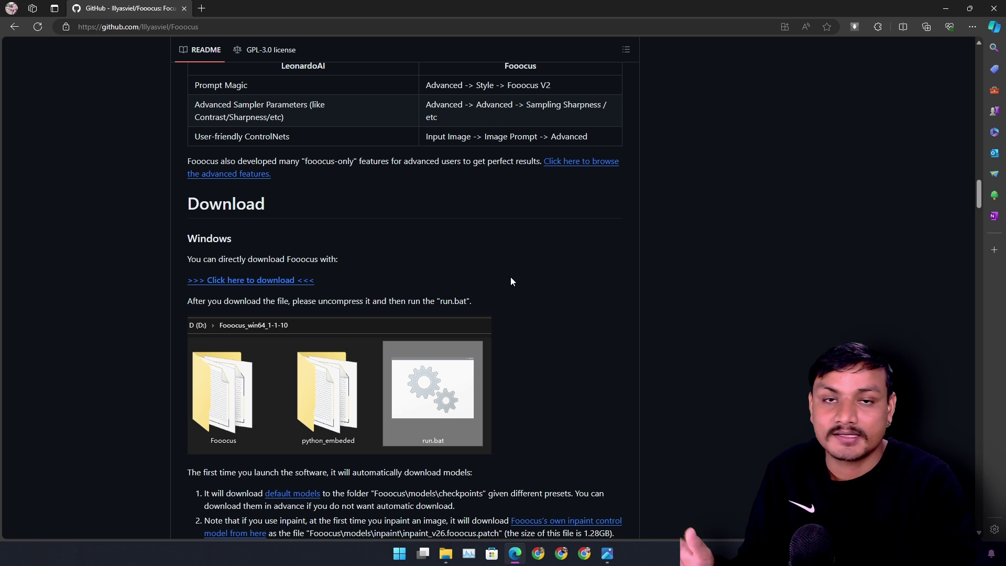
{"action": "scroll", "coordinate": [555, 247], "scroll_direction": "down", "scroll_amount": 4}
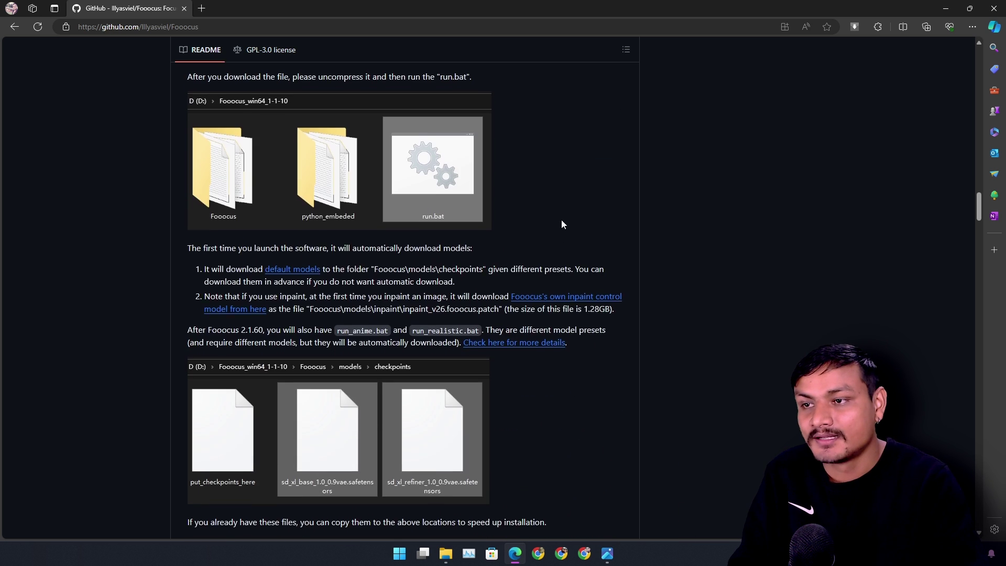
{"action": "scroll", "coordinate": [565, 224], "scroll_direction": "up", "scroll_amount": 4}
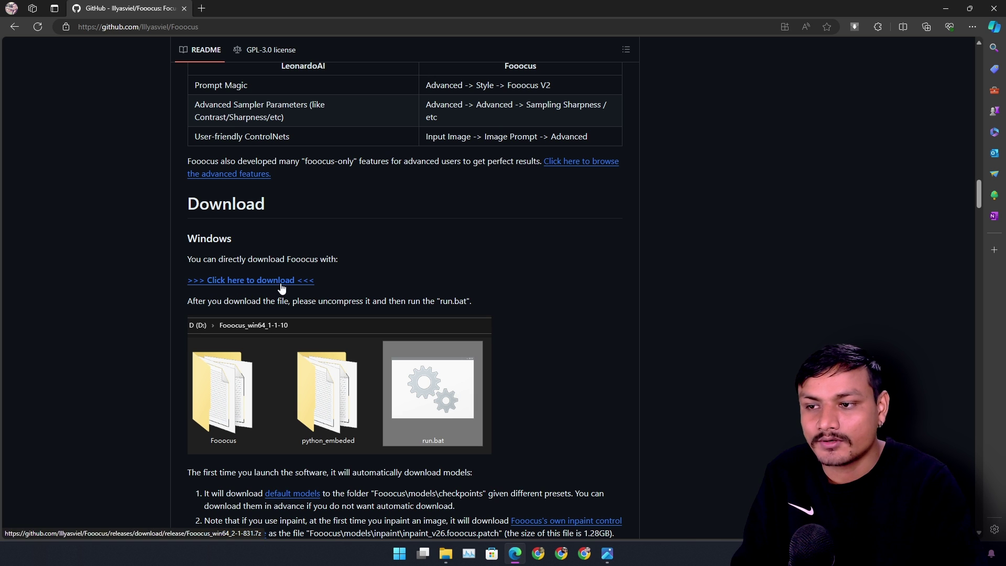
Step: Switch to File Explorer, inspect the launcher files in the extracted Fooocus_win64_2-1-831 folder in Downloads, and minimize the window
{"action": "mouse_move", "coordinate": [446, 553]}
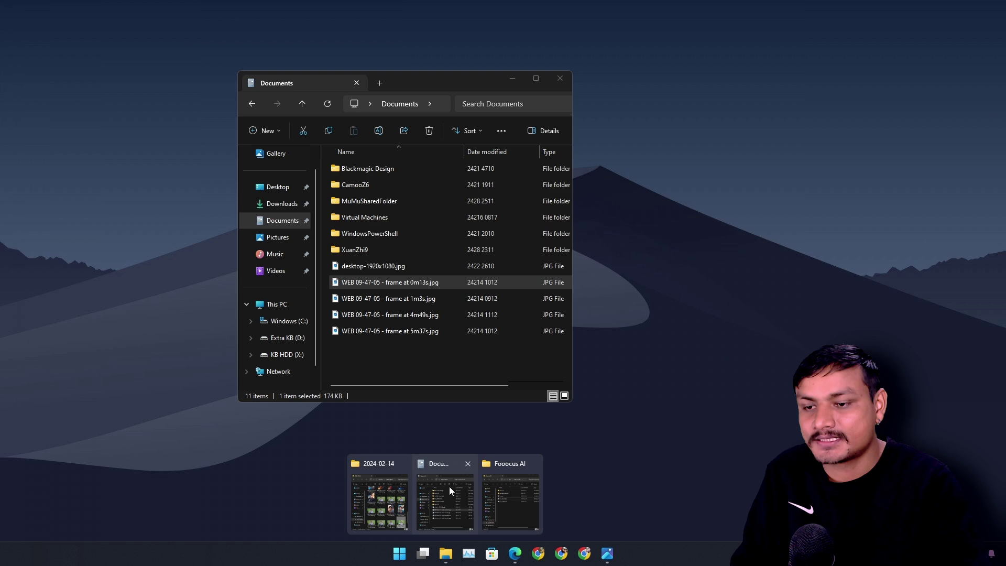
{"action": "left_click", "coordinate": [448, 488]}
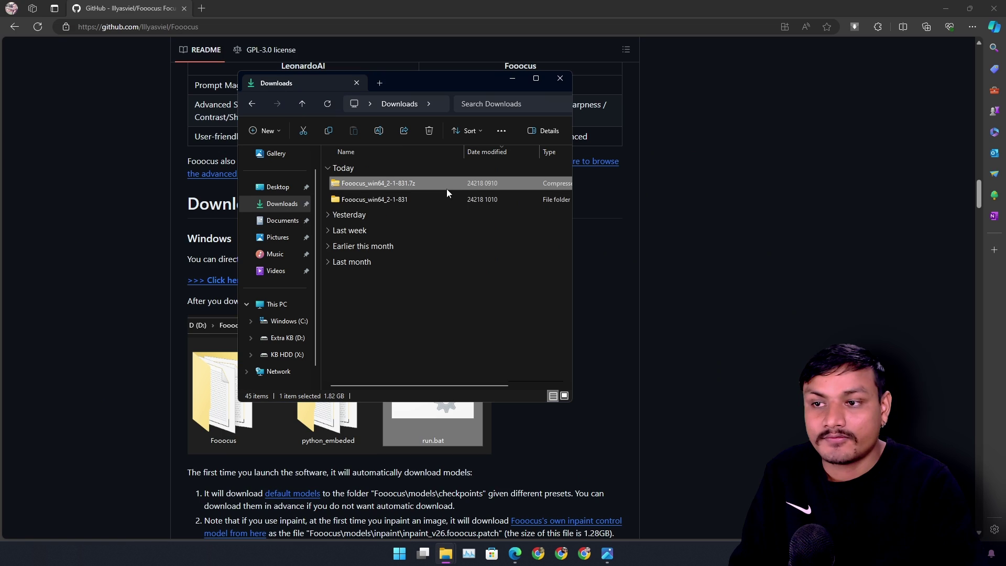
{"action": "double_click", "coordinate": [391, 200]}
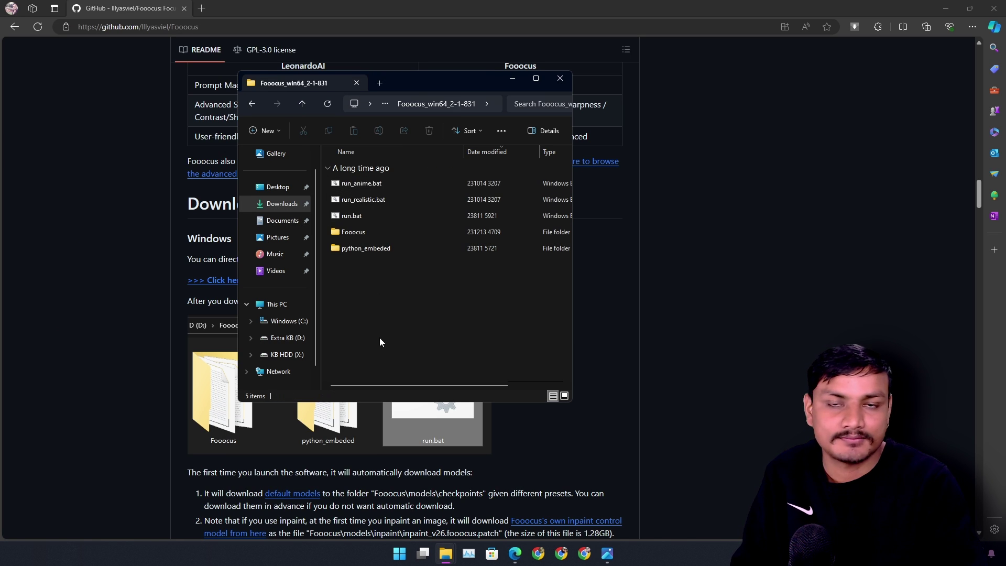
{"action": "left_click", "coordinate": [403, 200]}
{"action": "left_click", "coordinate": [394, 183]}
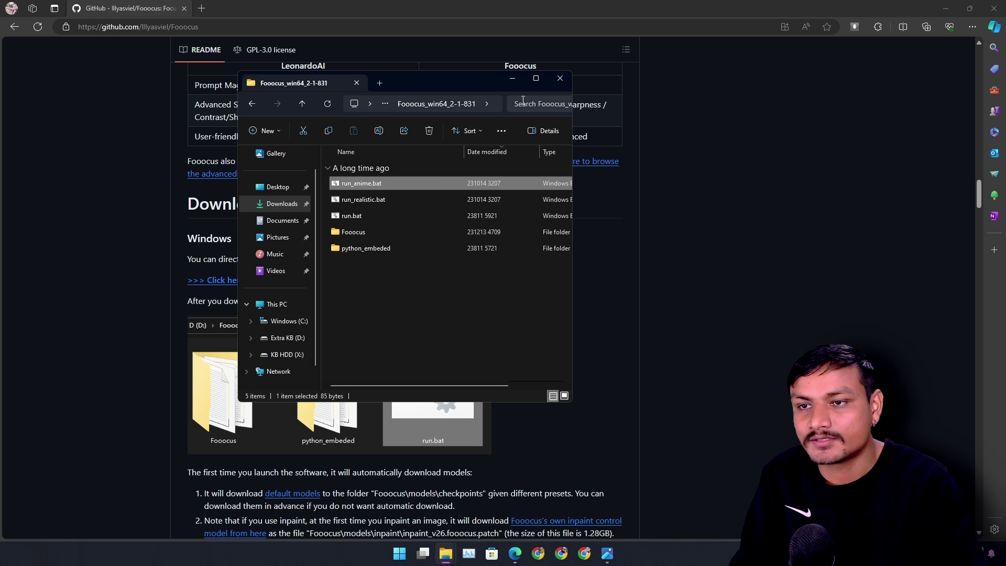
{"action": "left_click", "coordinate": [513, 79]}
{"action": "left_click", "coordinate": [471, 486]}
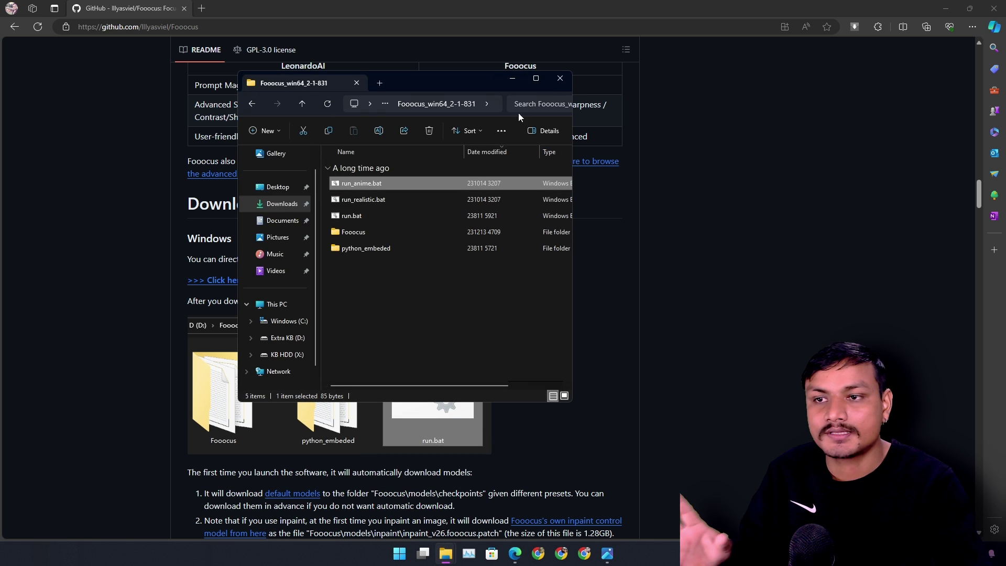
{"action": "left_click", "coordinate": [514, 80]}
Step: Open the official Fooocus Colab notebook from the README's Colab section in a new browser tab and bring it to the front
{"action": "scroll", "coordinate": [571, 288], "scroll_direction": "down", "scroll_amount": 15}
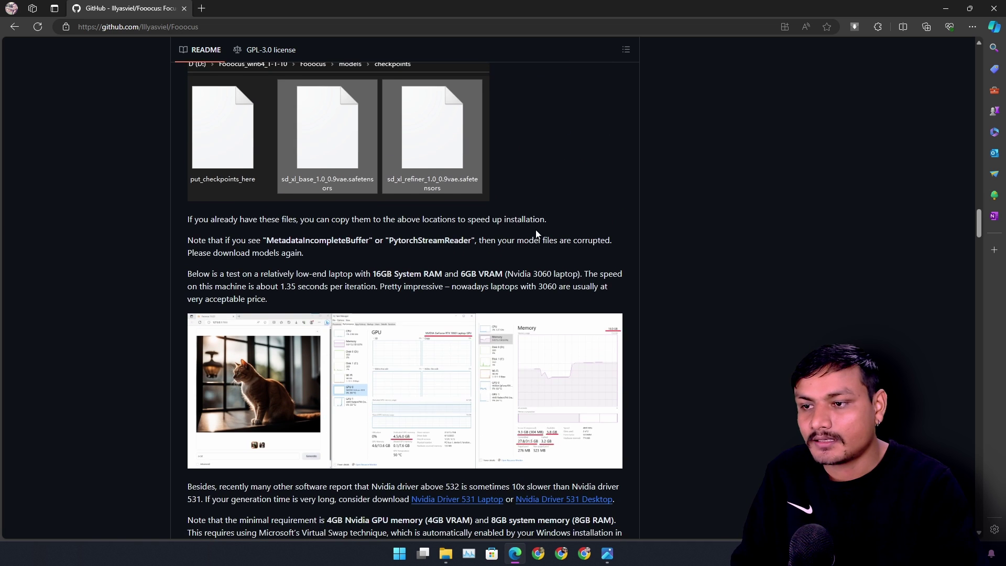
{"action": "scroll", "coordinate": [525, 229], "scroll_direction": "down", "scroll_amount": 1}
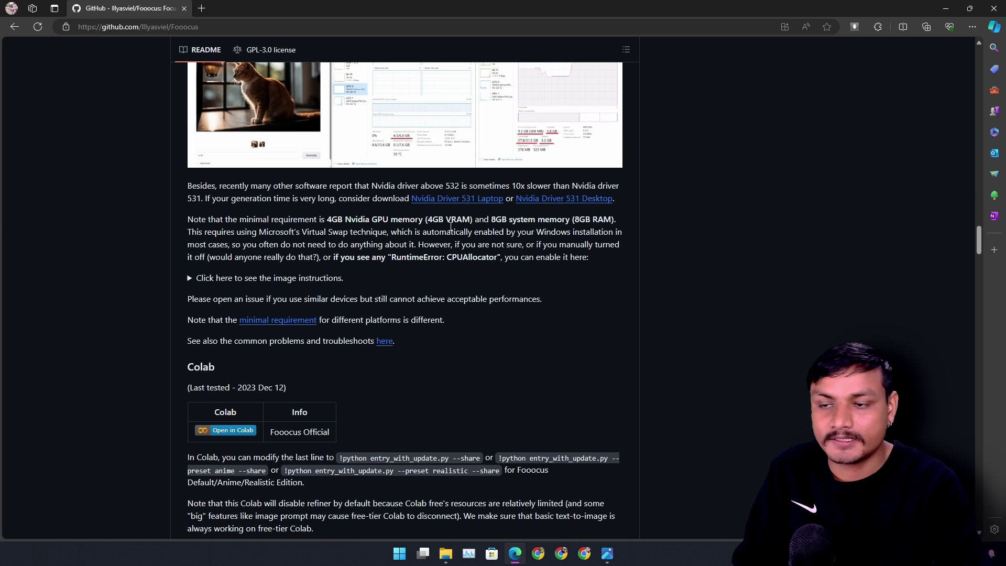
{"action": "scroll", "coordinate": [451, 227], "scroll_direction": "down", "scroll_amount": 6}
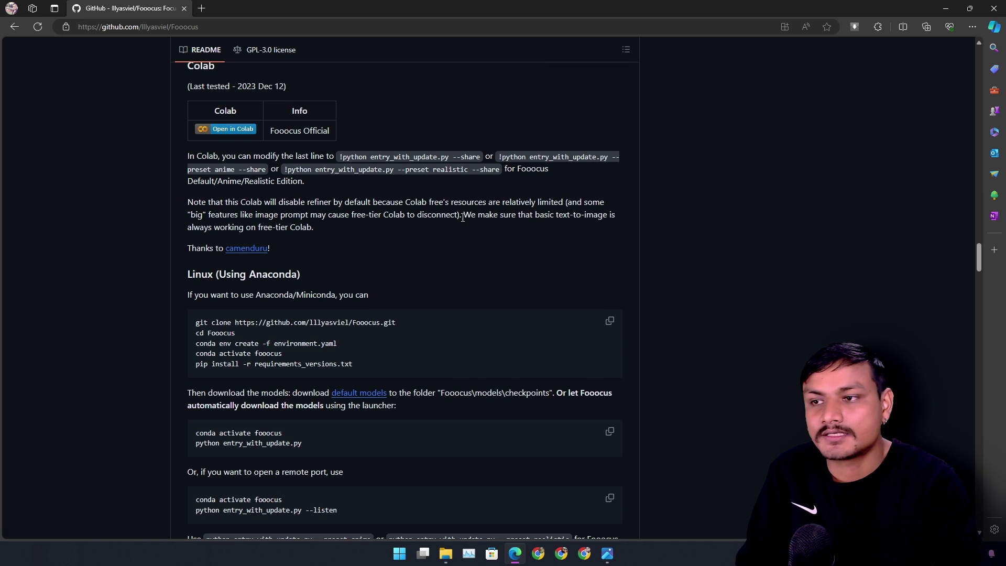
{"action": "right_click", "coordinate": [231, 129]}
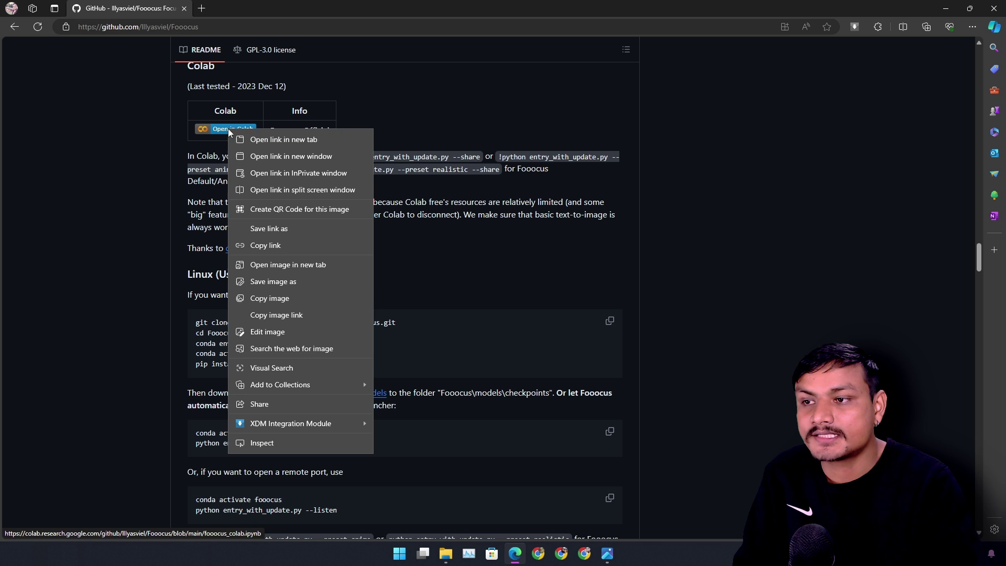
{"action": "left_click", "coordinate": [259, 139]}
{"action": "scroll", "coordinate": [252, 214], "scroll_direction": "up", "scroll_amount": 4}
{"action": "scroll", "coordinate": [254, 299], "scroll_direction": "down", "scroll_amount": 4}
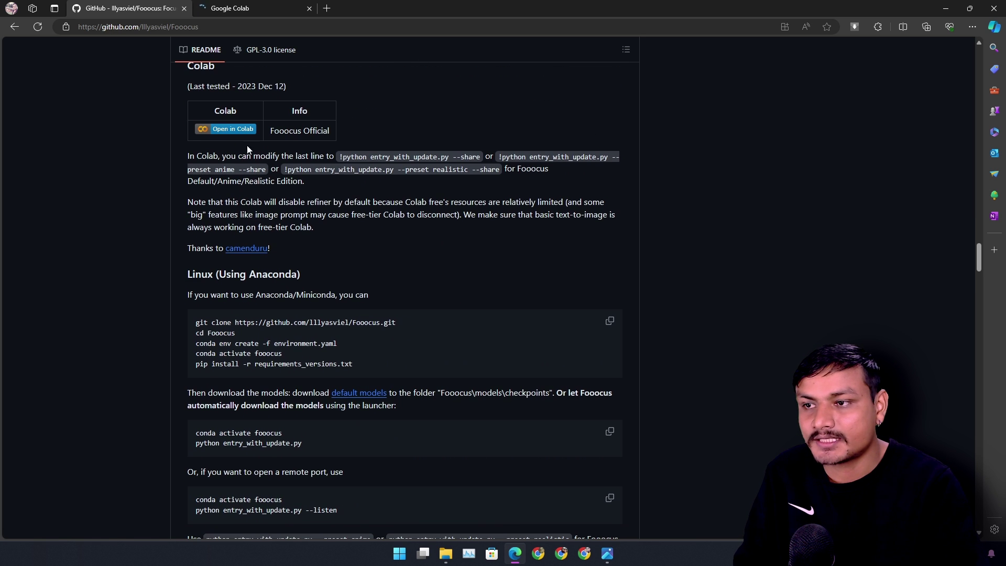
{"action": "left_click", "coordinate": [252, 8]}
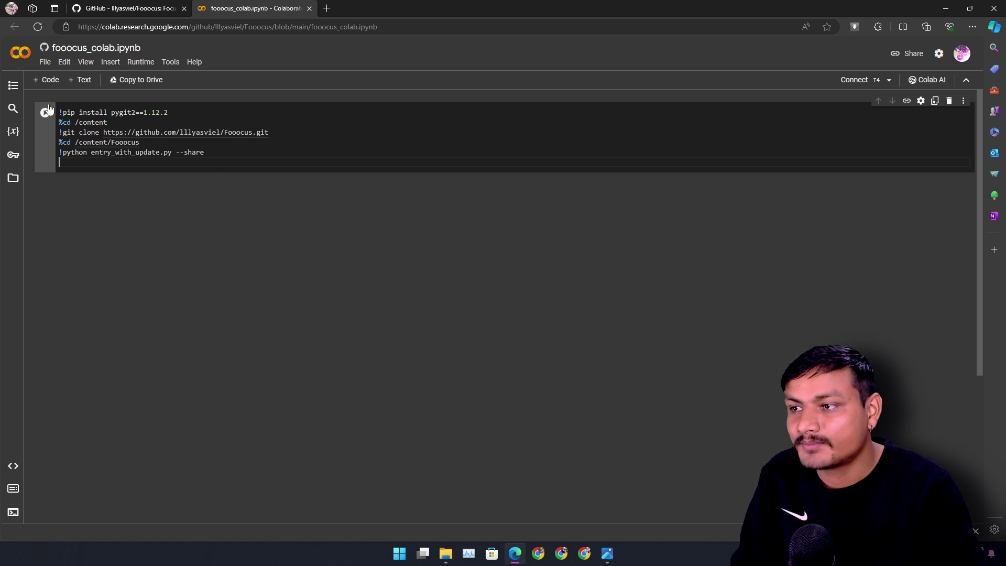
Step: Copy the anime preset command from the README and add "!python entry_with_update.py --preset anime --share" as the notebook cell's last line
{"action": "left_click", "coordinate": [139, 8]}
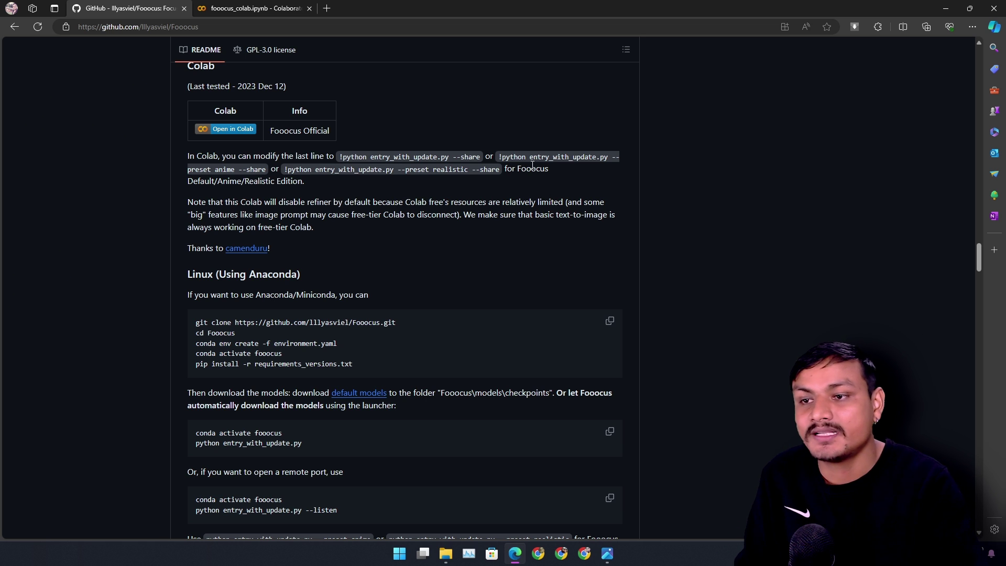
{"action": "left_click", "coordinate": [273, 8]}
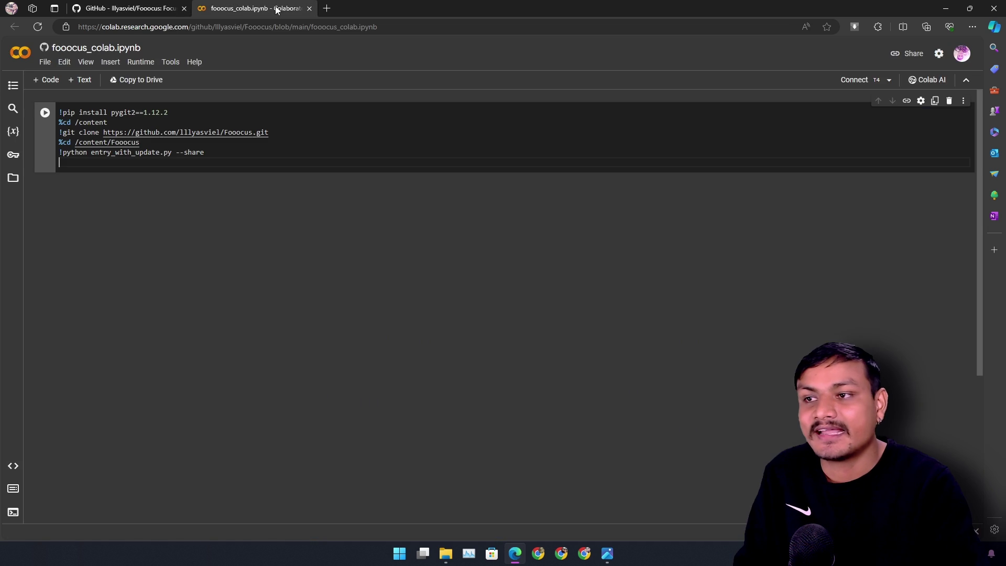
{"action": "left_click", "coordinate": [128, 9]}
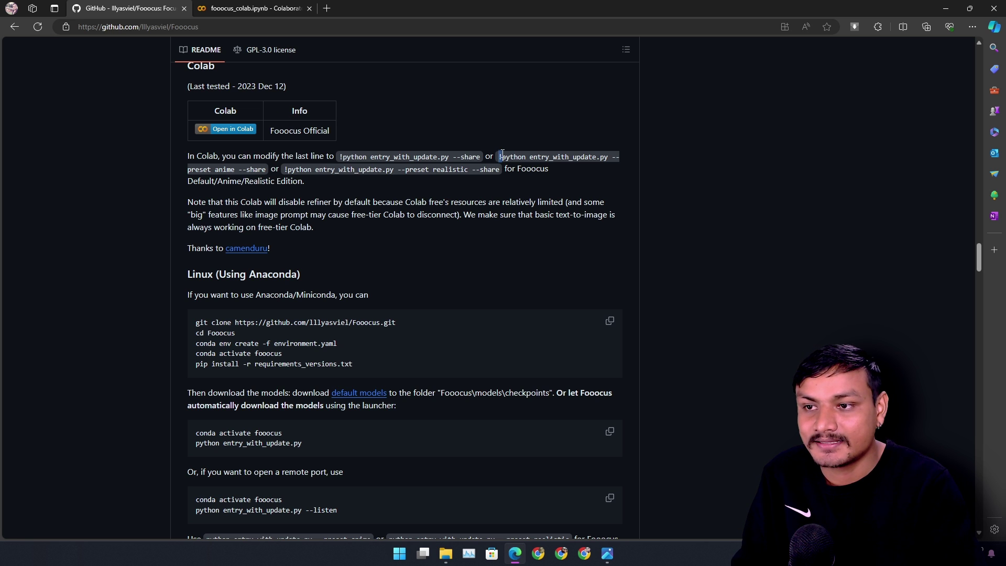
{"action": "left_click_drag", "start_coordinate": [510, 156], "coordinate": [266, 168]}
{"action": "right_click", "coordinate": [249, 168]}
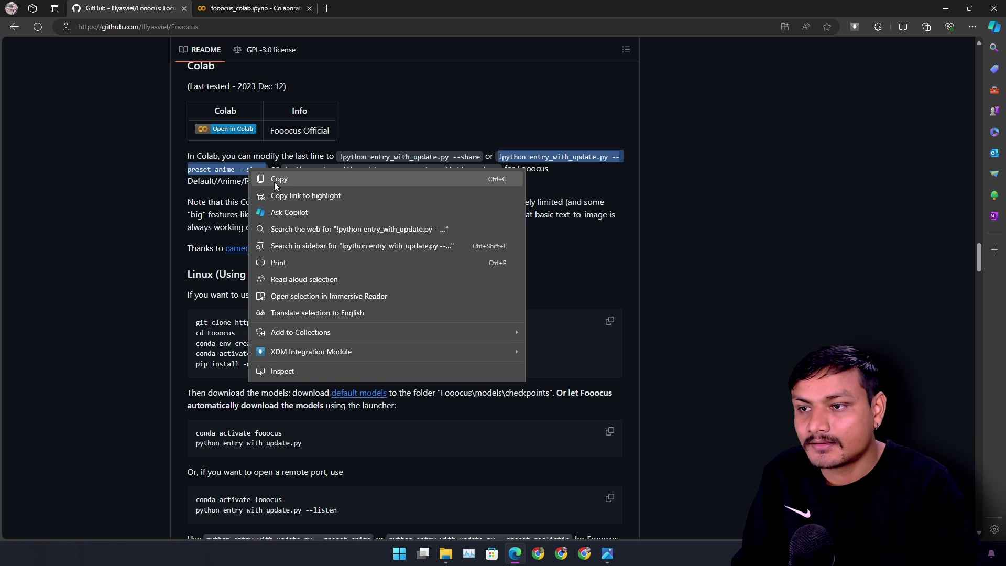
{"action": "left_click", "coordinate": [267, 173]}
{"action": "key", "text": "ctrl+Tab"}
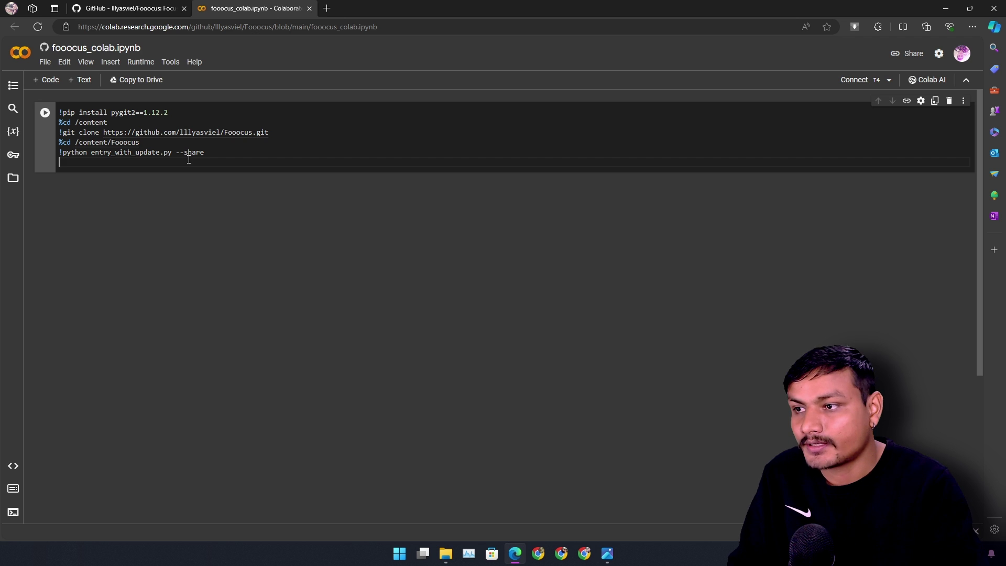
{"action": "key", "text": "ctrl+v"}
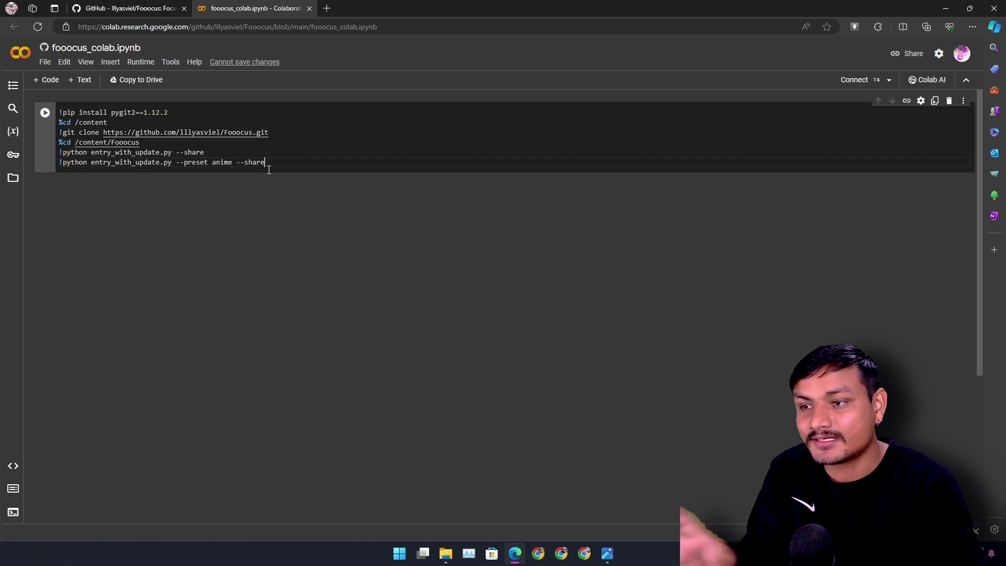
Step: Return to the Fooocus README and highlight the Colab command for the realistic preset to review it
{"action": "left_click", "coordinate": [132, 7]}
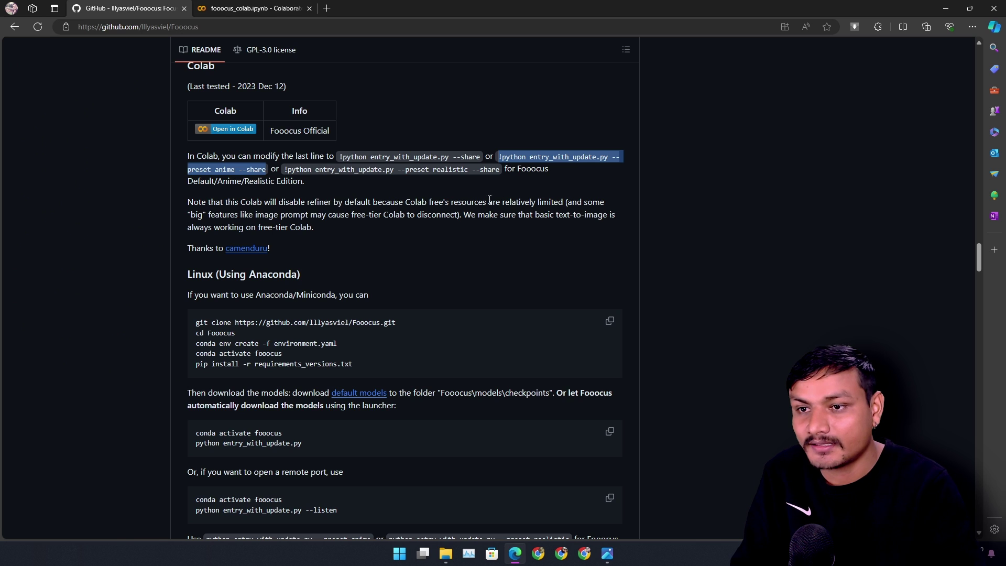
{"action": "left_click", "coordinate": [431, 193]}
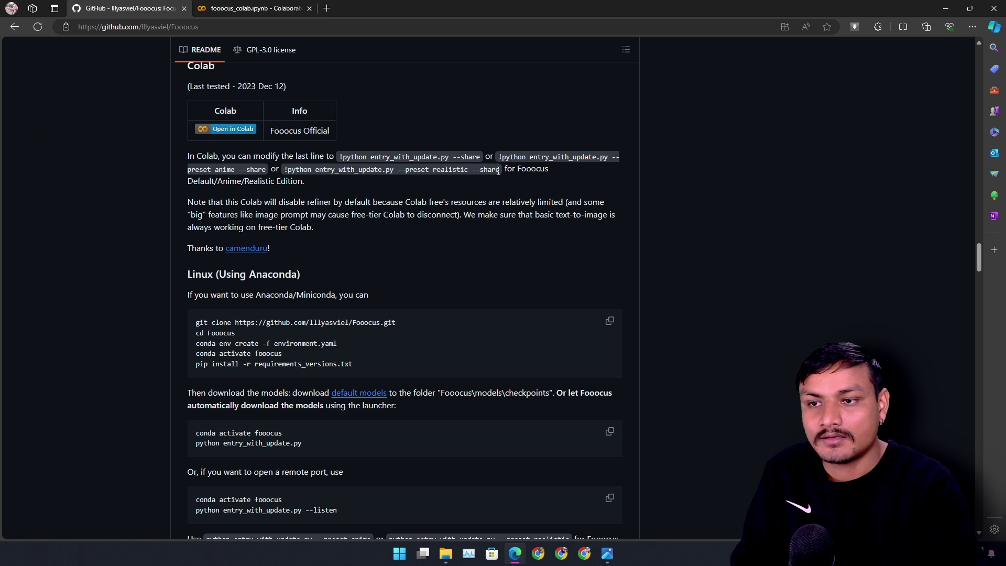
{"action": "left_click_drag", "start_coordinate": [500, 170], "coordinate": [284, 170]}
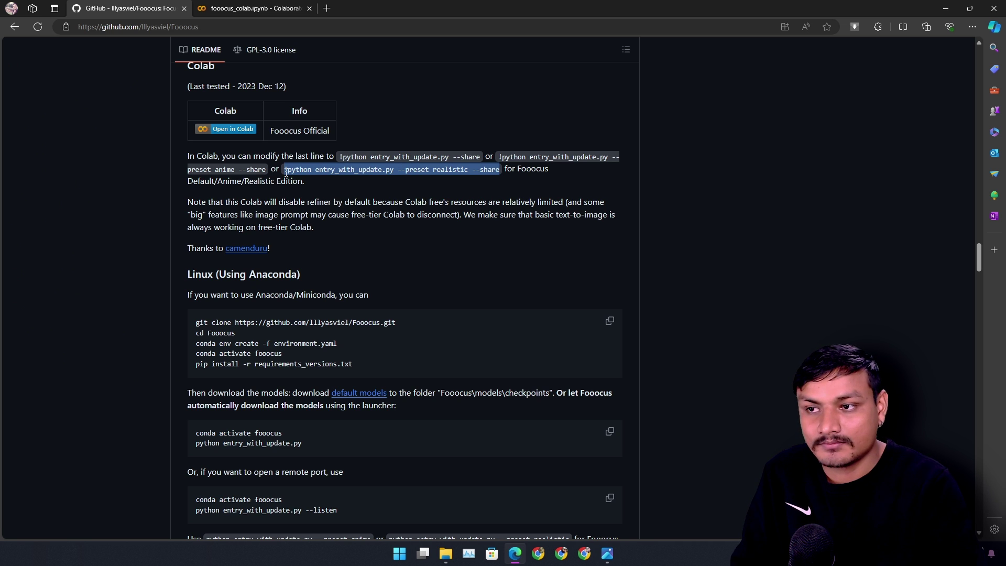
{"action": "left_click", "coordinate": [432, 173]}
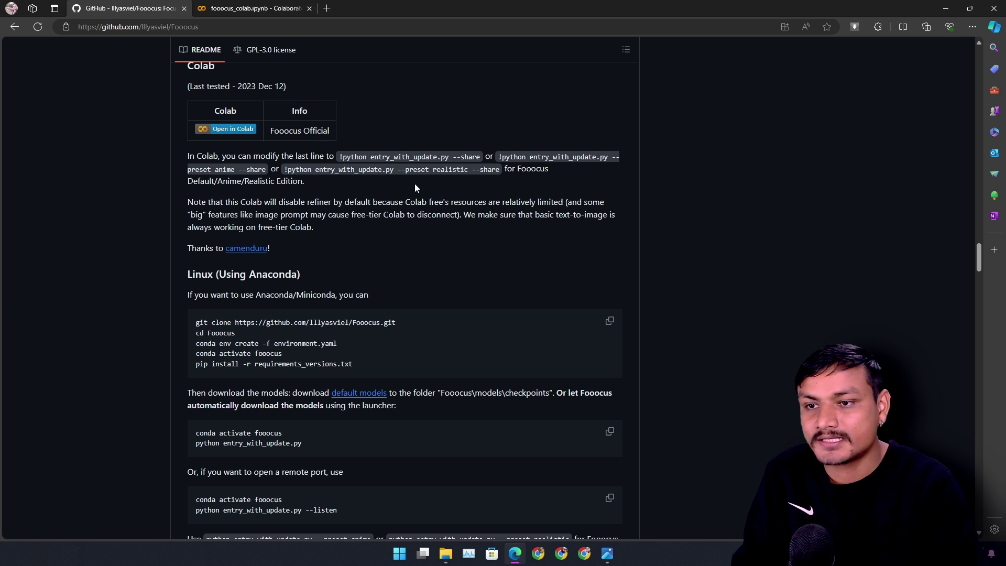
Step: Go back to the fooocus_colab.ipynb notebook and run its code cell
{"action": "left_click", "coordinate": [252, 8]}
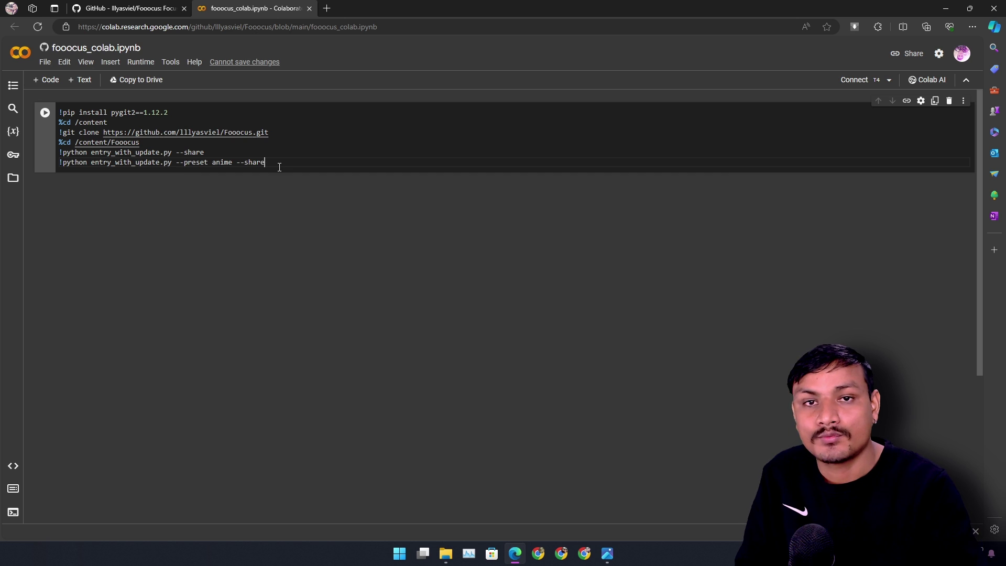
{"action": "left_click", "coordinate": [45, 112]}
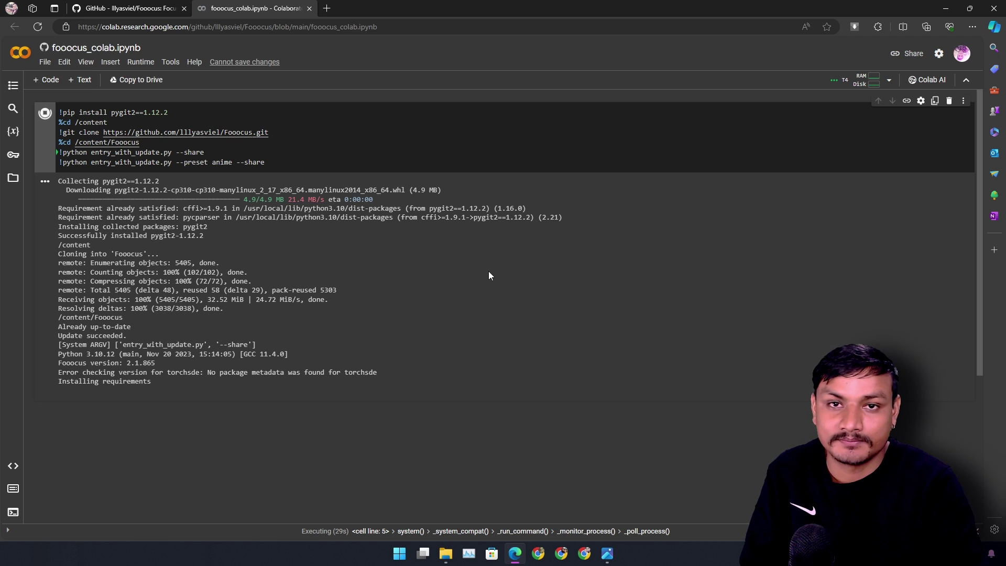
{"action": "mouse_move", "coordinate": [873, 82]}
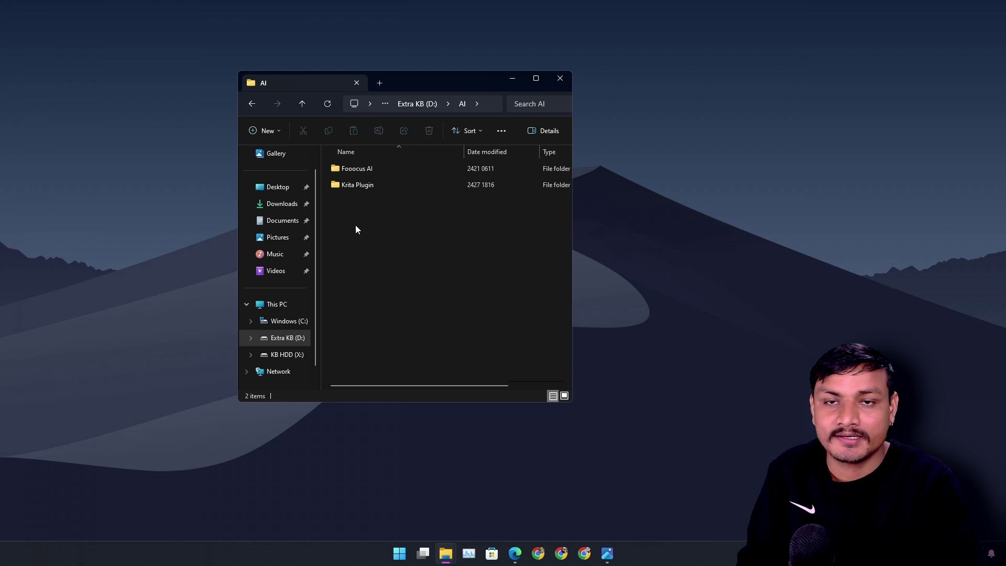
Step: Switch to File Explorer and launch run_anime.bat from the Fooocus AI folder inside AI on drive D
{"action": "double_click", "coordinate": [400, 175]}
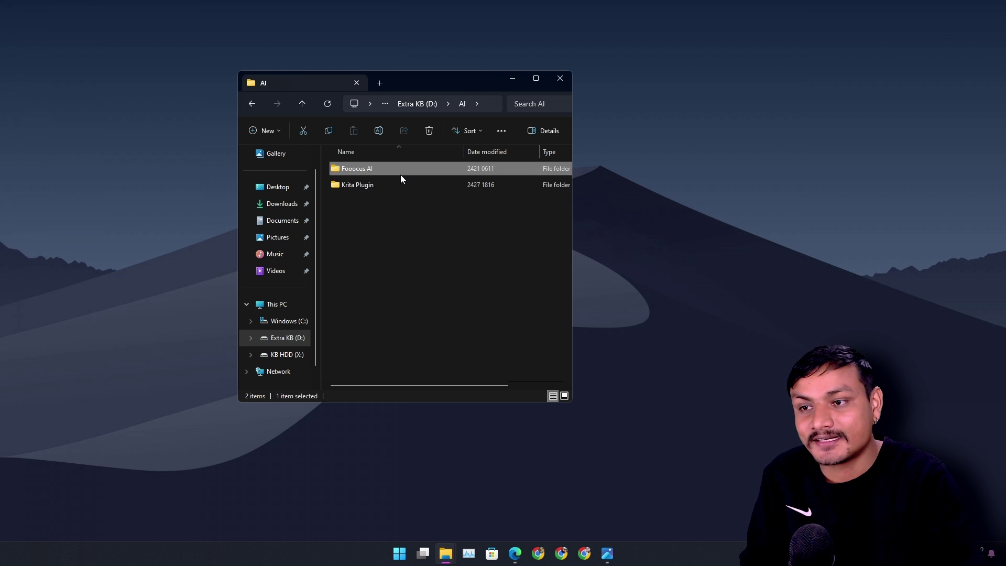
{"action": "left_click", "coordinate": [375, 222]}
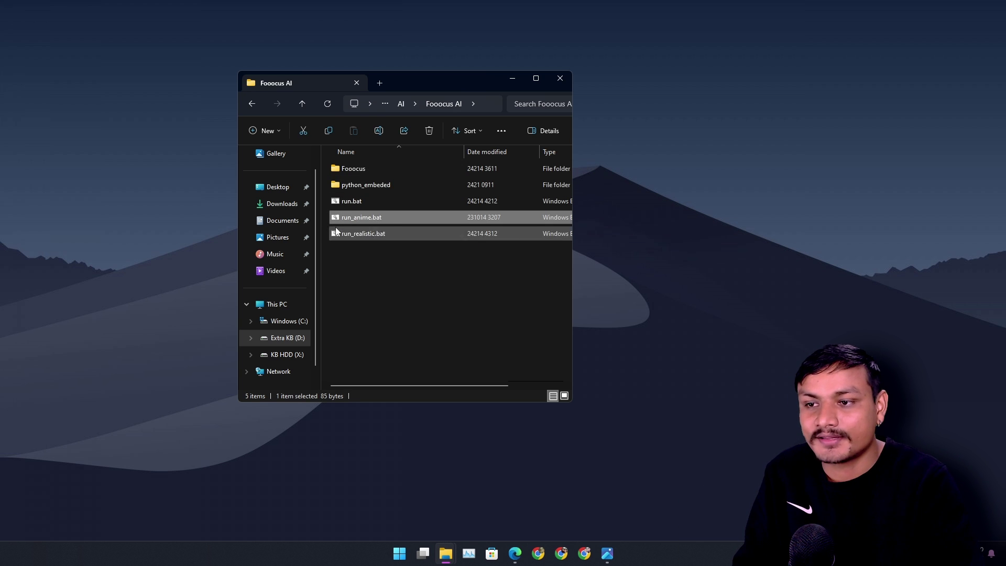
{"action": "double_click", "coordinate": [374, 220]}
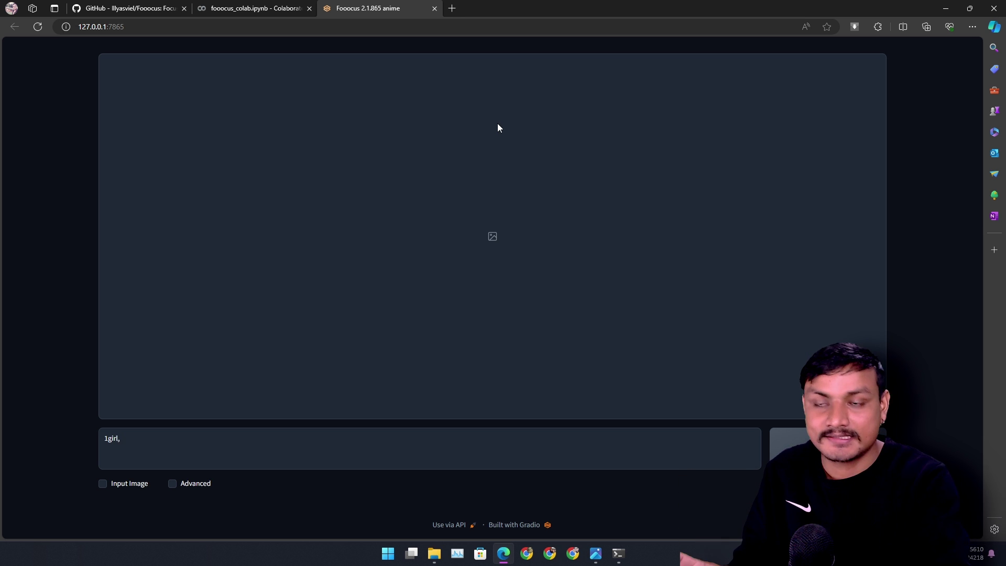
Step: Clear the default "1girl," text from the prompt of the local anime edition
{"action": "key", "text": "BackSpace"}
{"action": "key", "text": "BackSpace"}
{"action": "key", "text": "BackSpace"}
{"action": "key", "text": "BackSpace"}
{"action": "key", "text": "BackSpace"}
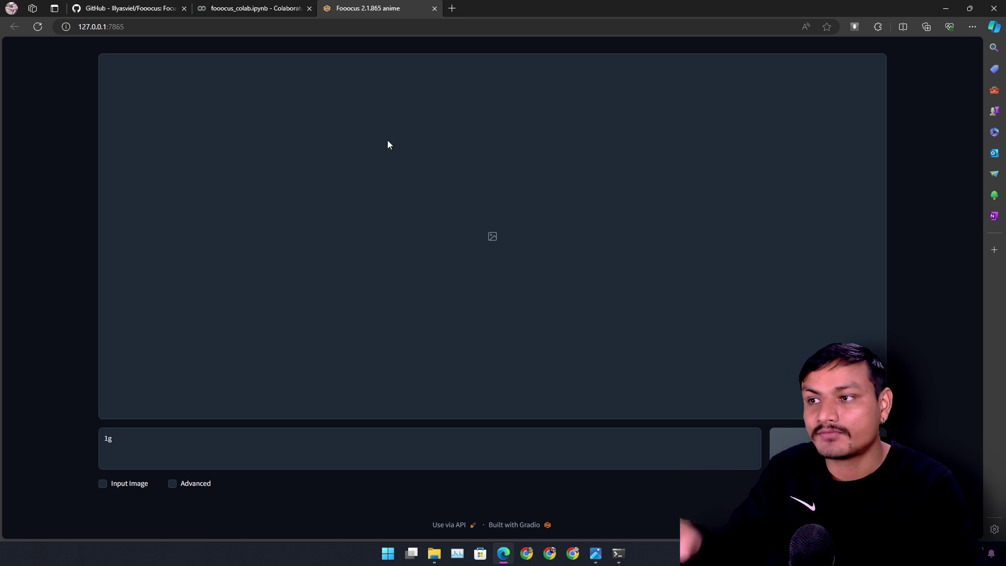
{"action": "key", "text": "BackSpace"}
{"action": "key", "text": "BackSpace"}
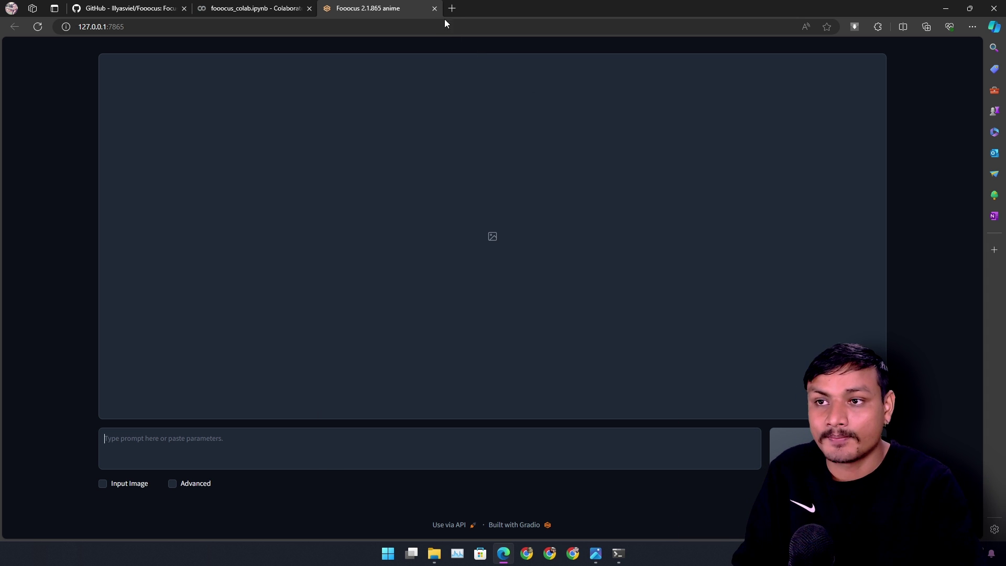
Step: Bring up the local launcher's console window, close it, and close the local Fooocus browser tab
{"action": "left_click", "coordinate": [618, 554]}
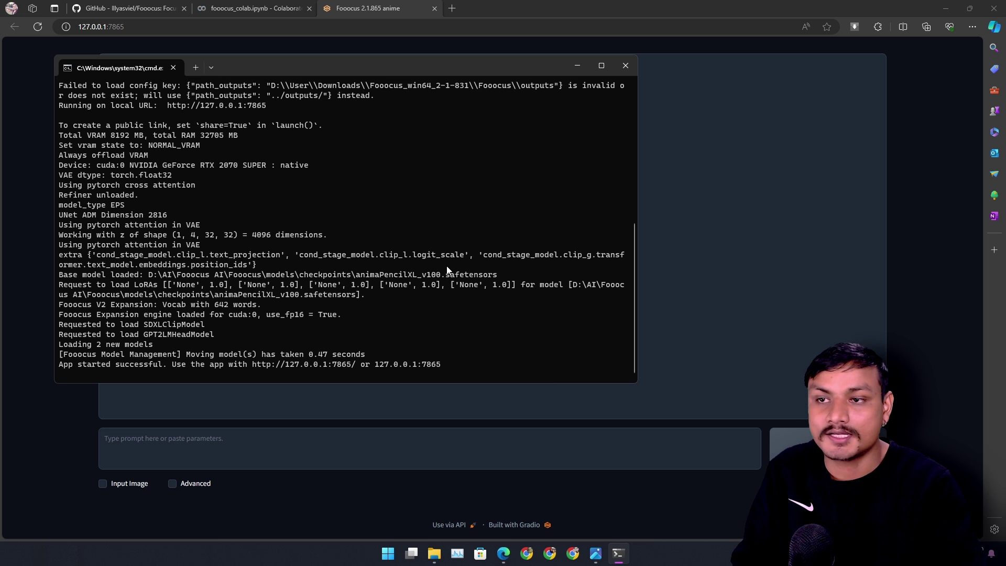
{"action": "left_click", "coordinate": [625, 67]}
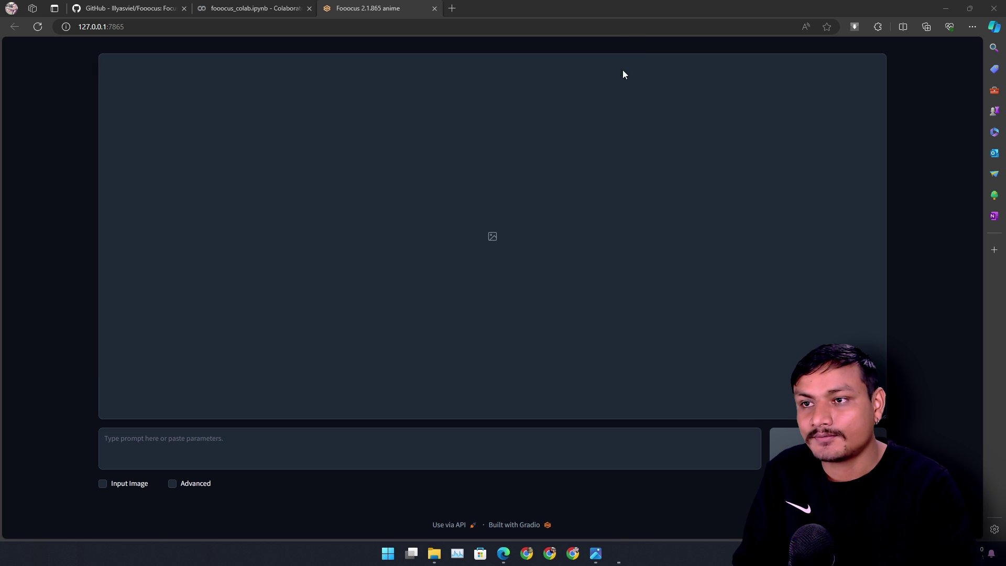
{"action": "left_click", "coordinate": [435, 9]}
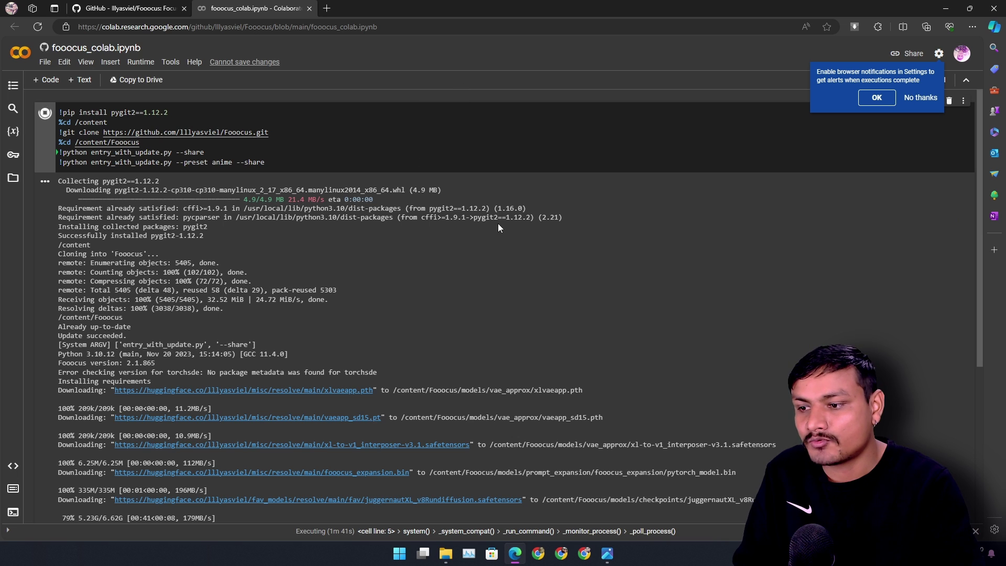
{"action": "scroll", "coordinate": [226, 350], "scroll_direction": "down", "scroll_amount": 3}
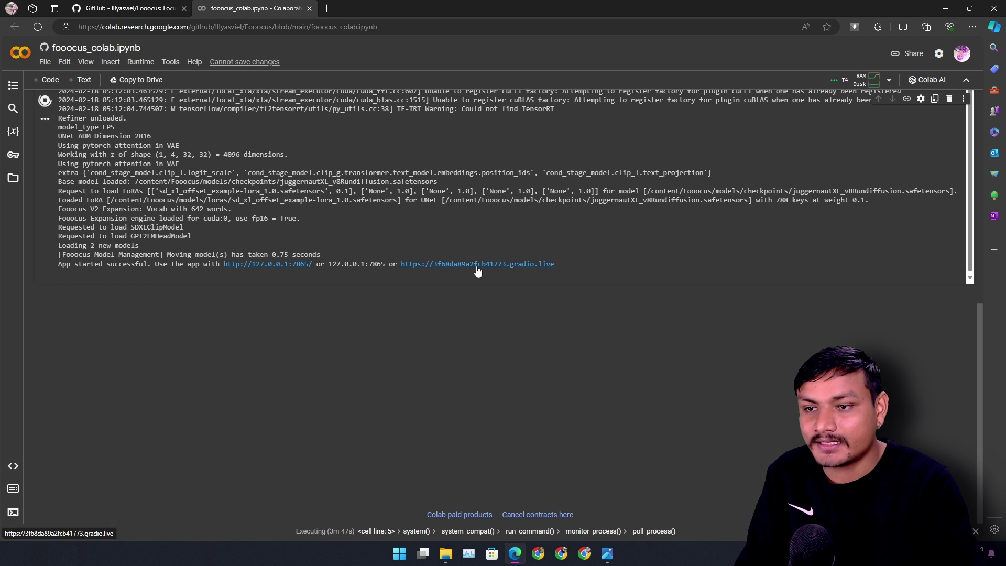
{"action": "right_click", "coordinate": [269, 266]}
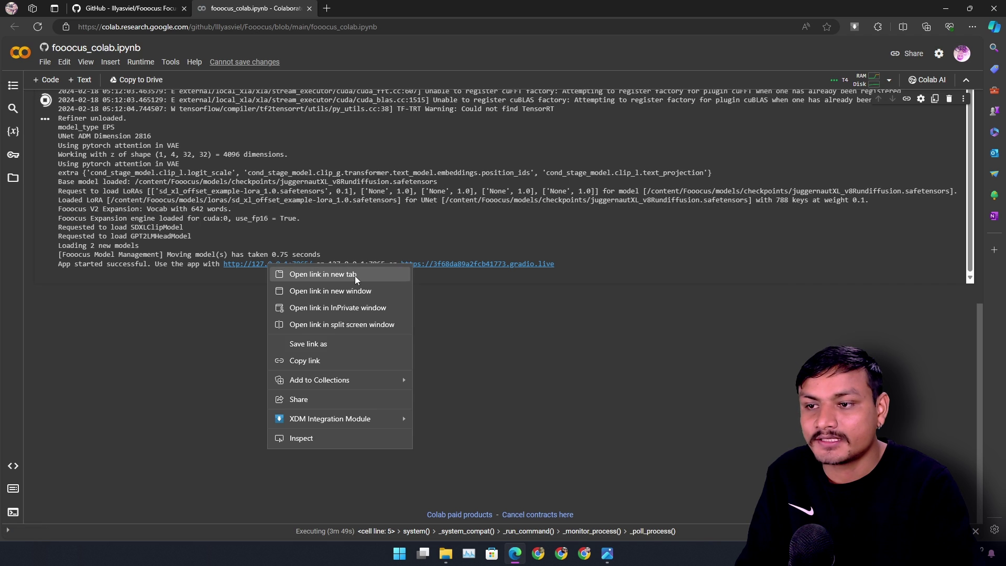
{"action": "left_click", "coordinate": [354, 273]}
{"action": "left_click", "coordinate": [362, 9]}
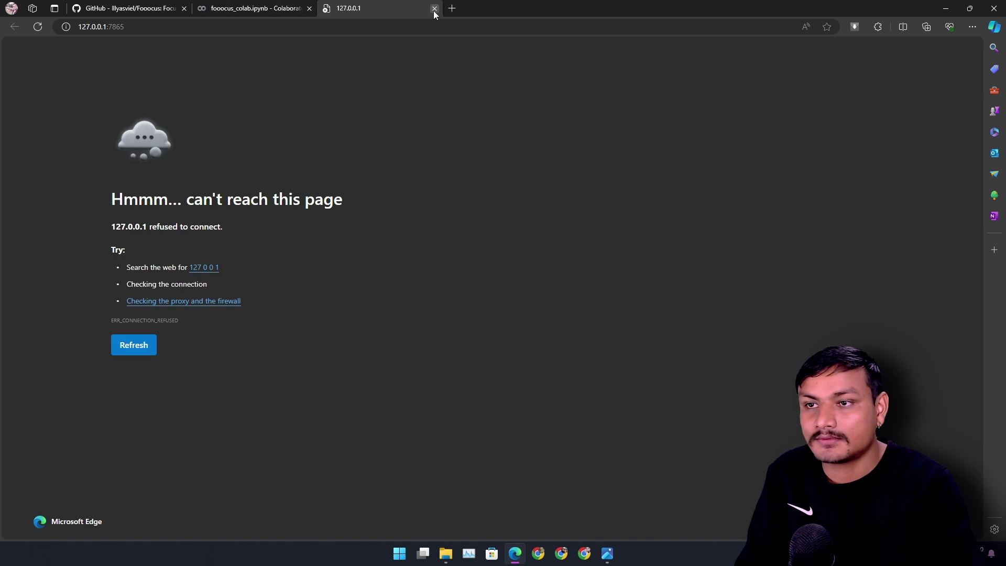
{"action": "left_click", "coordinate": [434, 8]}
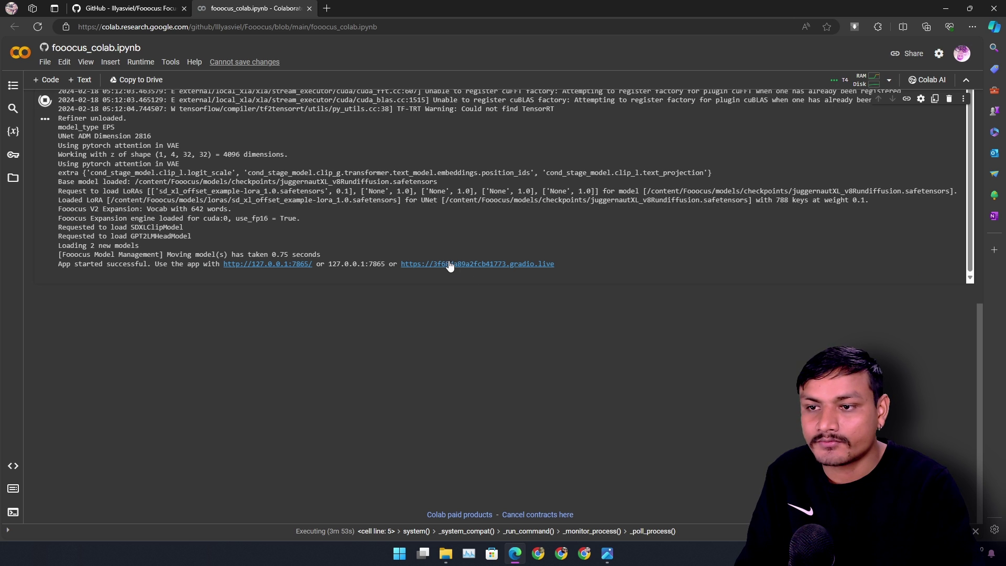
Step: Open the public gradio.live link from the notebook output in a new tab and bring it to the front
{"action": "right_click", "coordinate": [449, 266]}
{"action": "left_click", "coordinate": [483, 273]}
{"action": "left_click", "coordinate": [400, 8]}
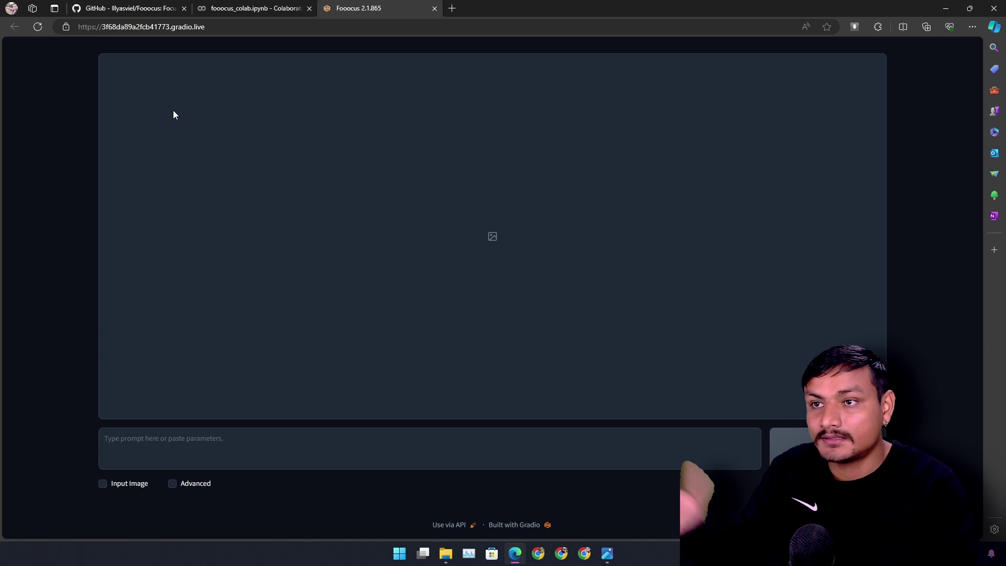
Step: Enable Input Image and Advanced, and check which base model is selected in the model settings
{"action": "left_click", "coordinate": [124, 487]}
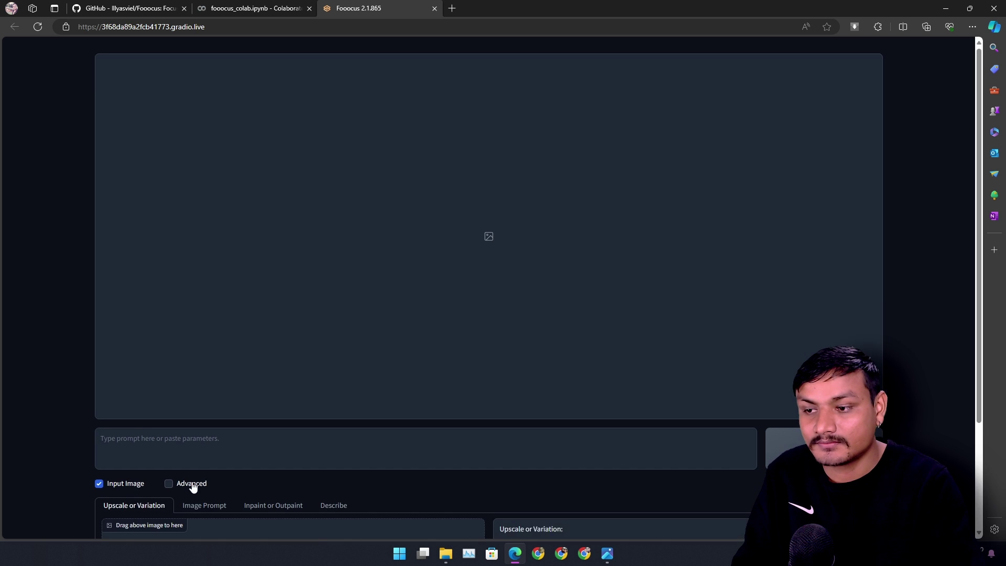
{"action": "left_click", "coordinate": [192, 483]}
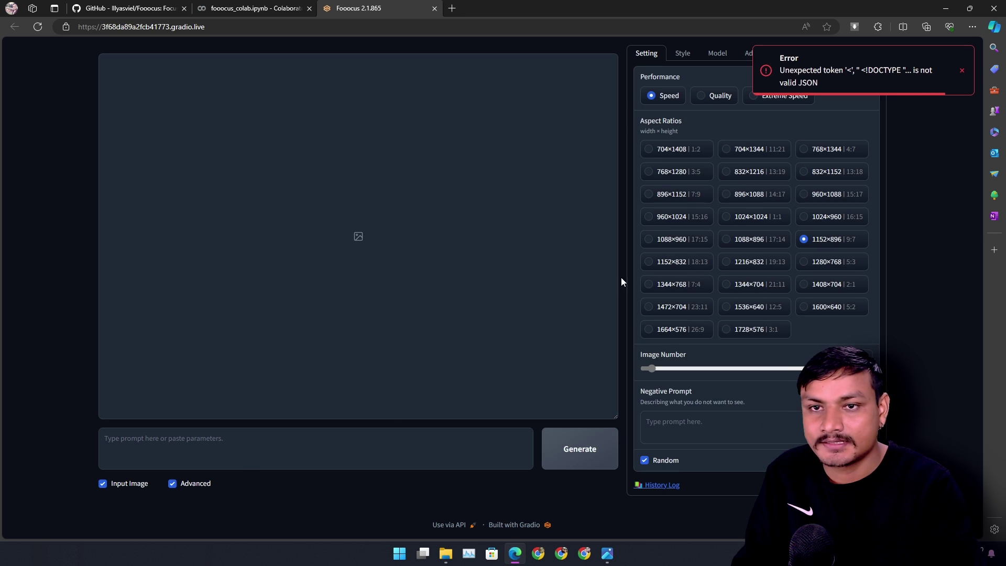
{"action": "left_click", "coordinate": [716, 53]}
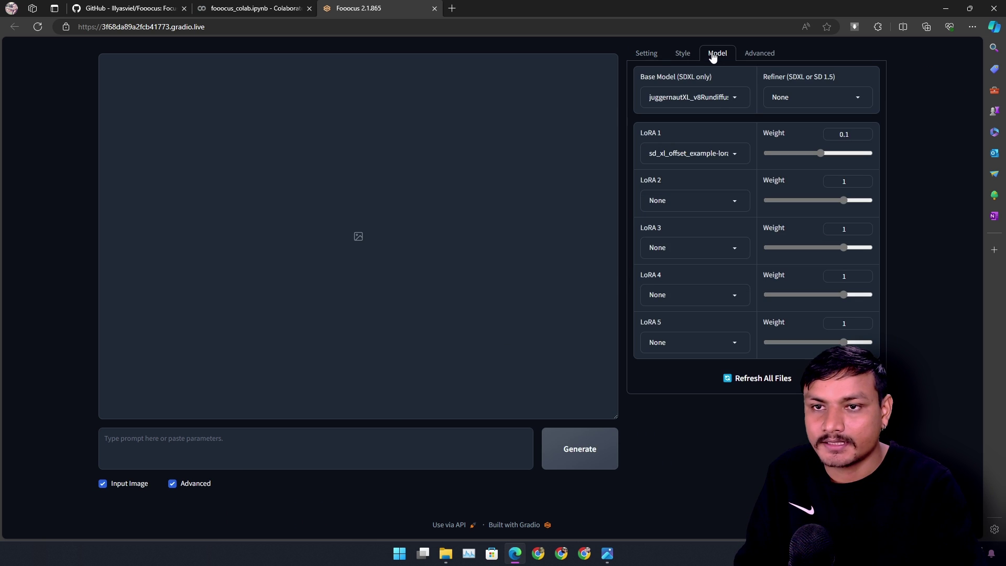
{"action": "left_click", "coordinate": [731, 96]}
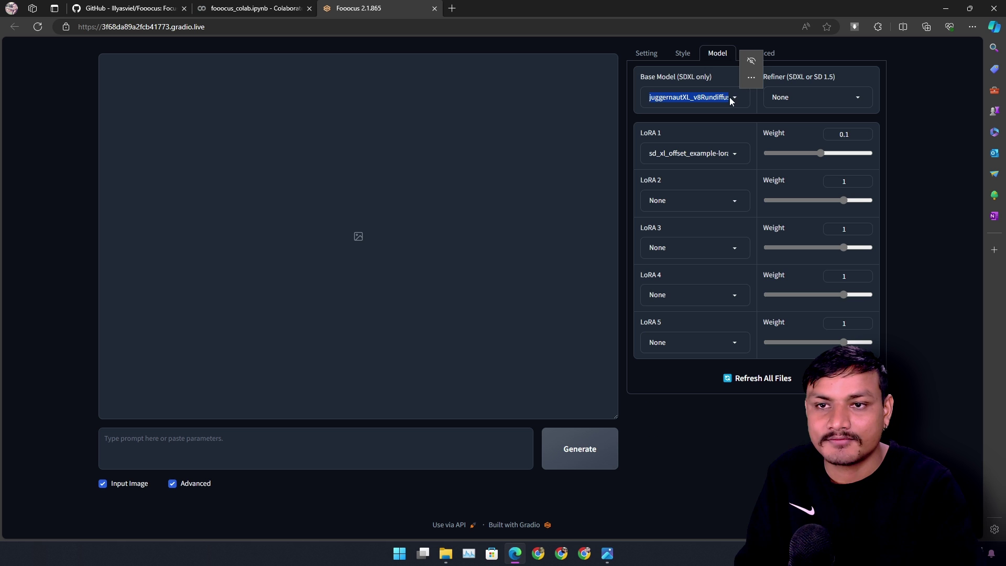
{"action": "left_click", "coordinate": [730, 96]}
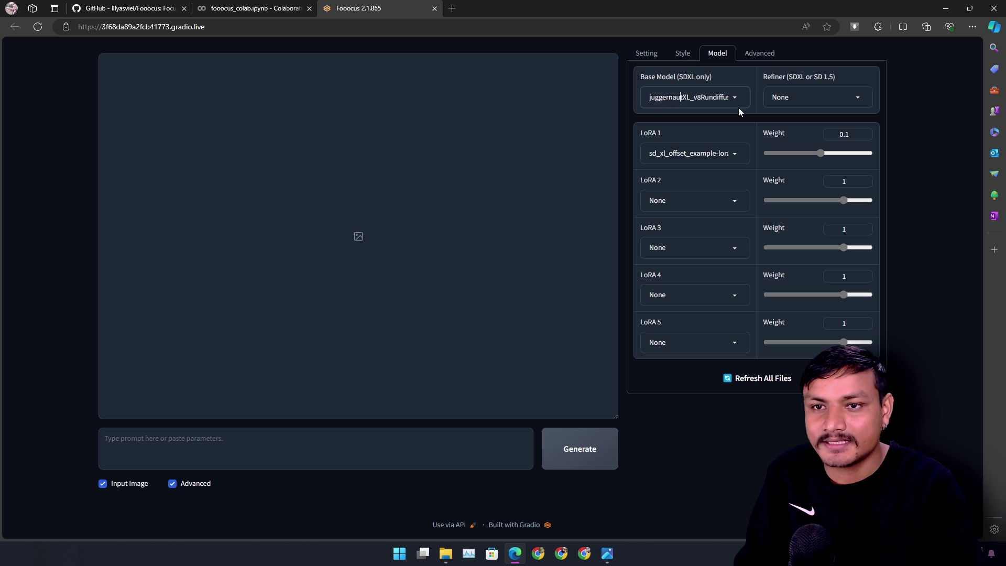
Step: Return to the notebook and delete the "!python entry_with_update.py --share" line, keeping the anime preset command last
{"action": "left_click", "coordinate": [292, 7]}
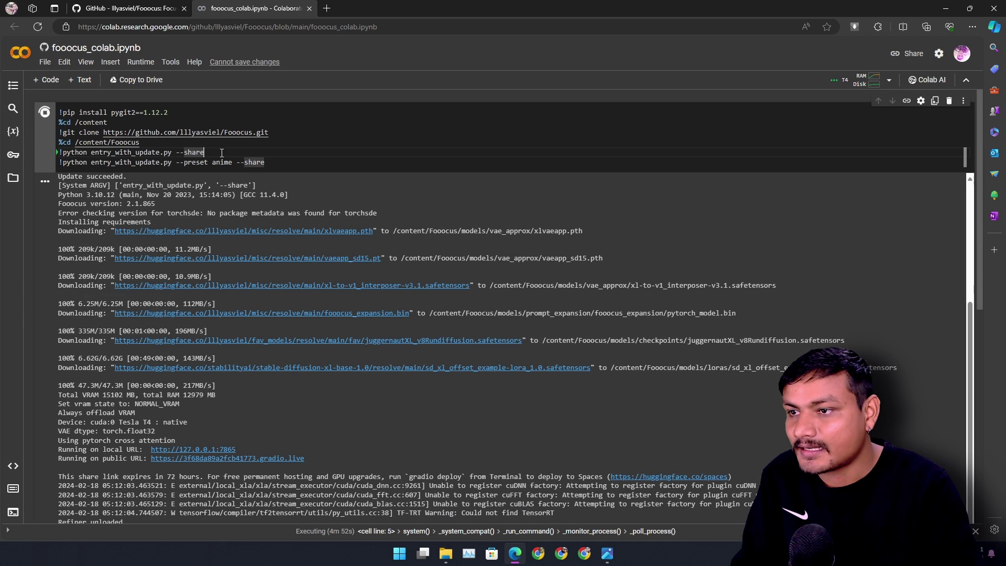
{"action": "left_click_drag", "start_coordinate": [204, 152], "coordinate": [57, 153]}
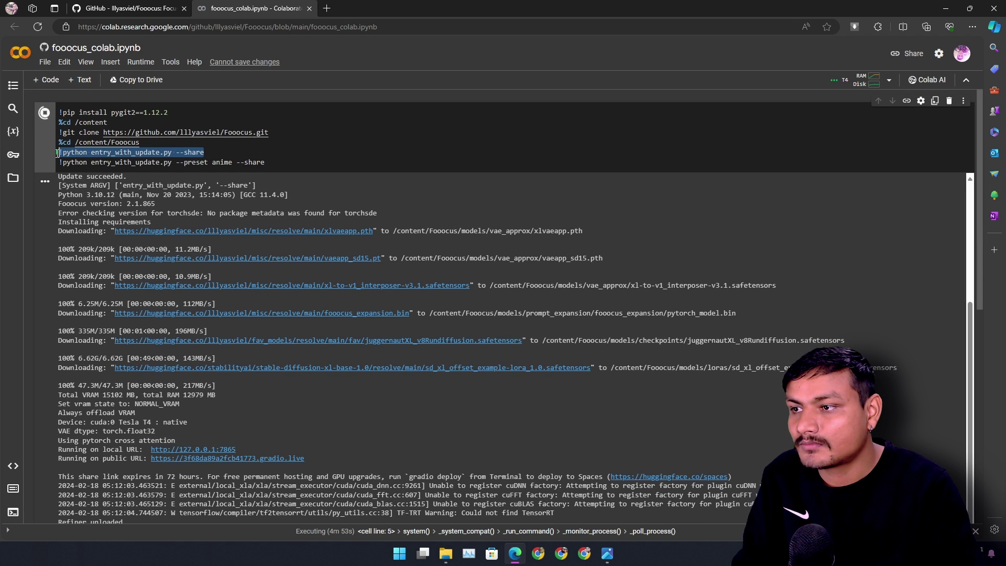
{"action": "key", "text": "BackSpace"}
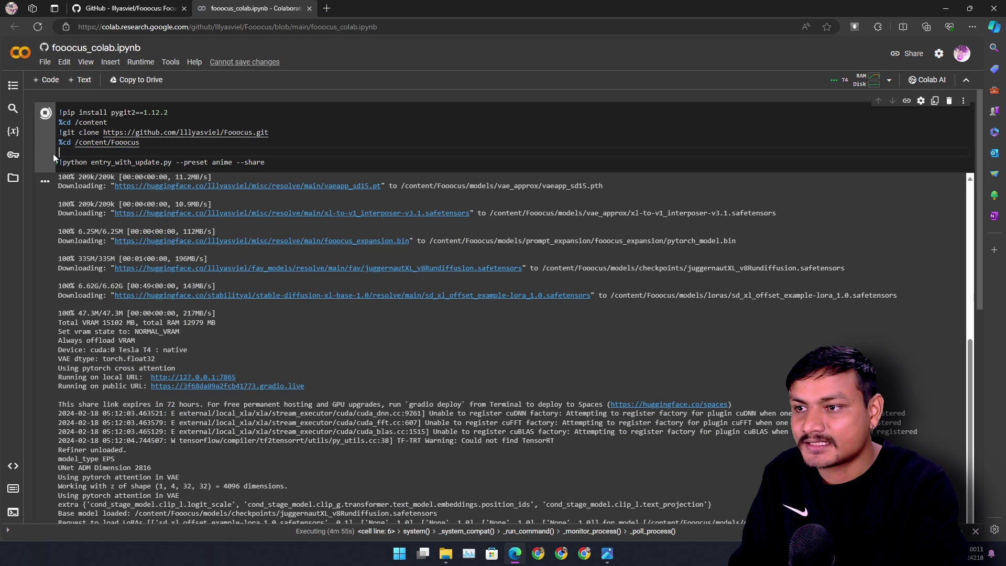
{"action": "key", "text": "BackSpace"}
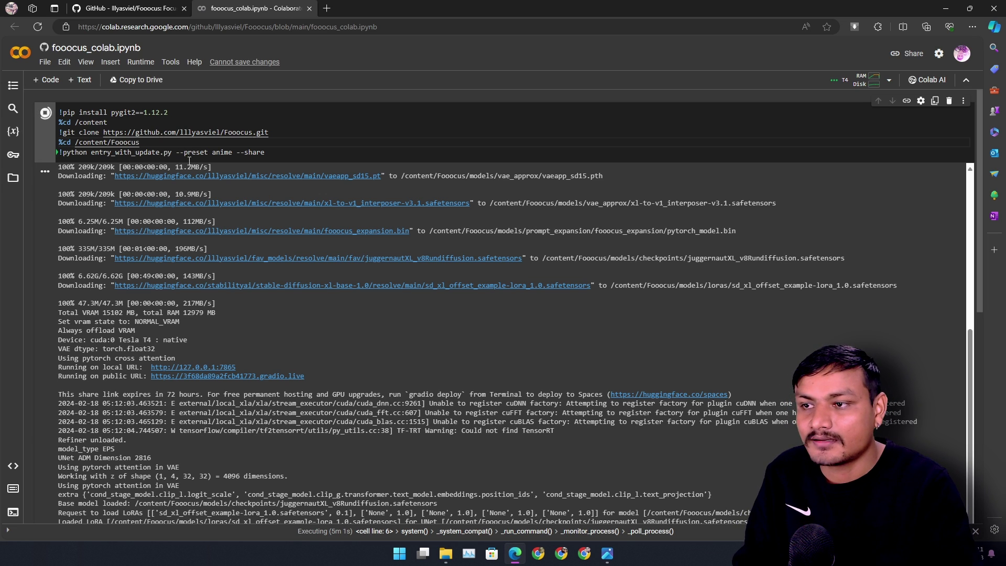
{"action": "left_click", "coordinate": [295, 151]}
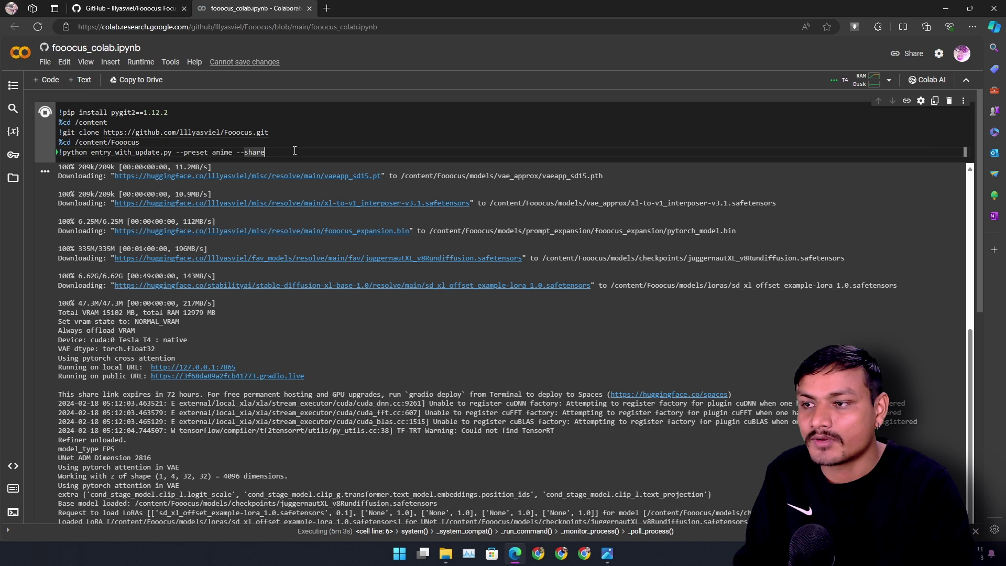
Step: Stop the running notebook cell, rerun it with the anime preset, and review the model download and app links in its output
{"action": "left_click", "coordinate": [45, 114]}
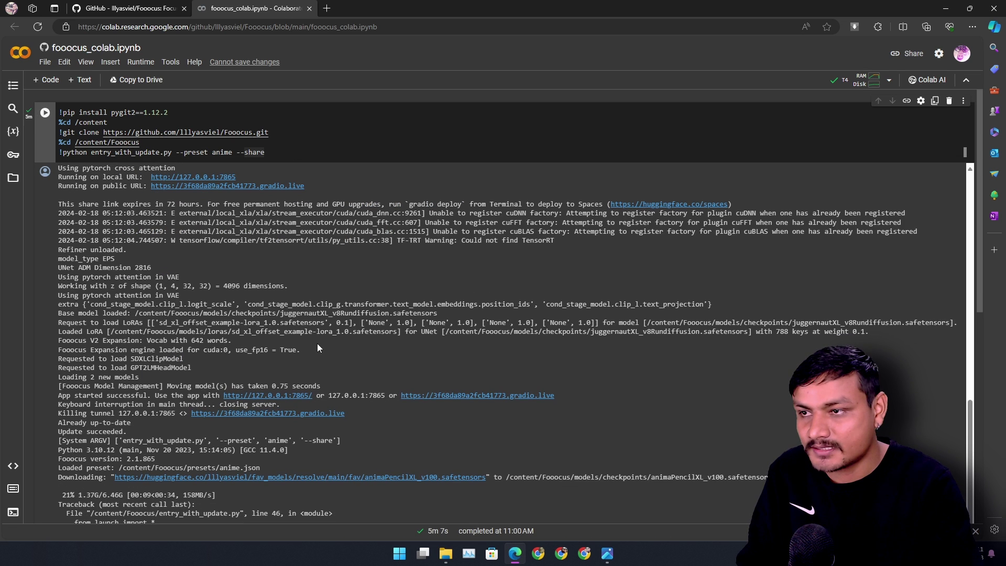
{"action": "scroll", "coordinate": [190, 258], "scroll_direction": "up", "scroll_amount": 6}
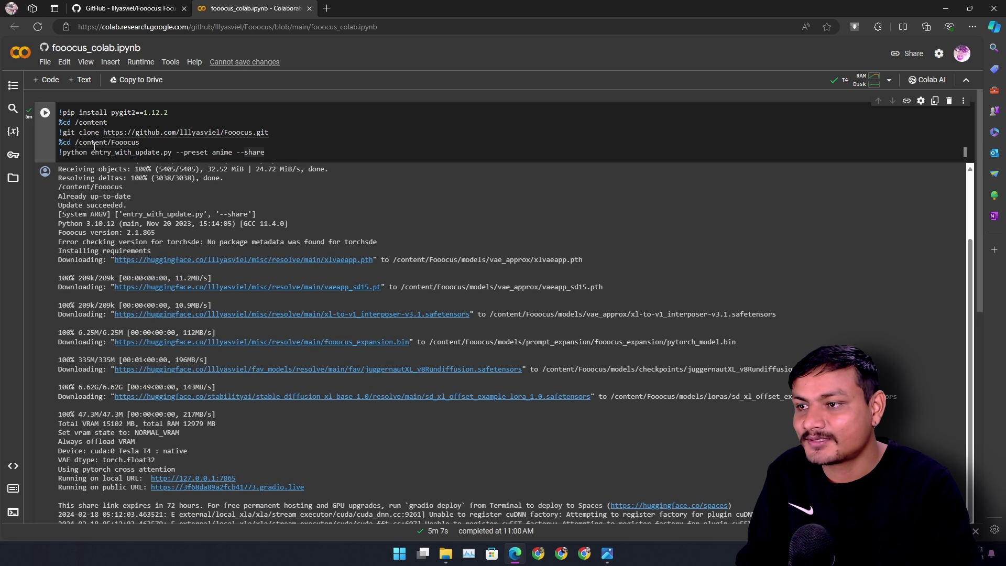
{"action": "left_click", "coordinate": [273, 156]}
{"action": "key", "text": "ctrl+Return"}
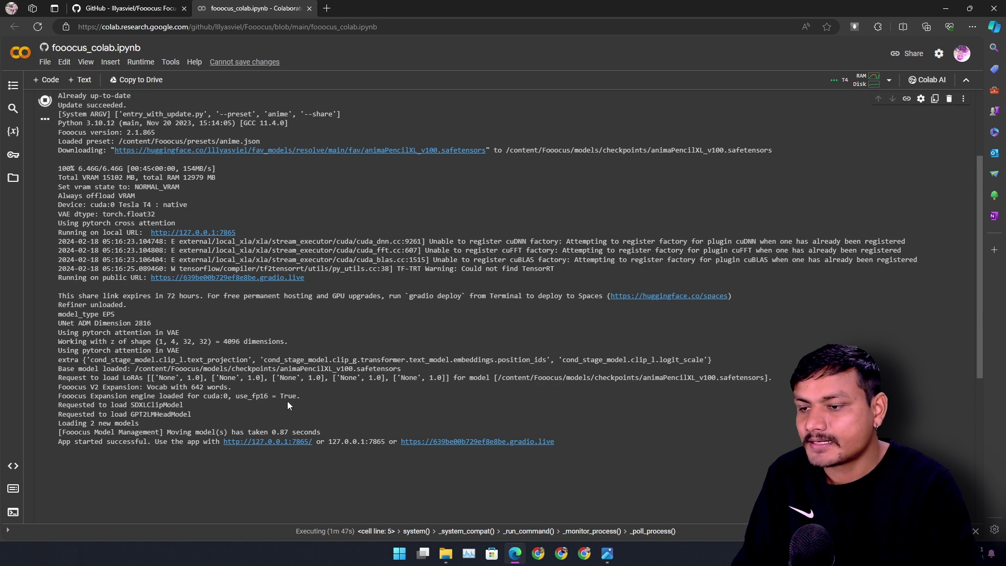
{"action": "scroll", "coordinate": [287, 401], "scroll_direction": "down", "scroll_amount": 2}
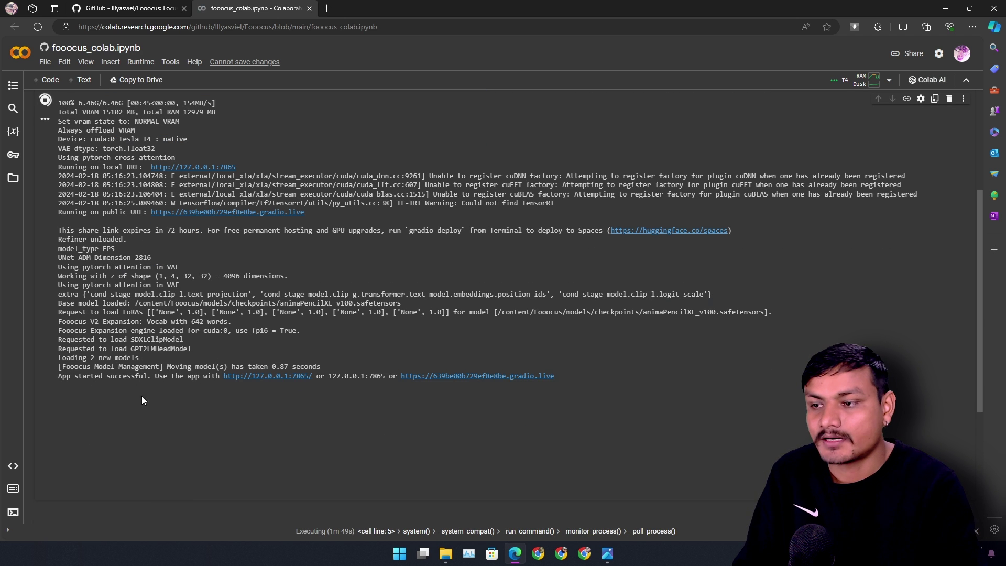
{"action": "scroll", "coordinate": [223, 404], "scroll_direction": "up", "scroll_amount": 5}
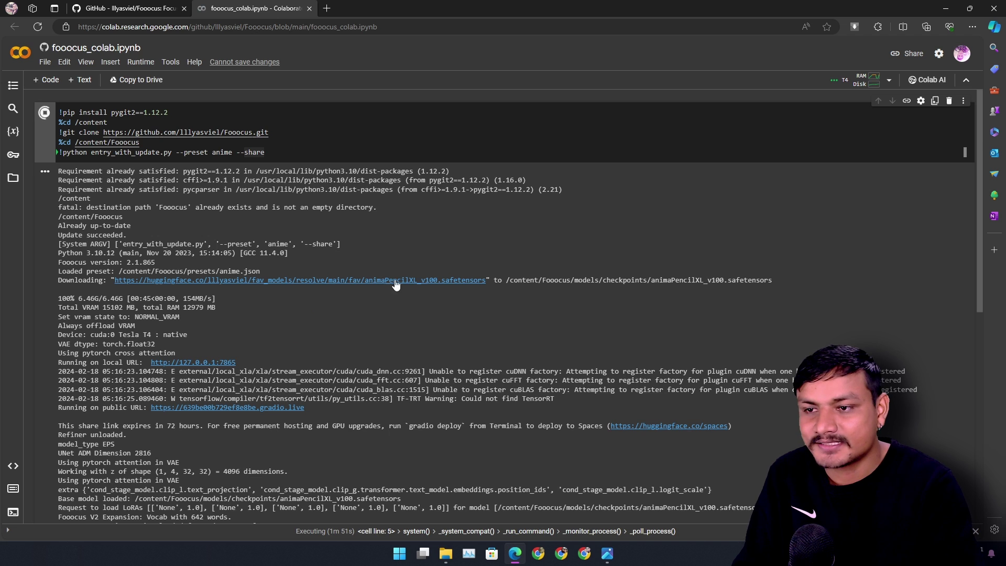
Step: Try to open the local 127.0.0.1:7865 app link from the notebook output in a new tab
{"action": "scroll", "coordinate": [394, 342], "scroll_direction": "down", "scroll_amount": 7}
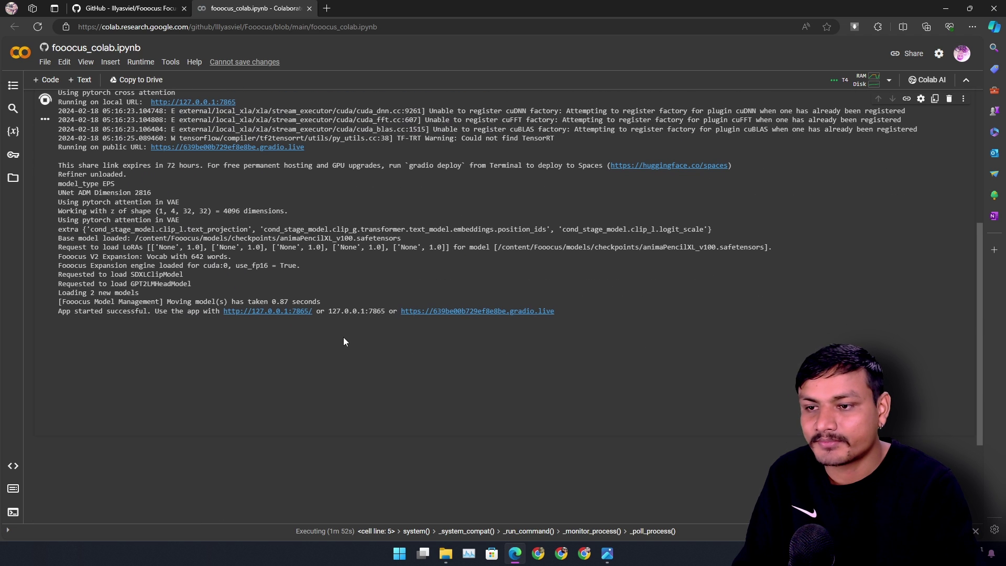
{"action": "right_click", "coordinate": [266, 316]}
{"action": "left_click", "coordinate": [308, 322]}
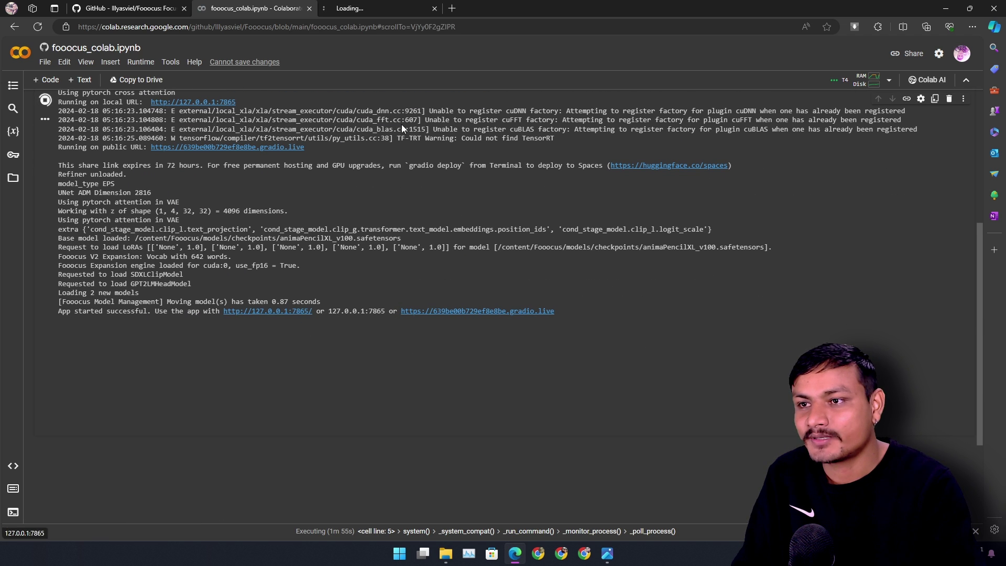
{"action": "left_click", "coordinate": [385, 8]}
{"action": "left_click", "coordinate": [251, 8]}
Step: Open the relaunched app's public gradio.live link from the notebook output in a new tab and switch to it
{"action": "right_click", "coordinate": [467, 311]}
{"action": "left_click", "coordinate": [449, 334]}
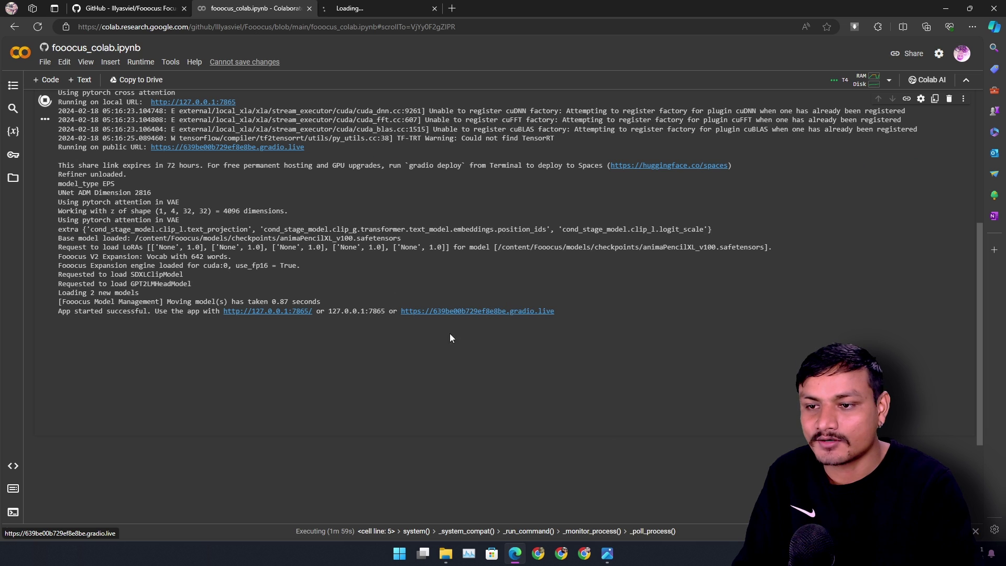
{"action": "left_click", "coordinate": [378, 8]}
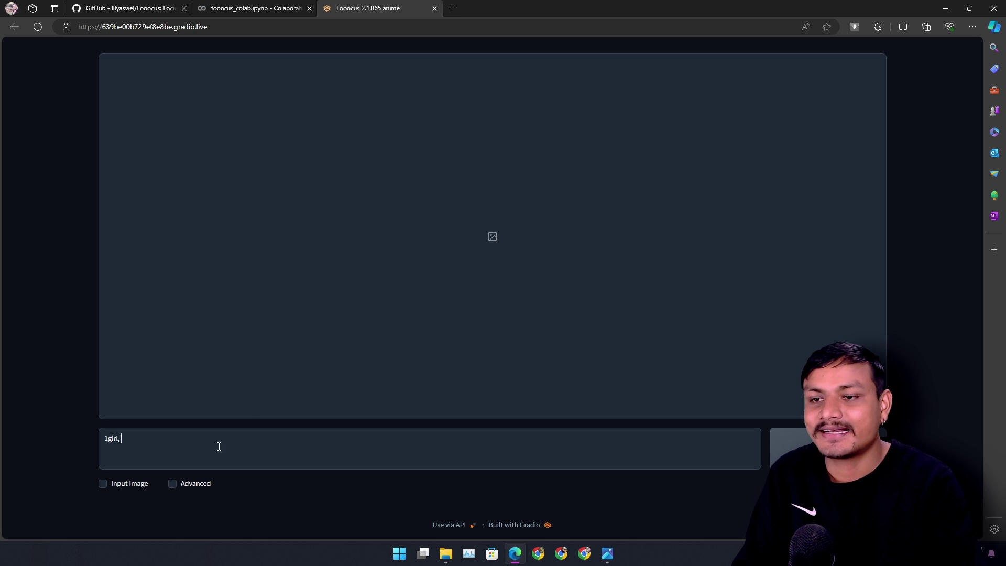
Step: Clear the "1girl," text from the prompt and enable Input Image and Advanced
{"action": "left_click_drag", "start_coordinate": [174, 441], "coordinate": [62, 434]}
{"action": "key", "text": "BackSpace"}
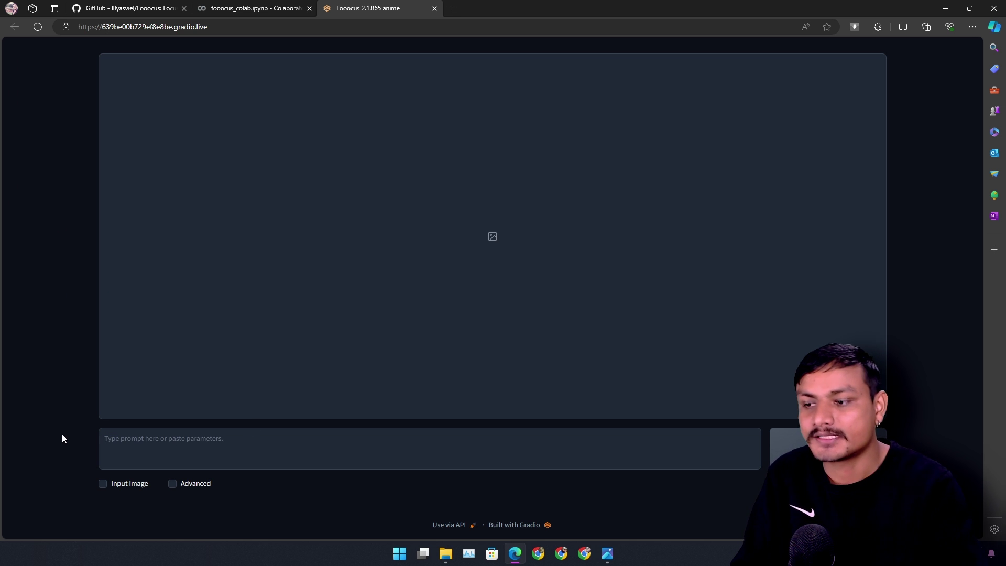
{"action": "scroll", "coordinate": [157, 487], "scroll_direction": "down", "scroll_amount": 3}
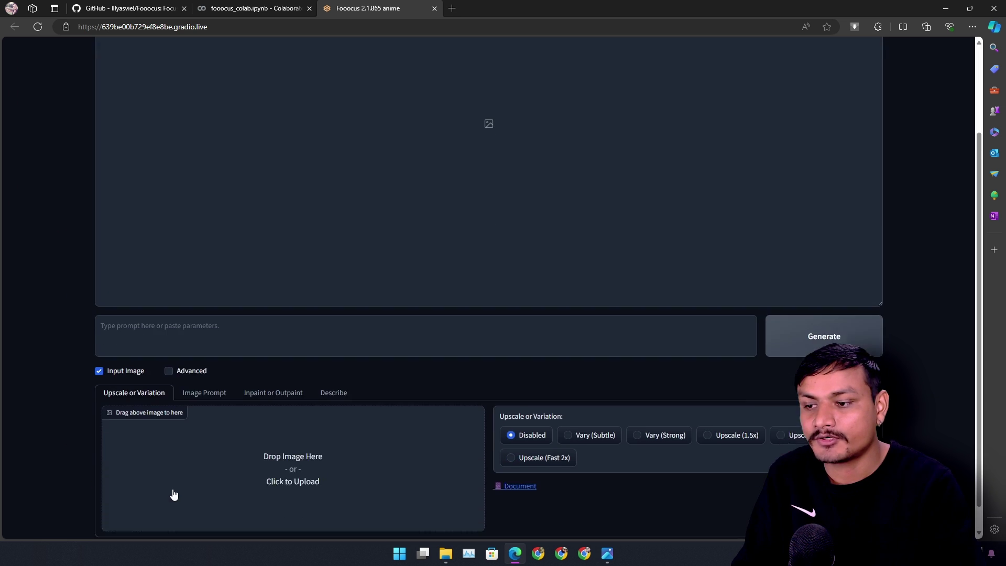
{"action": "scroll", "coordinate": [611, 309], "scroll_direction": "up", "scroll_amount": 3}
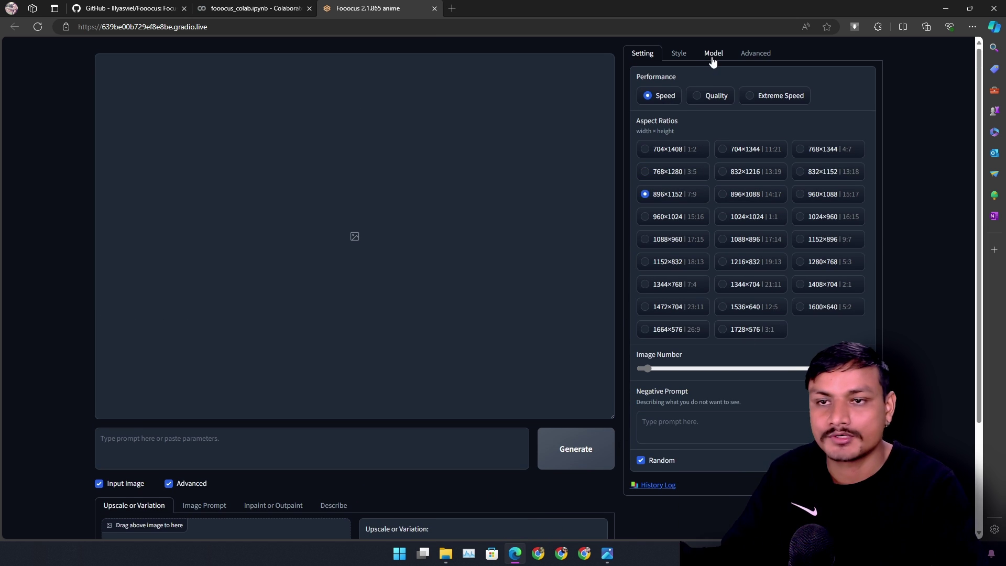
Step: Check the available base models in the model settings, keep animaPencilXL_v100 selected, and return to the general settings
{"action": "left_click", "coordinate": [687, 59]}
{"action": "left_click", "coordinate": [716, 54]}
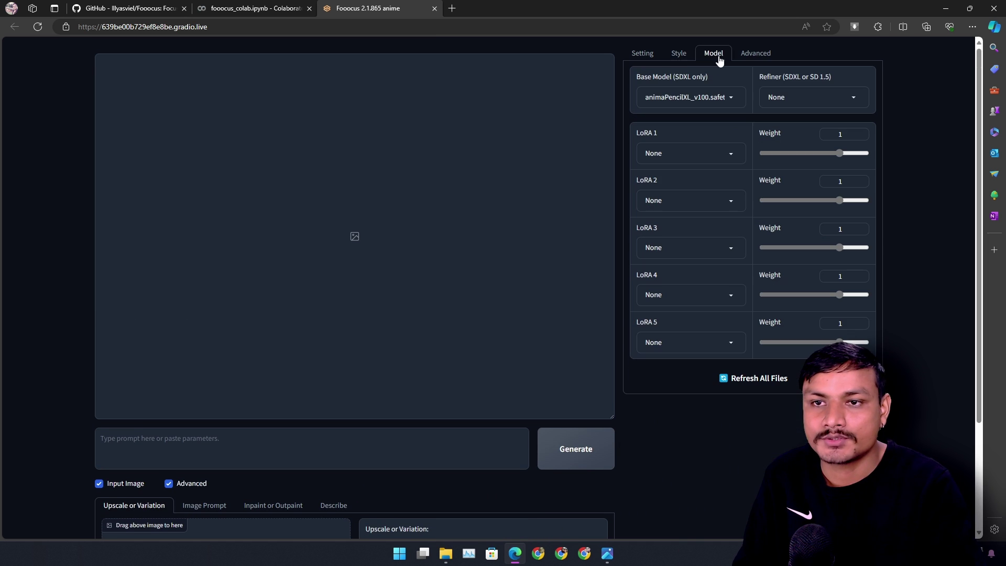
{"action": "left_click", "coordinate": [714, 98]}
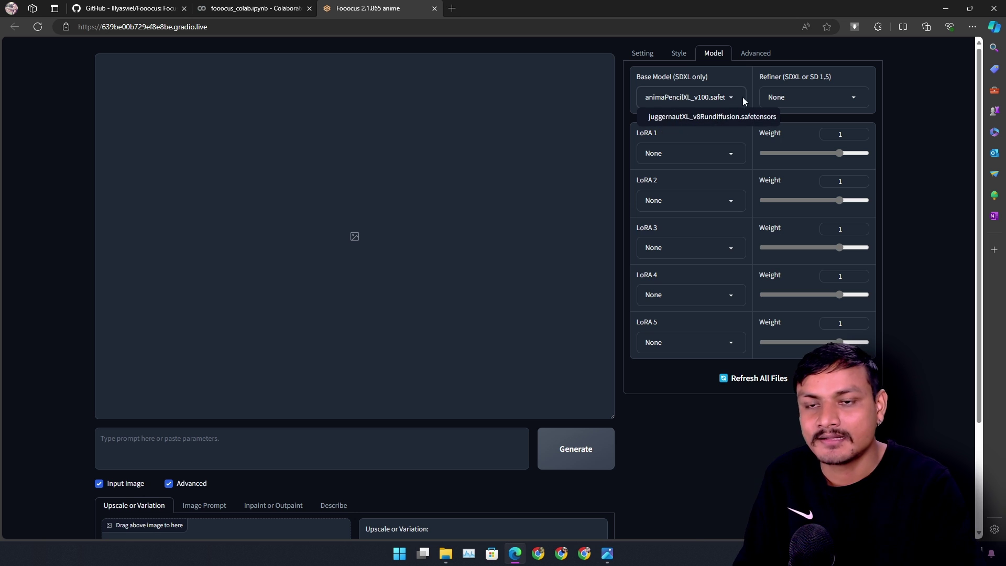
{"action": "left_click", "coordinate": [712, 112]}
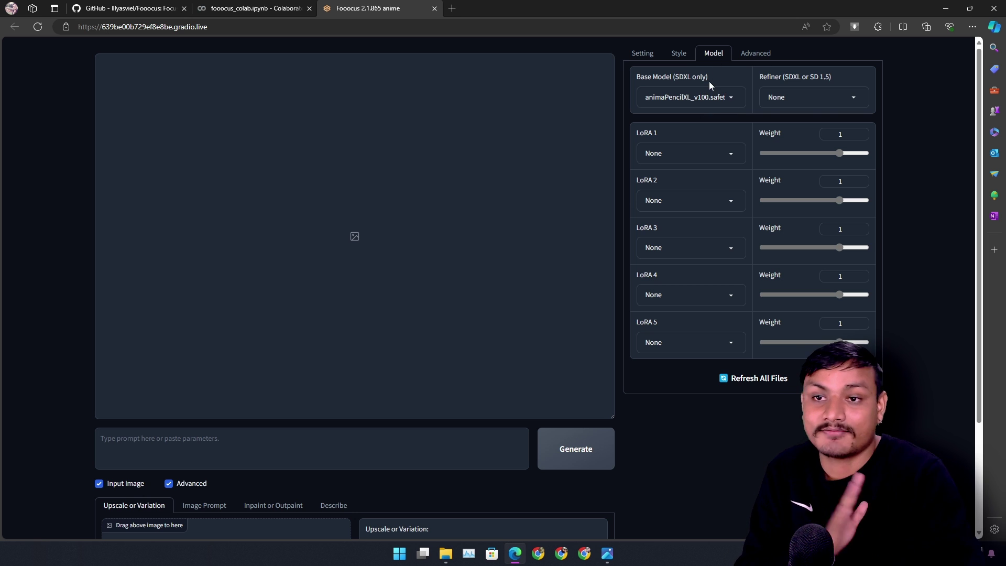
{"action": "left_click", "coordinate": [644, 54]}
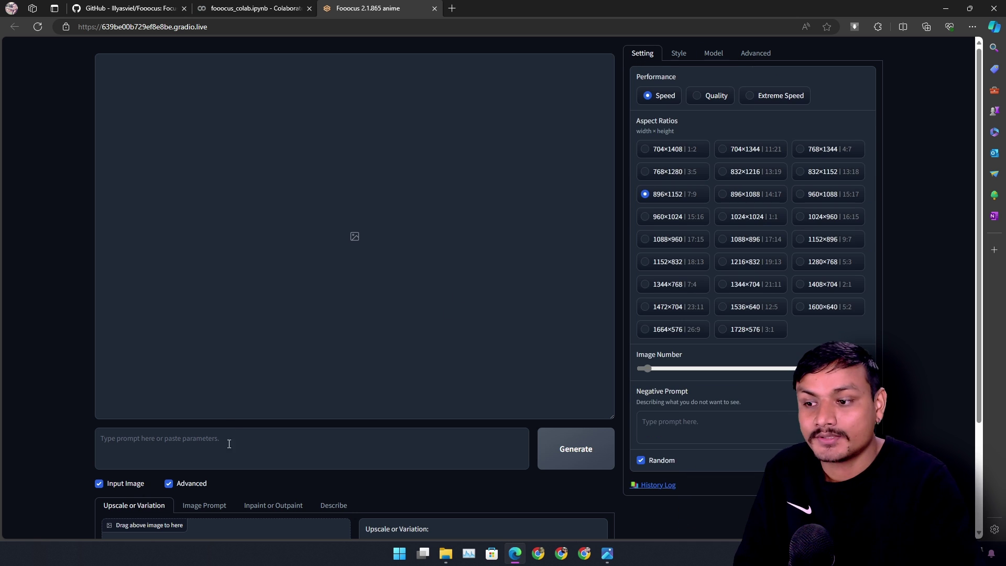
Step: Load "WEB 09-47-05 - frame at 0m13s.jpg" from the Documents folder as the Upscale or Variation input image
{"action": "scroll", "coordinate": [391, 335], "scroll_direction": "down", "scroll_amount": 3}
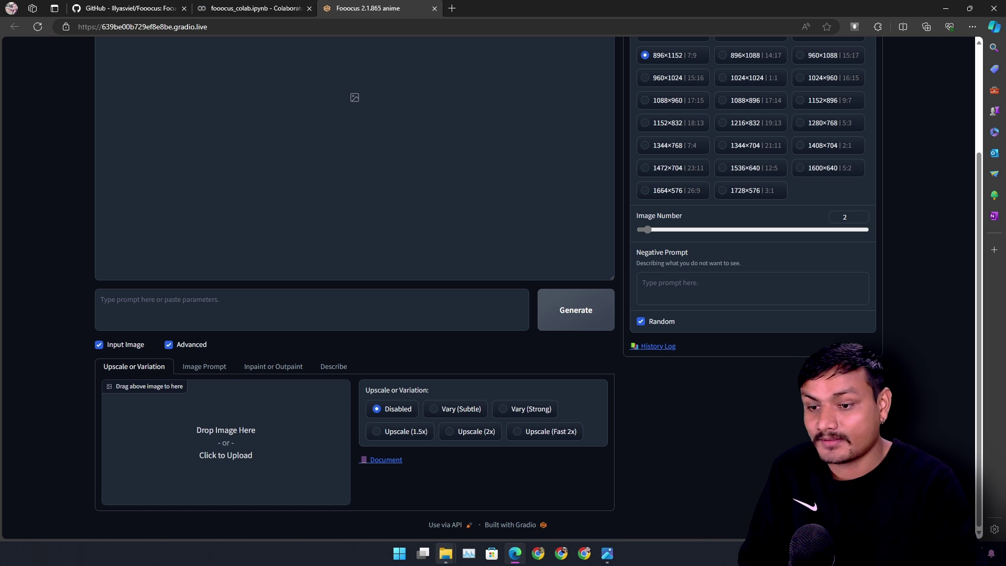
{"action": "mouse_move", "coordinate": [445, 553]}
{"action": "left_click", "coordinate": [382, 503]}
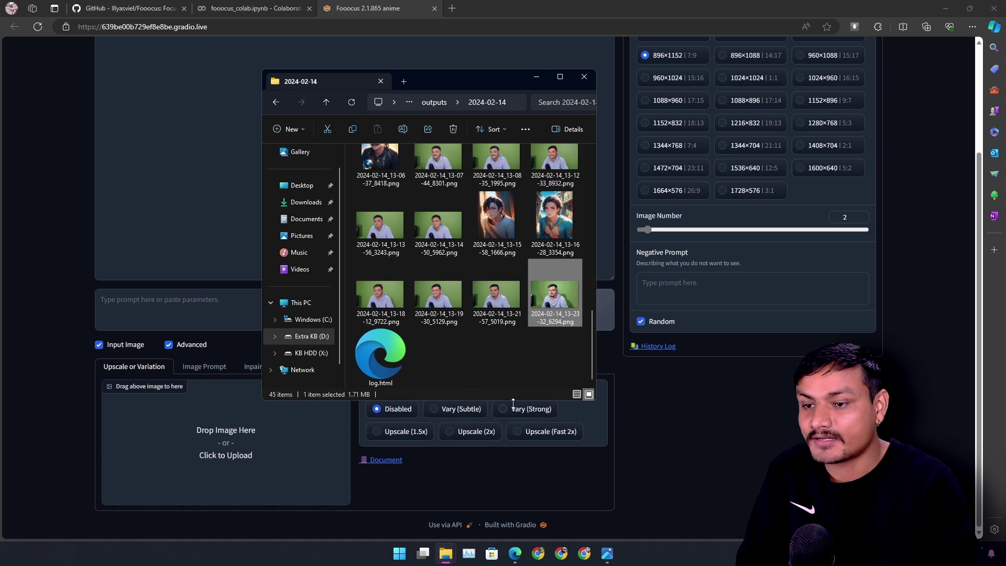
{"action": "key", "text": "alt+Tab"}
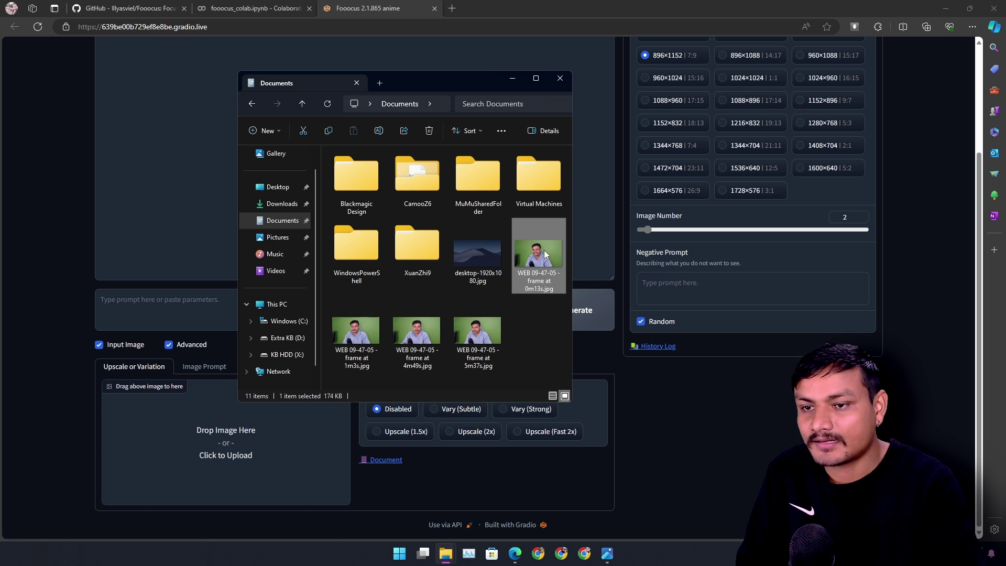
{"action": "left_click_drag", "start_coordinate": [545, 254], "coordinate": [193, 418]}
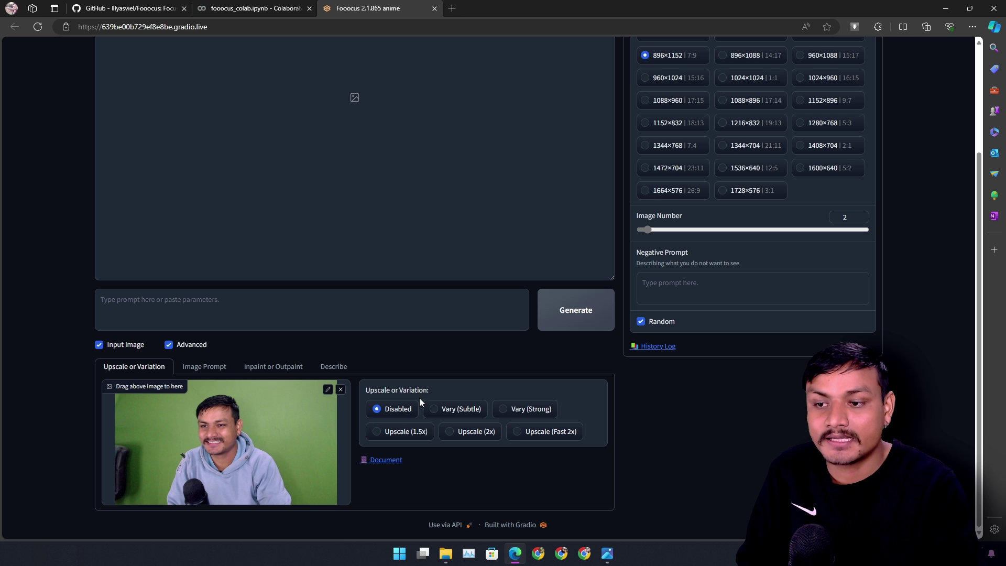
Step: Choose Vary (Subtle) for the input photo and generate images with an empty prompt
{"action": "left_click", "coordinate": [435, 408]}
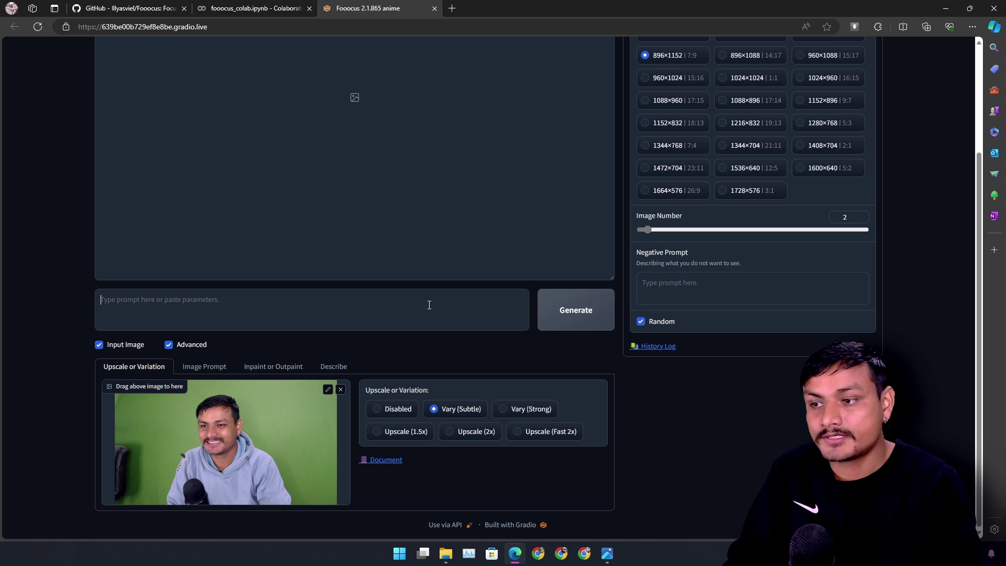
{"action": "scroll", "coordinate": [501, 361], "scroll_direction": "up", "scroll_amount": 1}
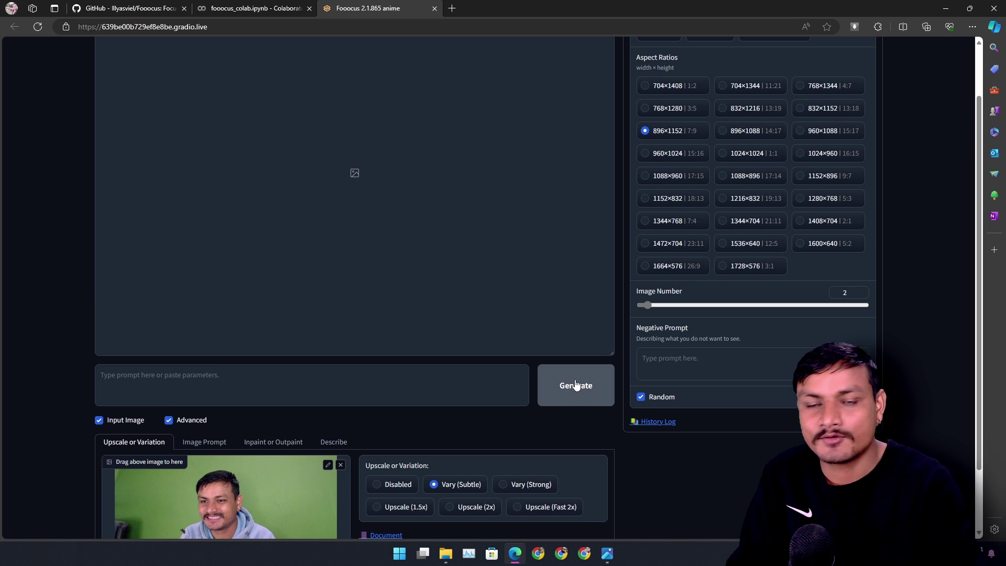
{"action": "left_click", "coordinate": [553, 398]}
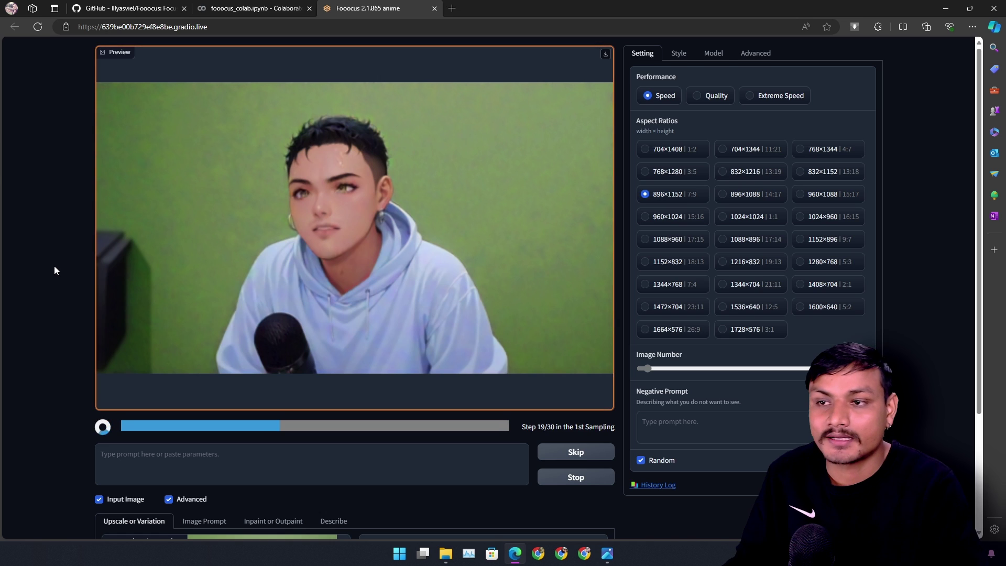
Step: Check the generation progress in the Colab notebook output and return to the Fooocus page
{"action": "key", "text": "ctrl+shift+Tab"}
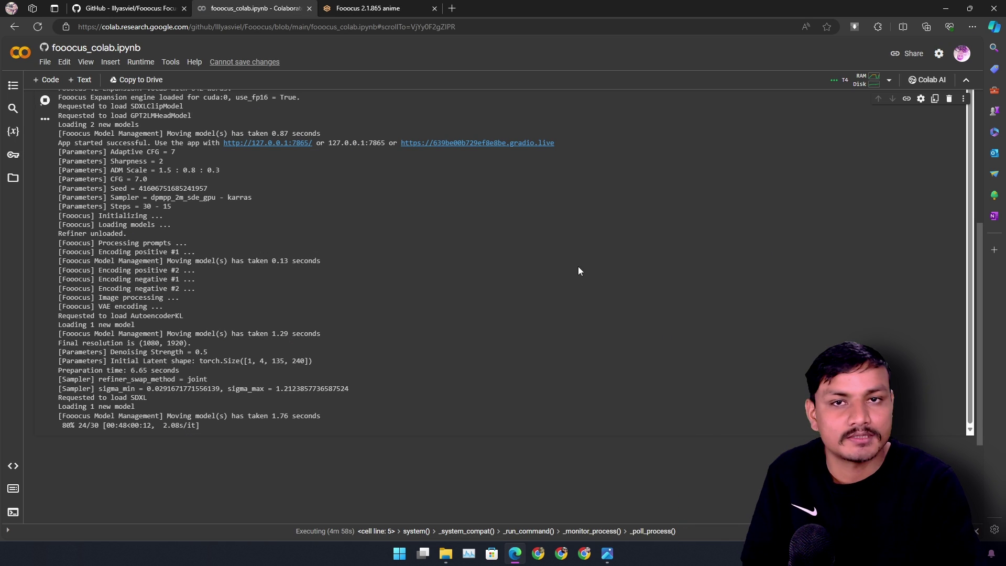
{"action": "left_click", "coordinate": [400, 9]}
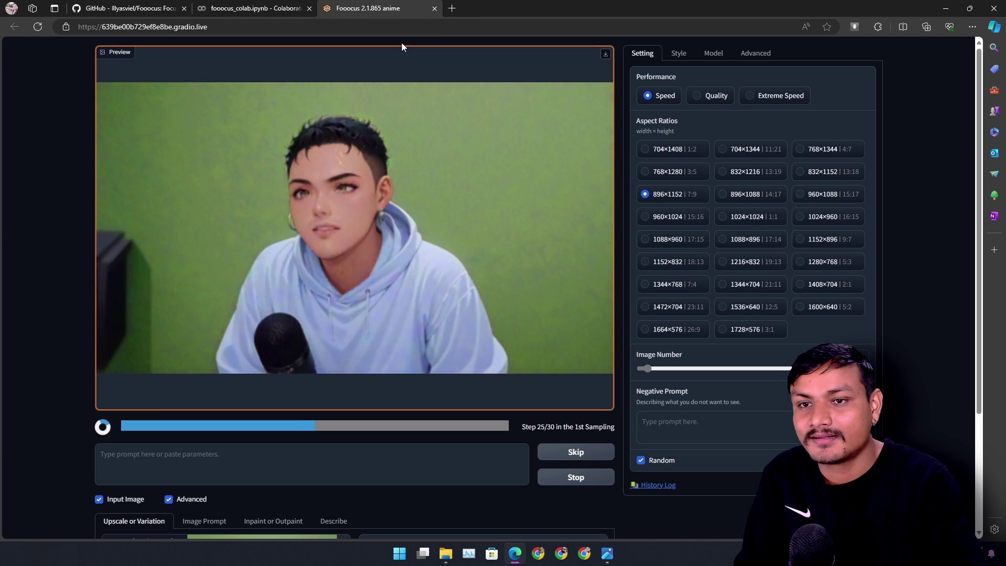
{"action": "key", "text": "ctrl+shift+Tab"}
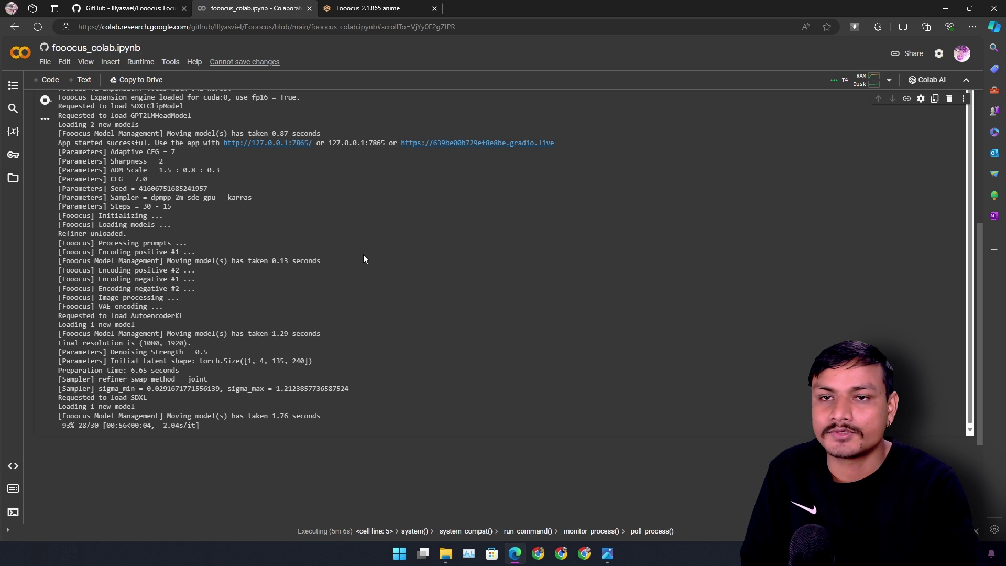
{"action": "scroll", "coordinate": [365, 341], "scroll_direction": "up", "scroll_amount": 3}
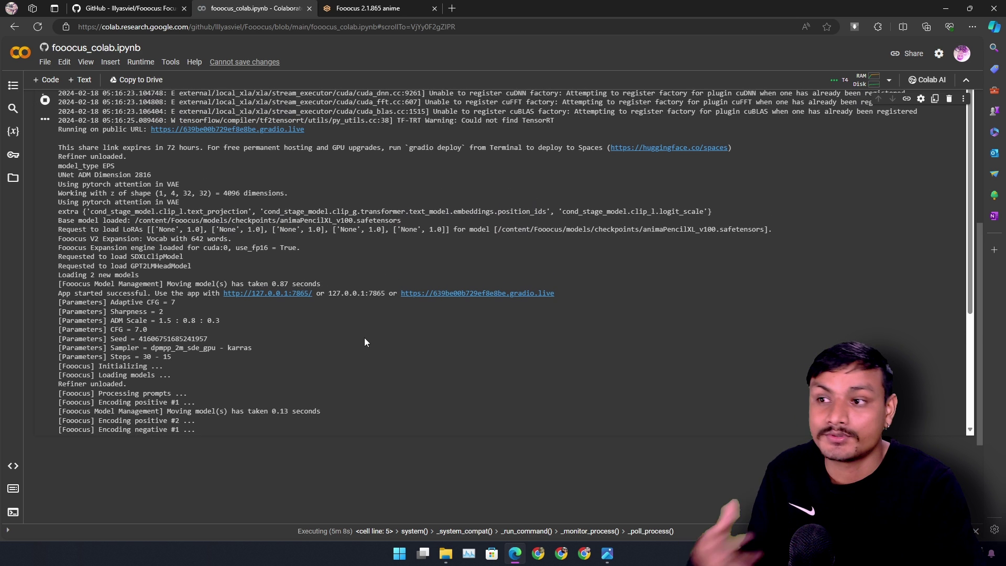
{"action": "scroll", "coordinate": [364, 340], "scroll_direction": "down", "scroll_amount": 5}
{"action": "key", "text": "ctrl+Tab"}
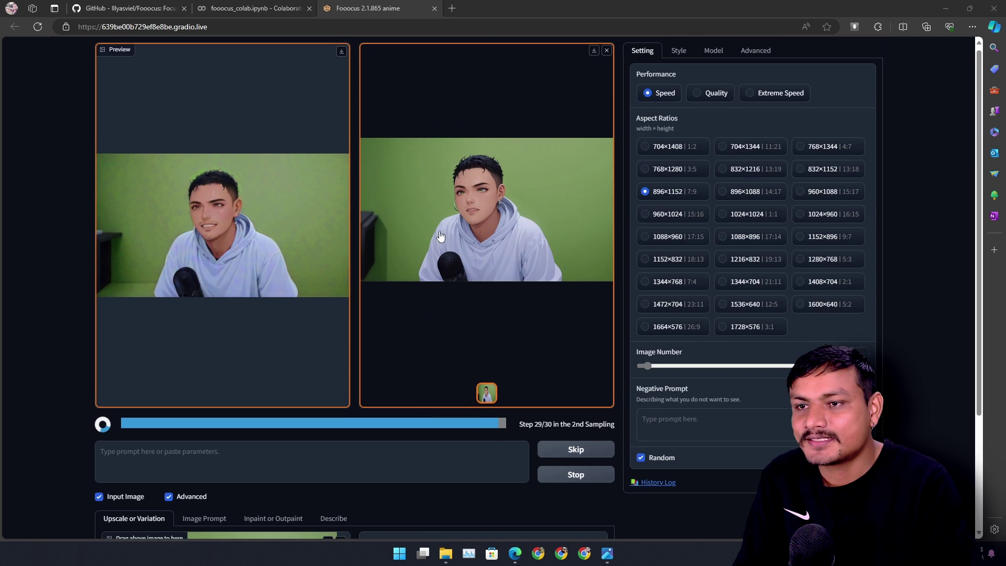
Step: Enlarge the finished variation, compare it with the input photo, and view both generated images in the gallery
{"action": "left_click", "coordinate": [457, 208]}
{"action": "left_click", "coordinate": [954, 55]}
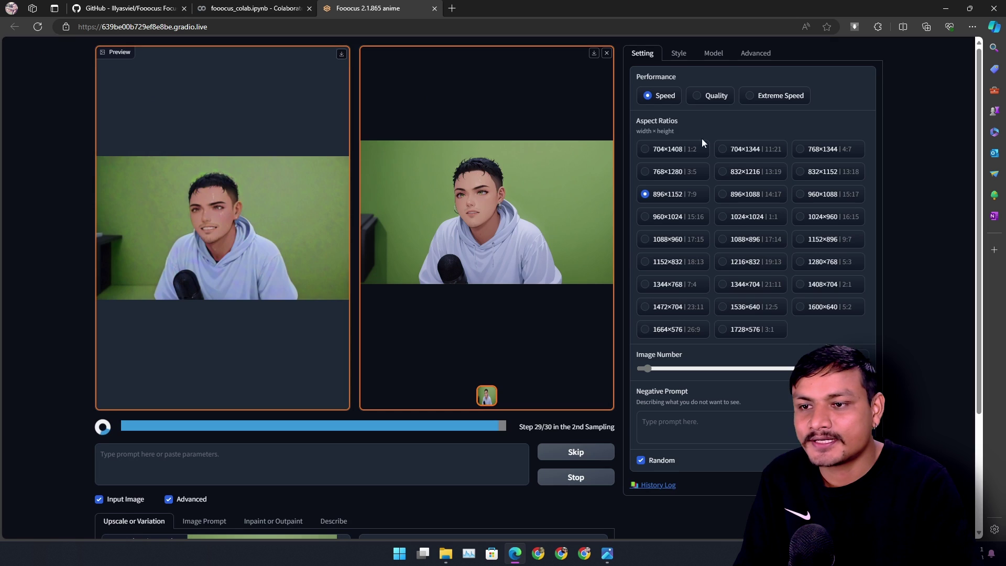
{"action": "scroll", "coordinate": [306, 328], "scroll_direction": "down", "scroll_amount": 3}
{"action": "scroll", "coordinate": [336, 405], "scroll_direction": "up", "scroll_amount": 3}
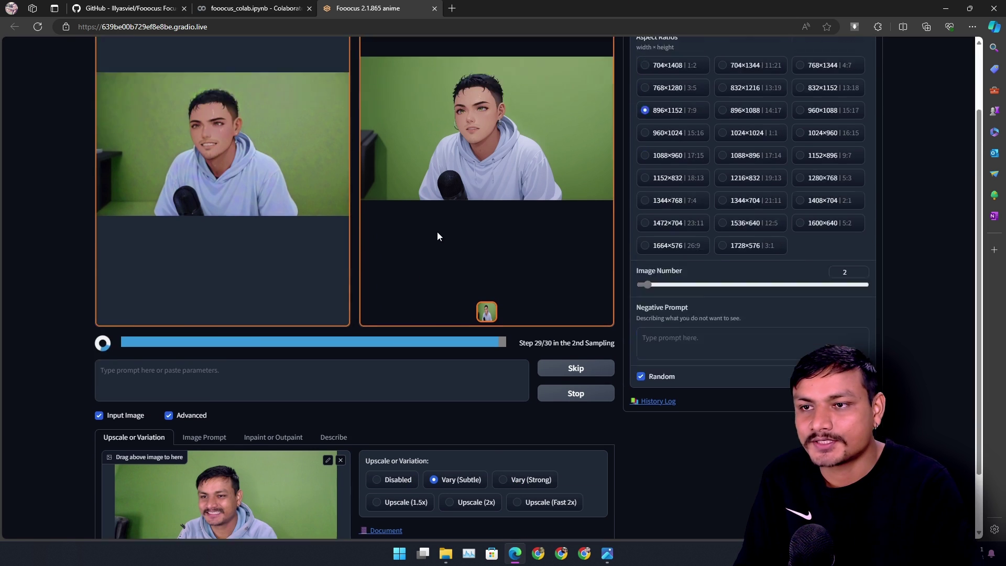
{"action": "left_click", "coordinate": [341, 403]}
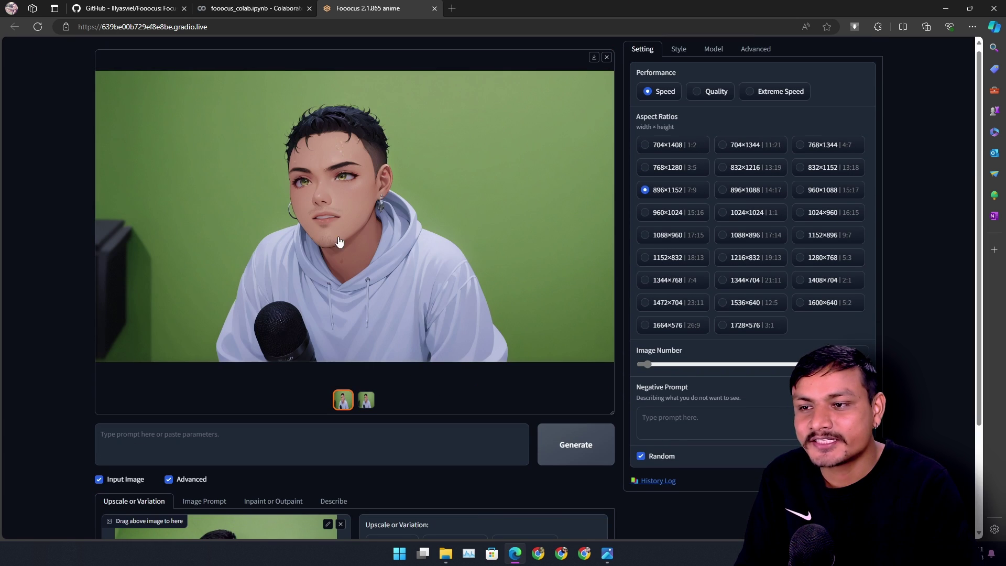
{"action": "left_click", "coordinate": [367, 400]}
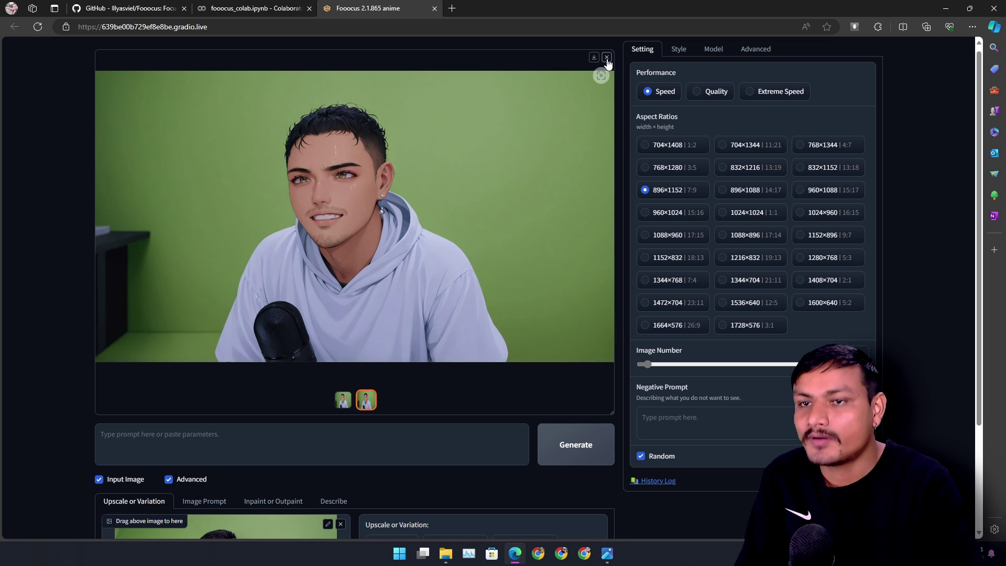
Step: Enter "man" as the prompt and generate the Vary (Subtle) images again
{"action": "scroll", "coordinate": [442, 332], "scroll_direction": "down", "scroll_amount": 3}
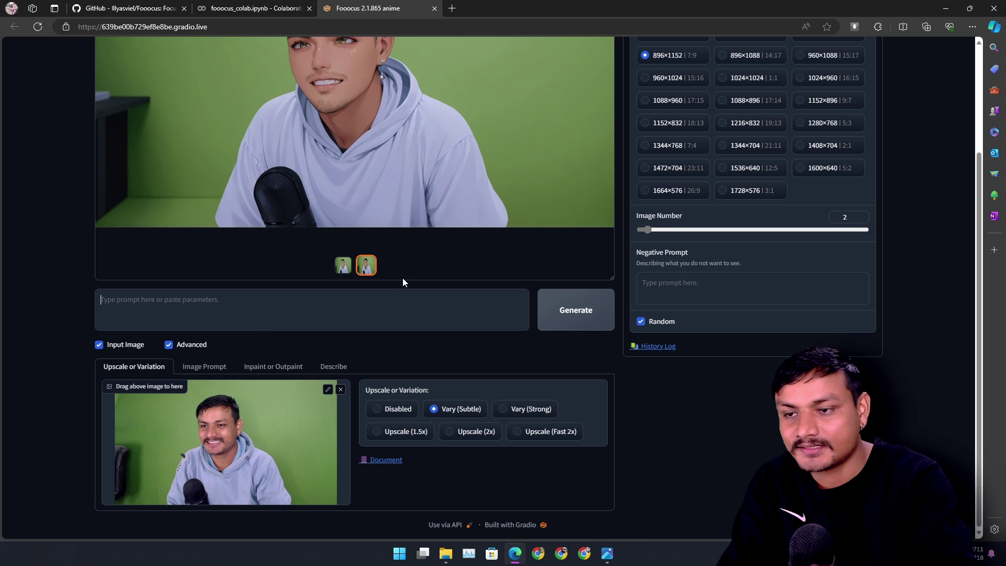
{"action": "type", "text": "man"}
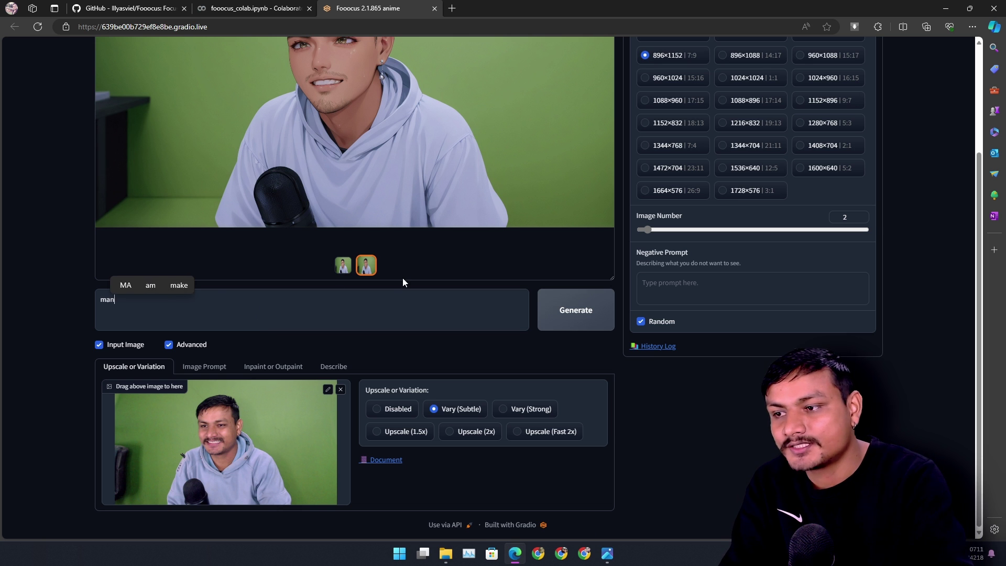
{"action": "left_click", "coordinate": [572, 323]}
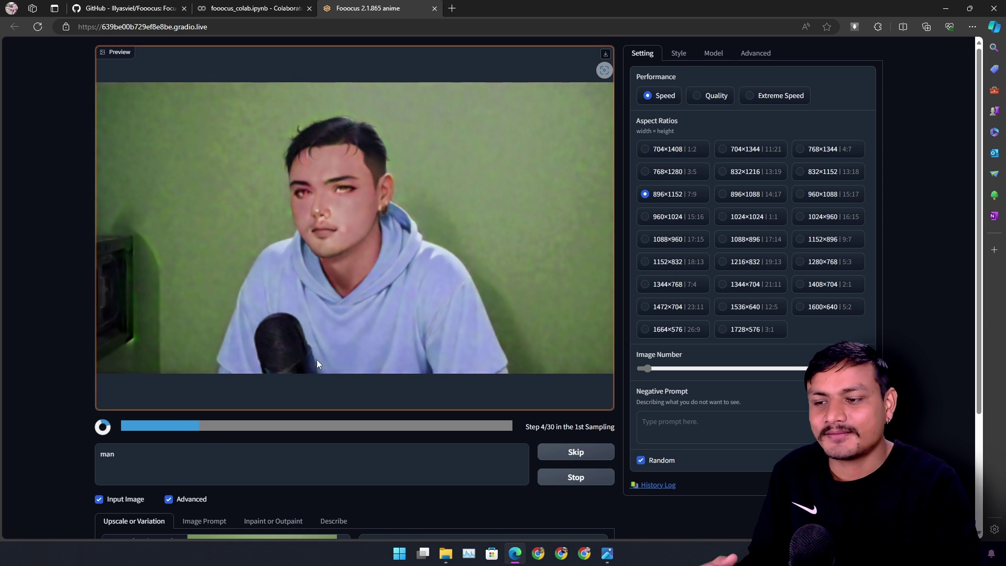
{"action": "scroll", "coordinate": [317, 360], "scroll_direction": "down", "scroll_amount": 3}
{"action": "scroll", "coordinate": [400, 315], "scroll_direction": "up", "scroll_amount": 3}
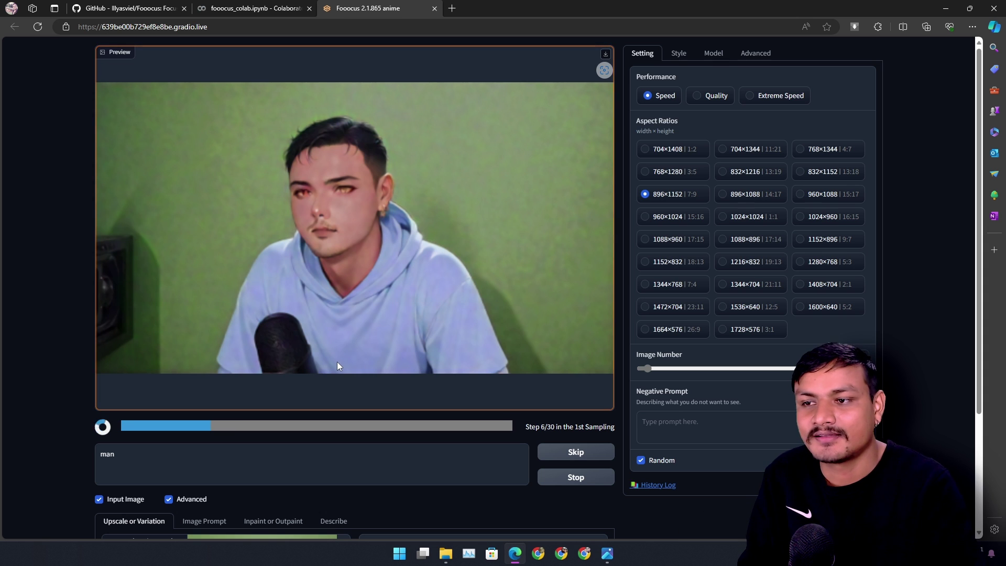
Step: Show the style options, then examine the first image of the new batch enlarged and compare it with the input photo
{"action": "left_click", "coordinate": [679, 54]}
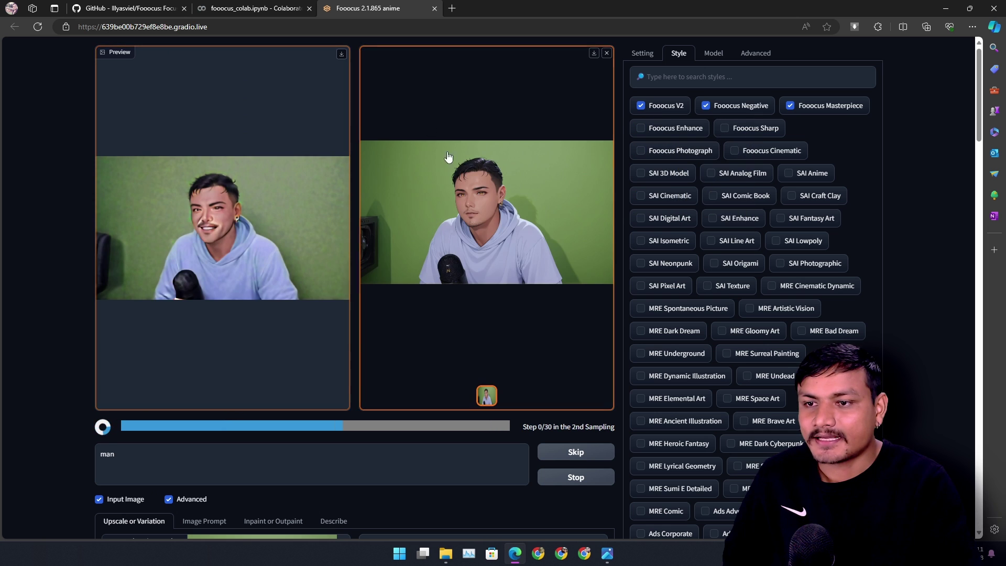
{"action": "left_click", "coordinate": [479, 243]}
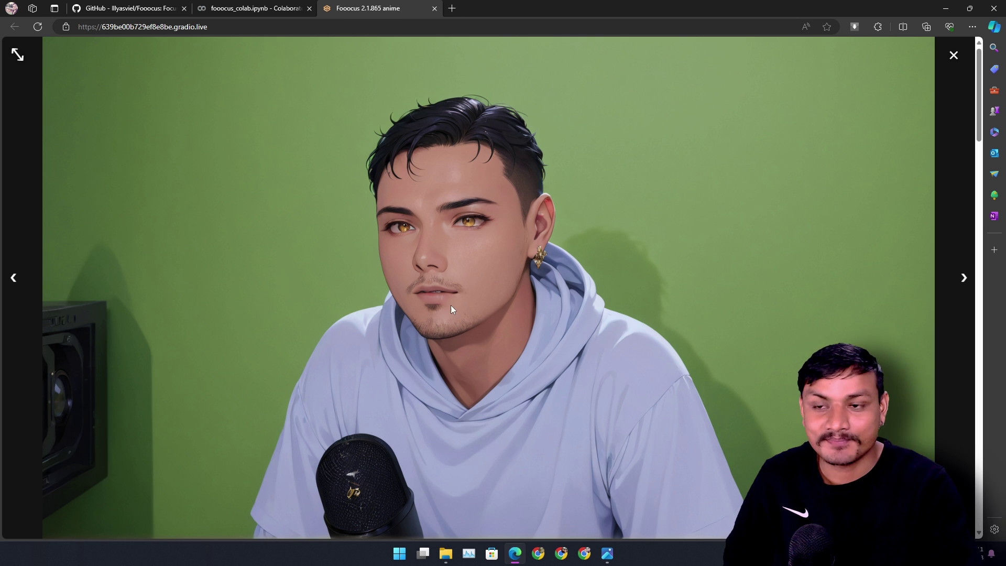
{"action": "left_click", "coordinate": [953, 56]}
{"action": "scroll", "coordinate": [226, 379], "scroll_direction": "down", "scroll_amount": 4}
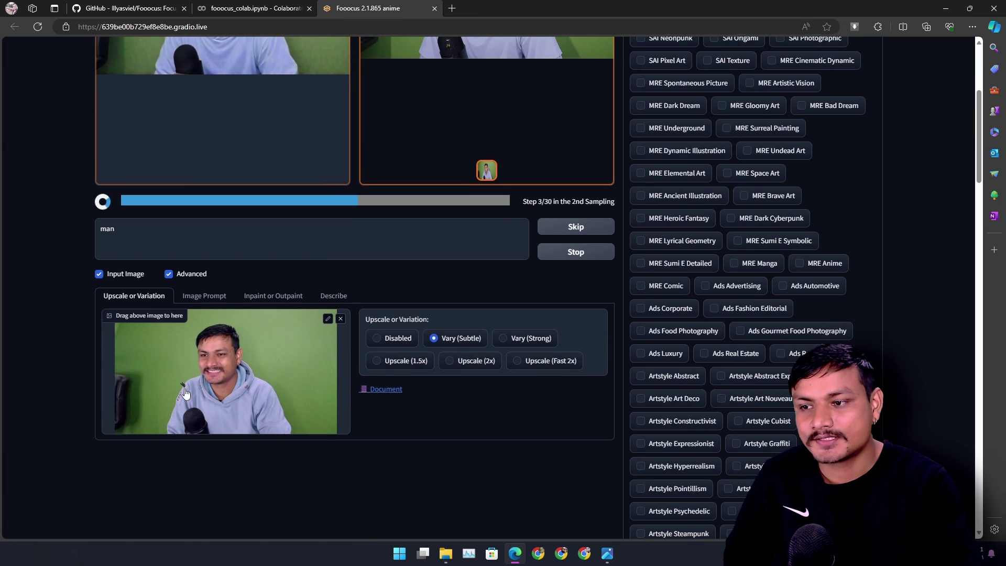
{"action": "scroll", "coordinate": [227, 379], "scroll_direction": "up", "scroll_amount": 4}
{"action": "left_click", "coordinate": [479, 244]}
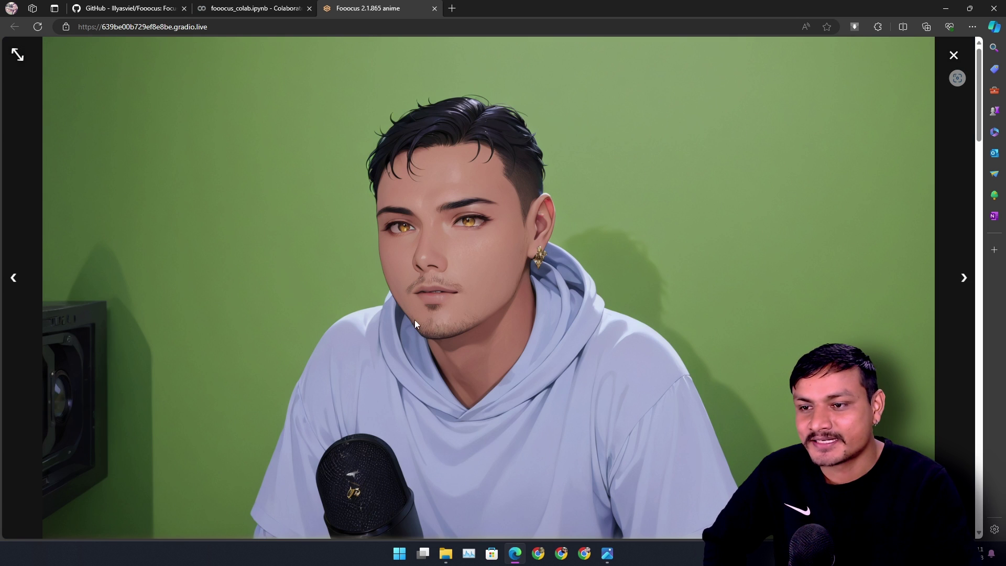
Step: Close the enlarged image and extend the prompt to "man, mustache"
{"action": "left_click", "coordinate": [953, 55]}
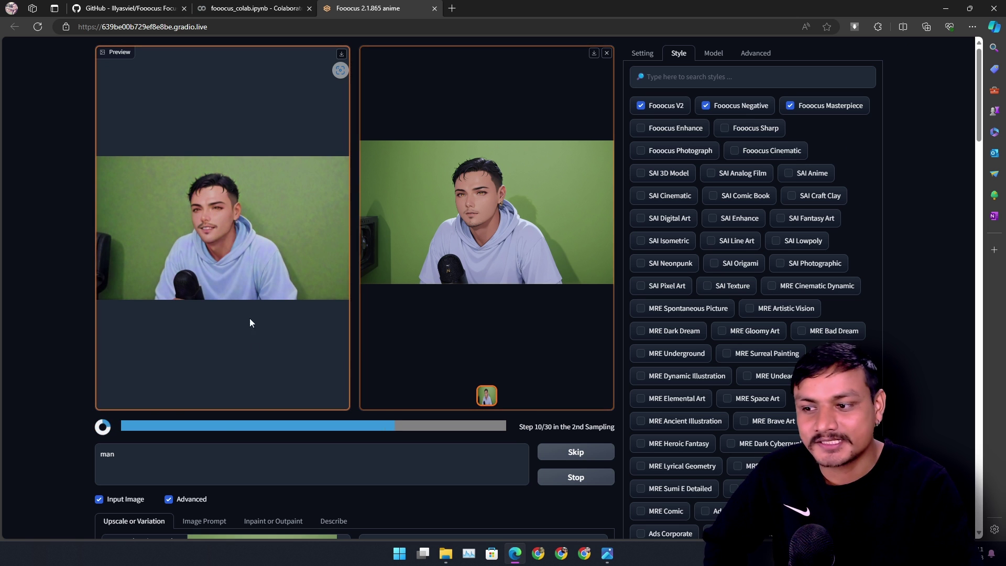
{"action": "left_click", "coordinate": [168, 462]}
{"action": "type", "text": ", mustache"}
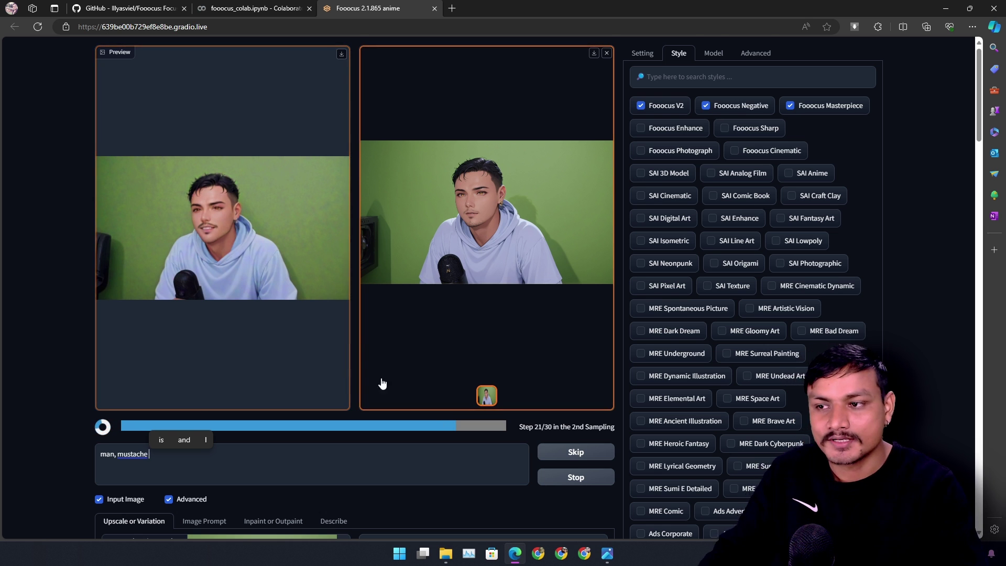
Step: Compare the batch's variations with the input photo and enlarge the second finished image
{"action": "scroll", "coordinate": [383, 382], "scroll_direction": "down", "scroll_amount": 5}
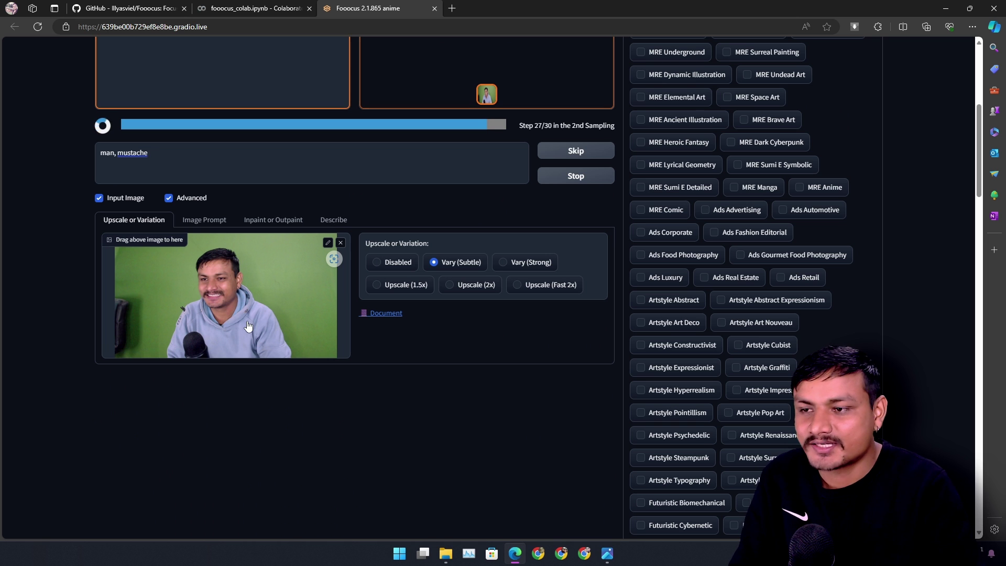
{"action": "scroll", "coordinate": [235, 331], "scroll_direction": "up", "scroll_amount": 5}
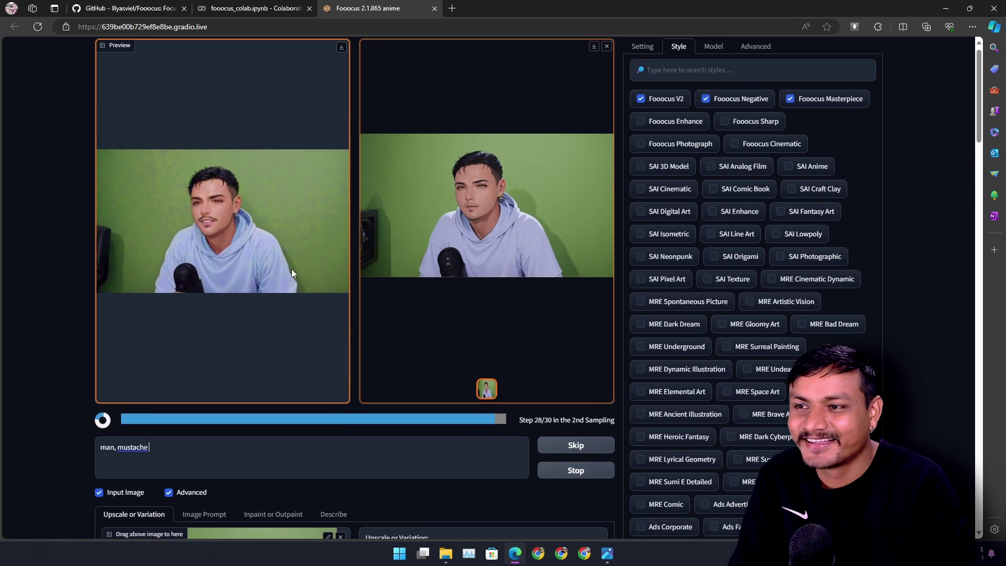
{"action": "scroll", "coordinate": [291, 269], "scroll_direction": "down", "scroll_amount": 5}
{"action": "scroll", "coordinate": [376, 306], "scroll_direction": "up", "scroll_amount": 5}
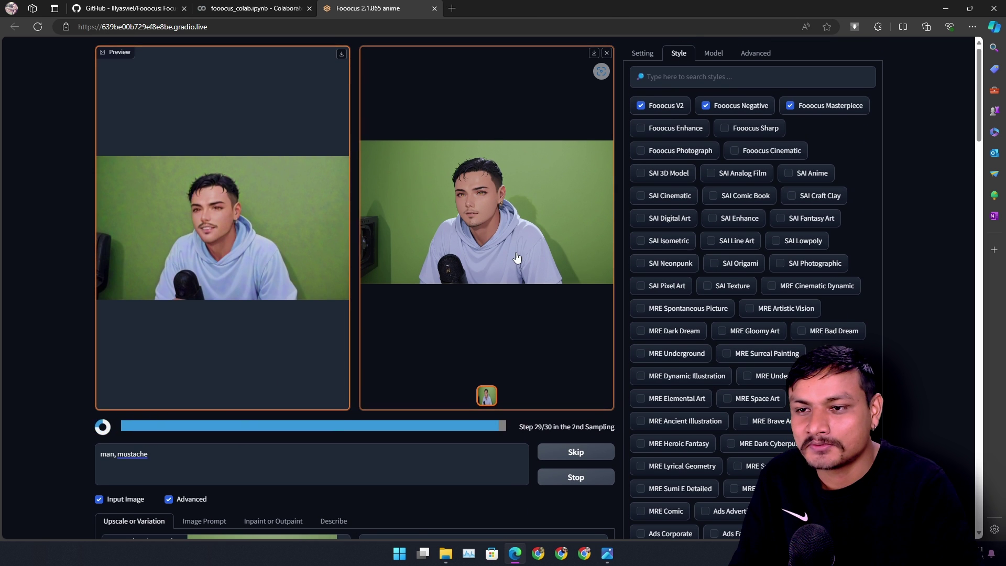
{"action": "scroll", "coordinate": [265, 307], "scroll_direction": "down", "scroll_amount": 4}
{"action": "scroll", "coordinate": [258, 364], "scroll_direction": "up", "scroll_amount": 2}
{"action": "scroll", "coordinate": [257, 364], "scroll_direction": "up", "scroll_amount": 2}
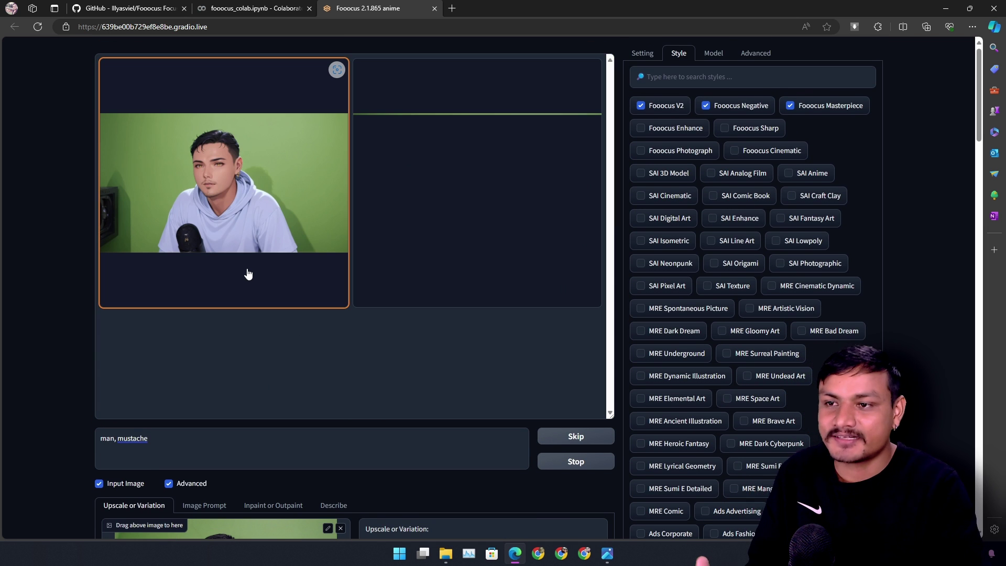
{"action": "left_click", "coordinate": [462, 221]}
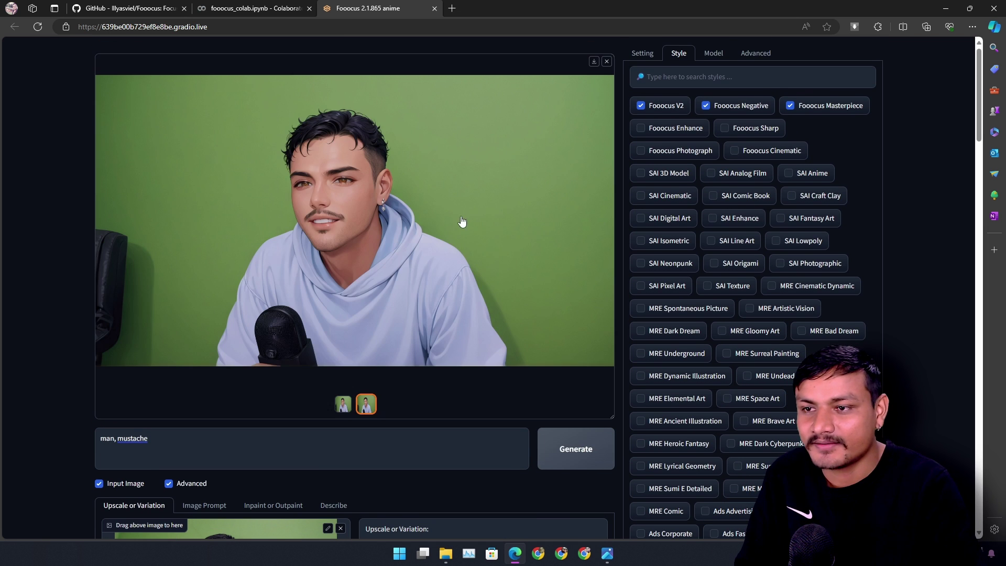
{"action": "left_click", "coordinate": [342, 242]}
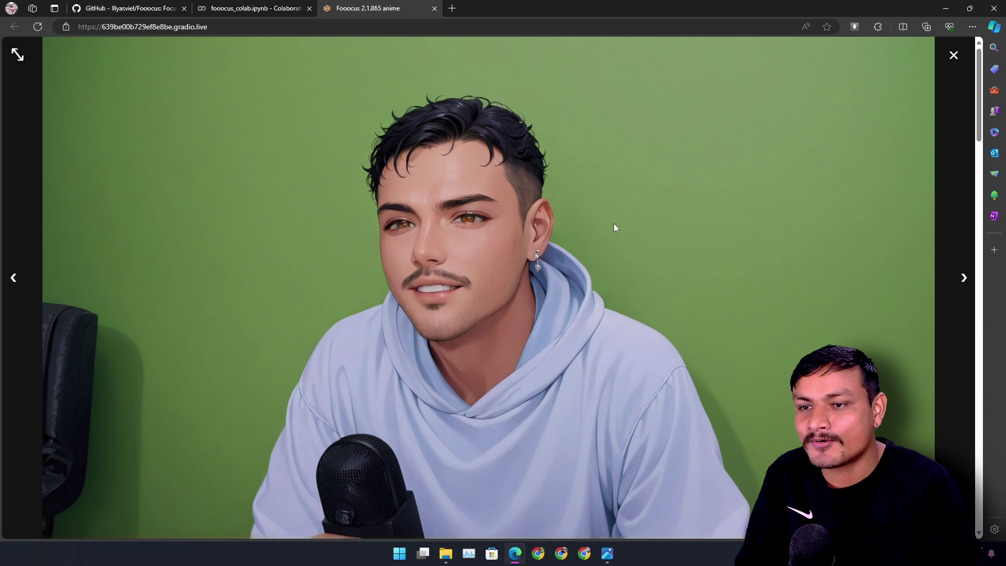
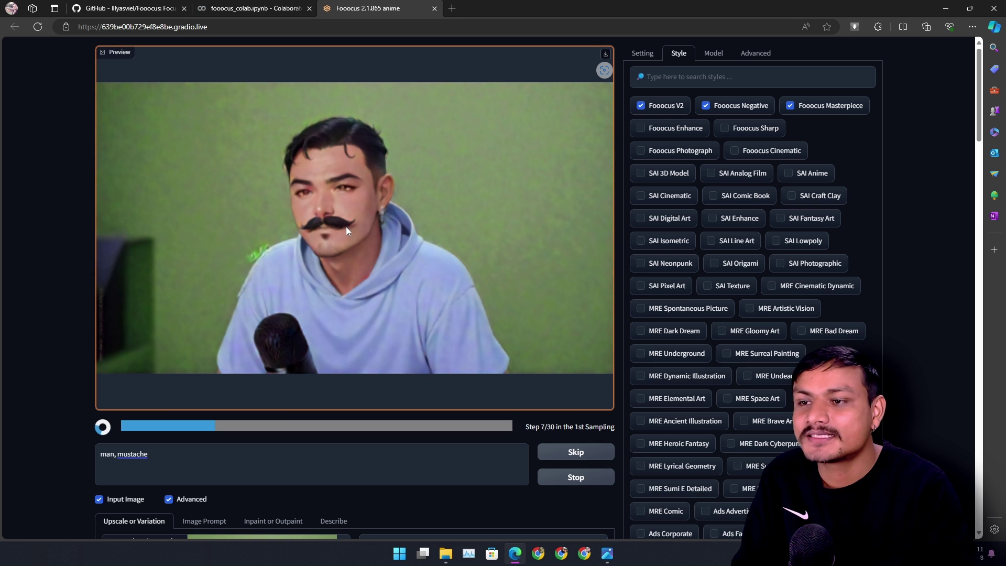
Step: Compare the "man, mustache" variation with the input photo and close its enlarged view
{"action": "scroll", "coordinate": [301, 425], "scroll_direction": "down", "scroll_amount": 3}
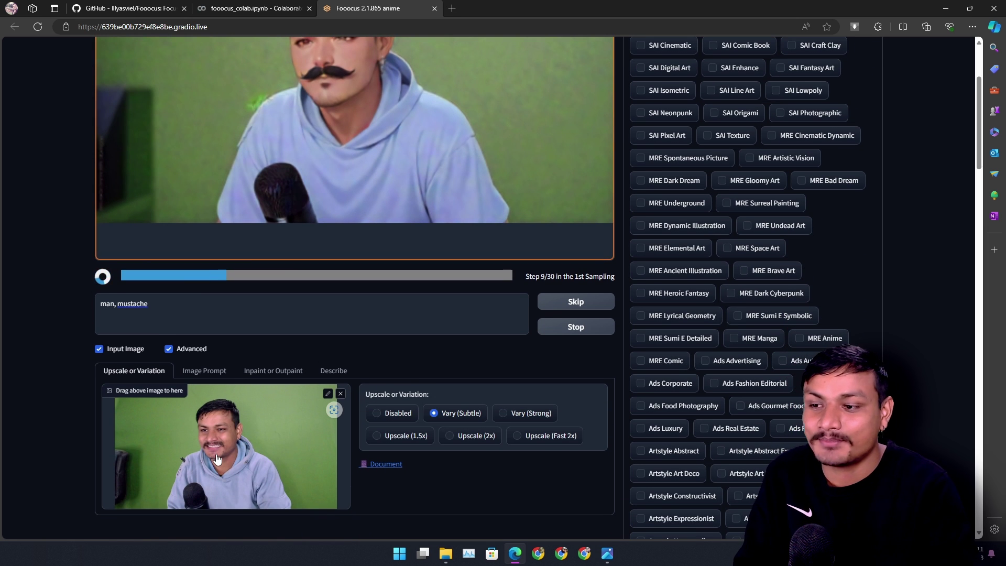
{"action": "scroll", "coordinate": [217, 458], "scroll_direction": "up", "scroll_amount": 3}
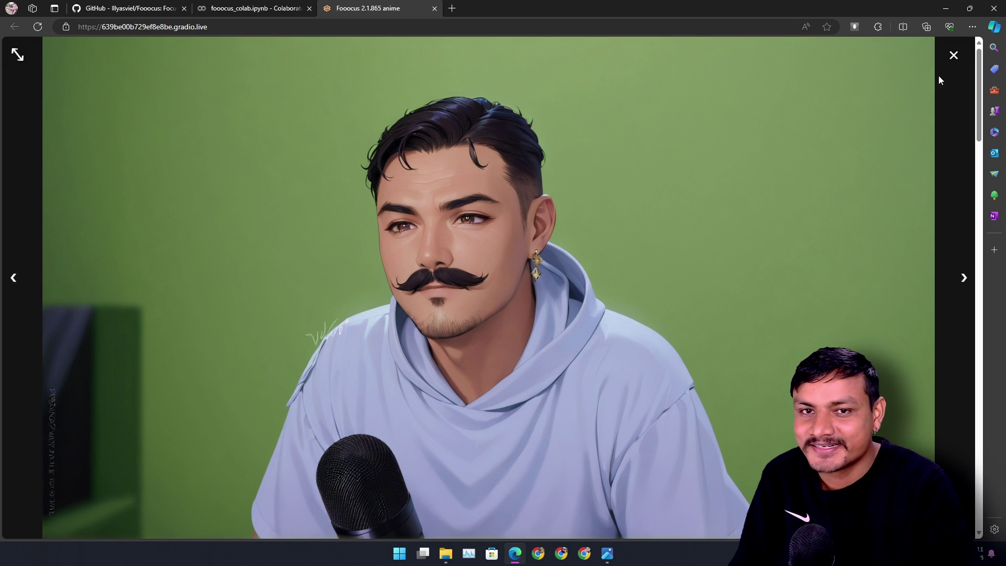
{"action": "left_click", "coordinate": [954, 55]}
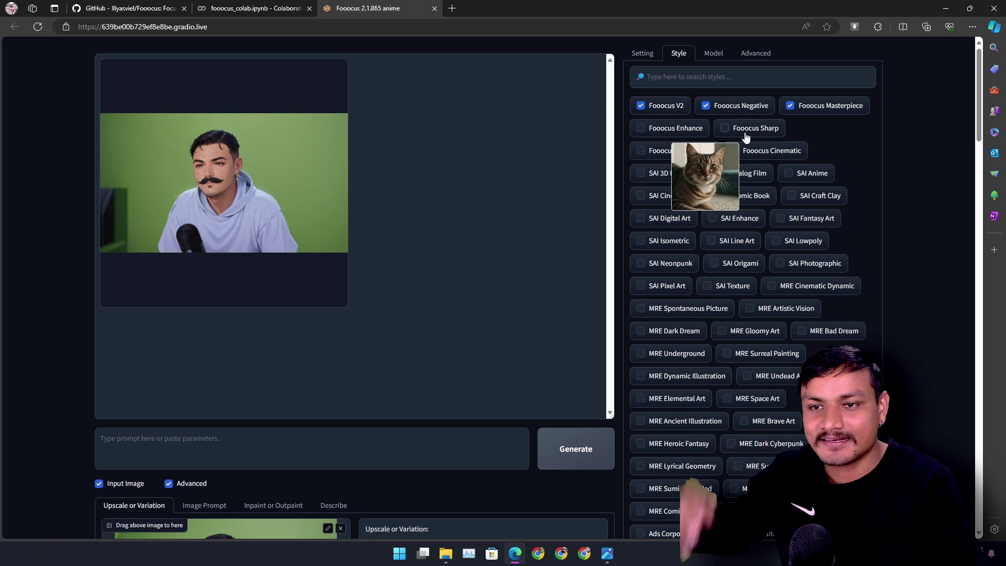
Step: Turn off the Fooocus Masterpiece style, set the prompt to "a man", and generate the Vary (Subtle) images
{"action": "left_click", "coordinate": [796, 105]}
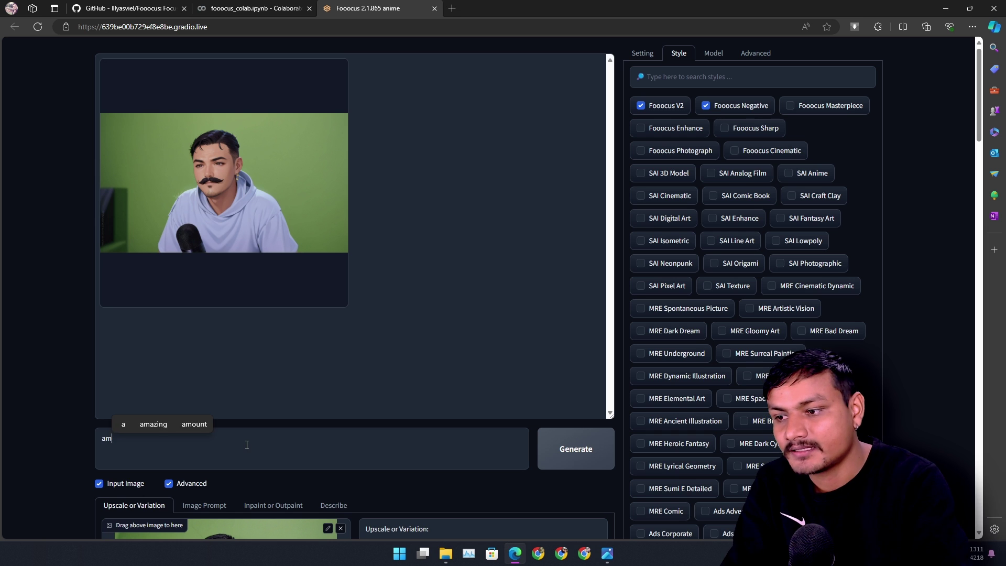
{"action": "key", "text": "BackSpace"}
{"action": "type", "text": "man"}
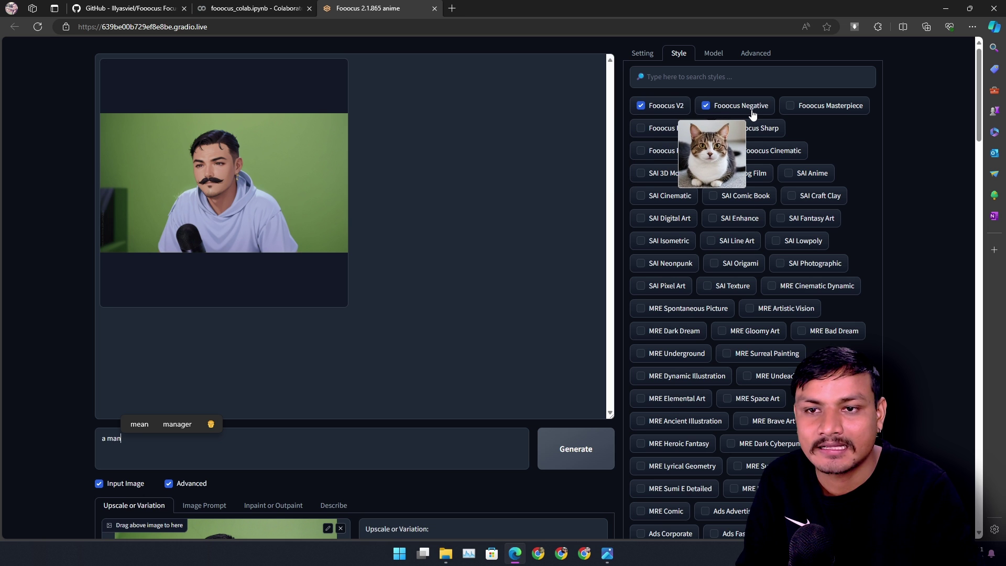
{"action": "left_click", "coordinate": [581, 464]}
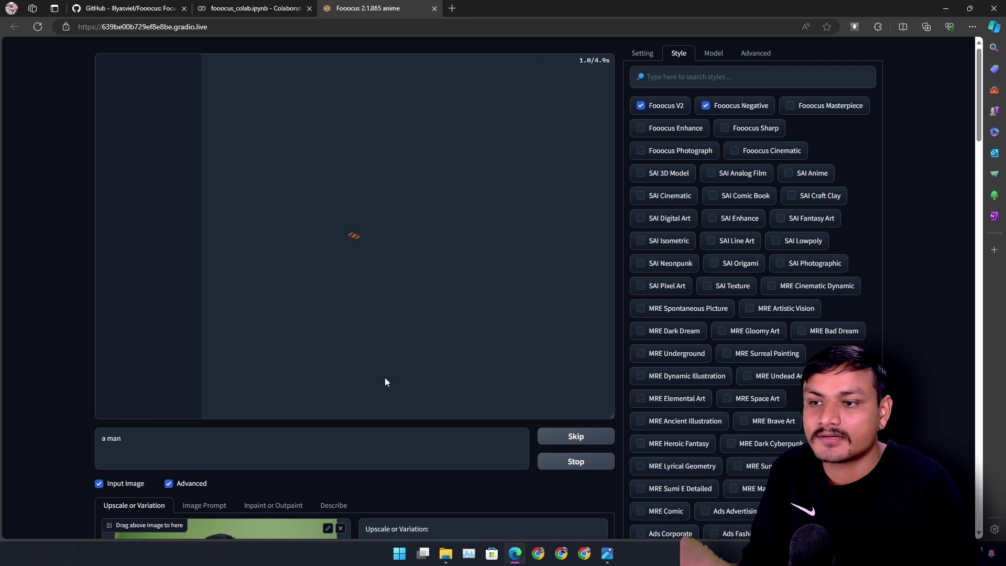
Step: Compare the facial features in the "a man" previews made without Fooocus Masterpiece with the input photo
{"action": "scroll", "coordinate": [240, 374], "scroll_direction": "down", "scroll_amount": 4}
{"action": "scroll", "coordinate": [318, 219], "scroll_direction": "up", "scroll_amount": 4}
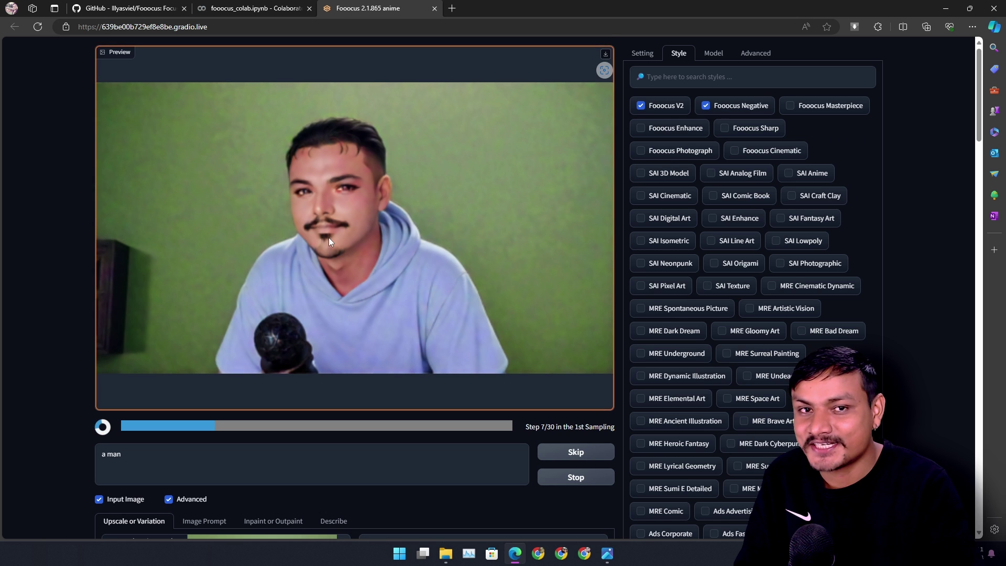
{"action": "scroll", "coordinate": [329, 238], "scroll_direction": "down", "scroll_amount": 3}
{"action": "scroll", "coordinate": [524, 209], "scroll_direction": "up", "scroll_amount": 3}
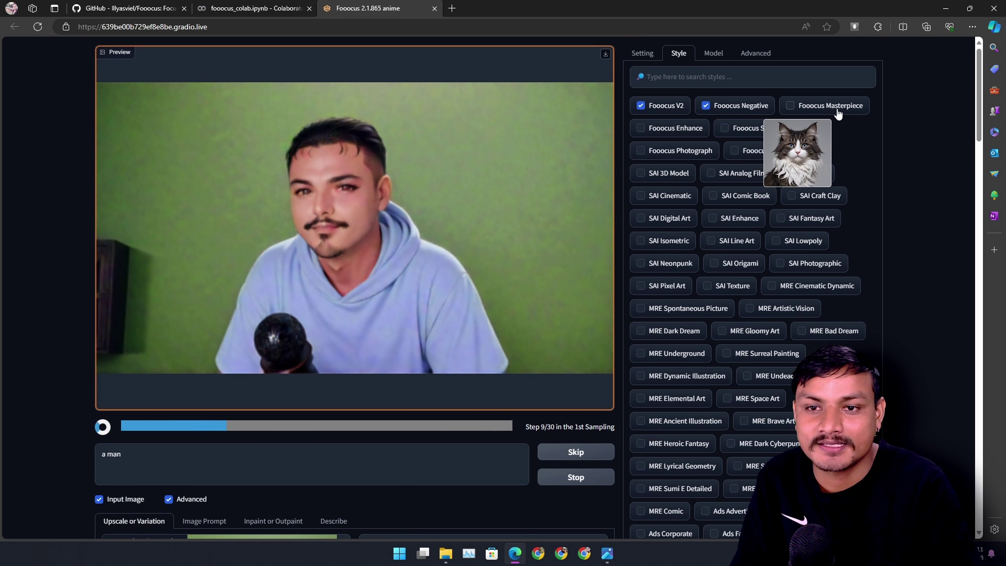
{"action": "scroll", "coordinate": [341, 329], "scroll_direction": "down", "scroll_amount": 4}
{"action": "scroll", "coordinate": [350, 170], "scroll_direction": "up", "scroll_amount": 4}
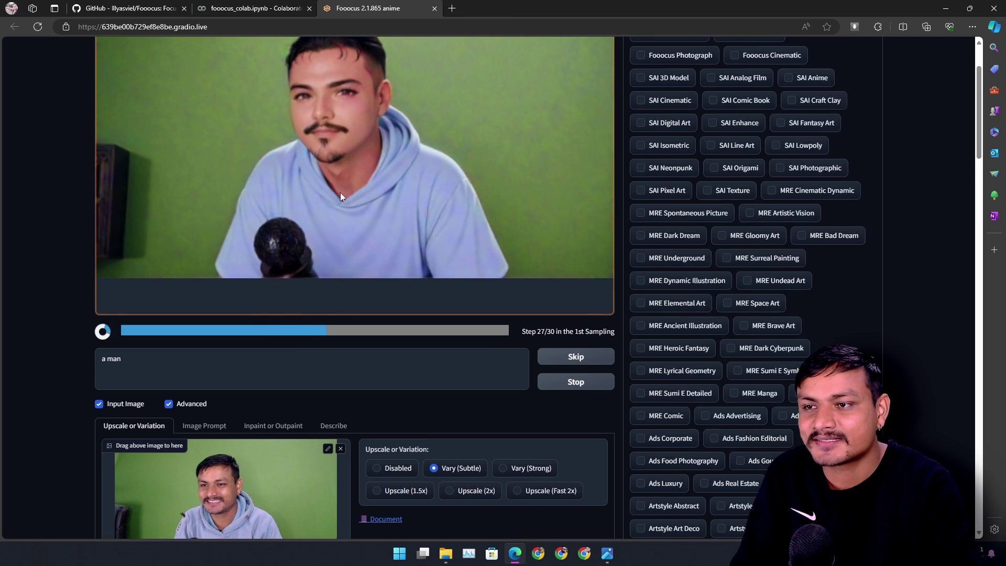
{"action": "scroll", "coordinate": [341, 254], "scroll_direction": "down", "scroll_amount": 7}
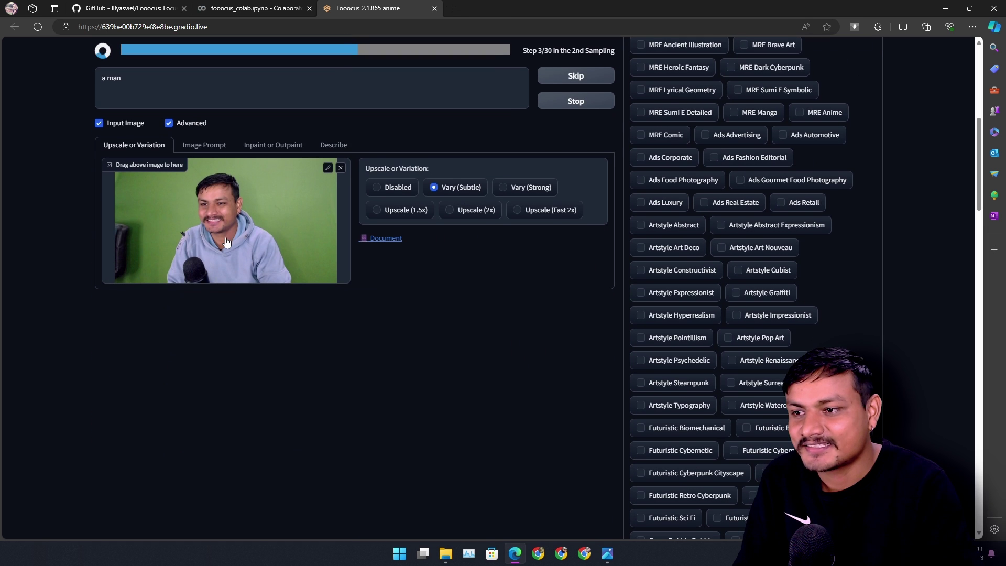
{"action": "scroll", "coordinate": [214, 243], "scroll_direction": "up", "scroll_amount": 1}
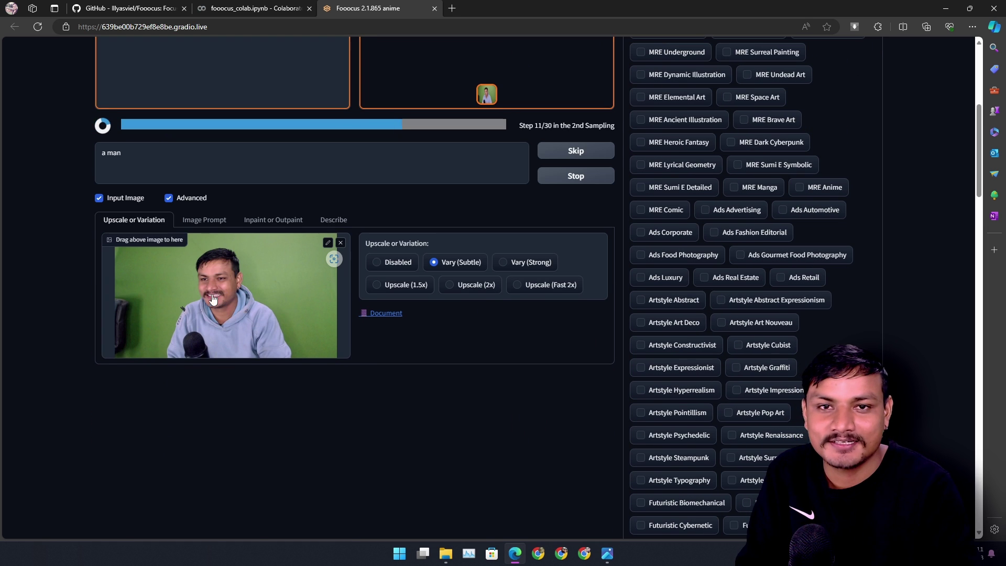
{"action": "scroll", "coordinate": [218, 307], "scroll_direction": "up", "scroll_amount": 5}
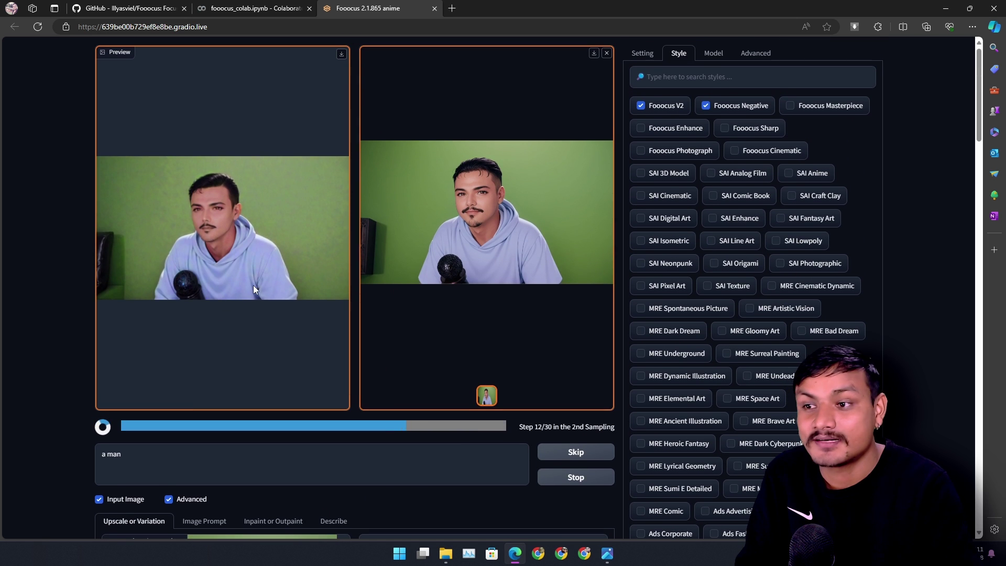
{"action": "scroll", "coordinate": [264, 302], "scroll_direction": "down", "scroll_amount": 7}
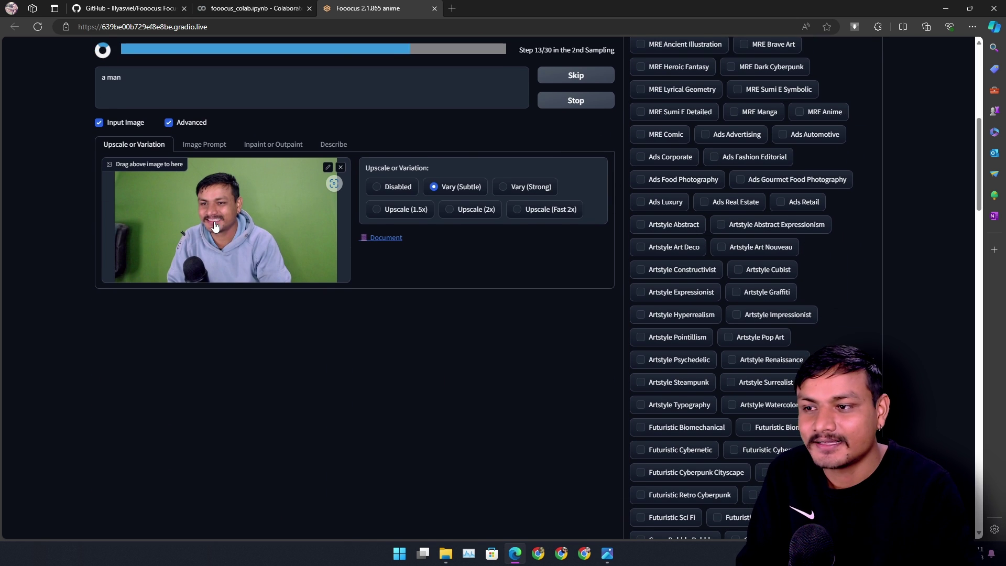
{"action": "scroll", "coordinate": [233, 242], "scroll_direction": "up", "scroll_amount": 7}
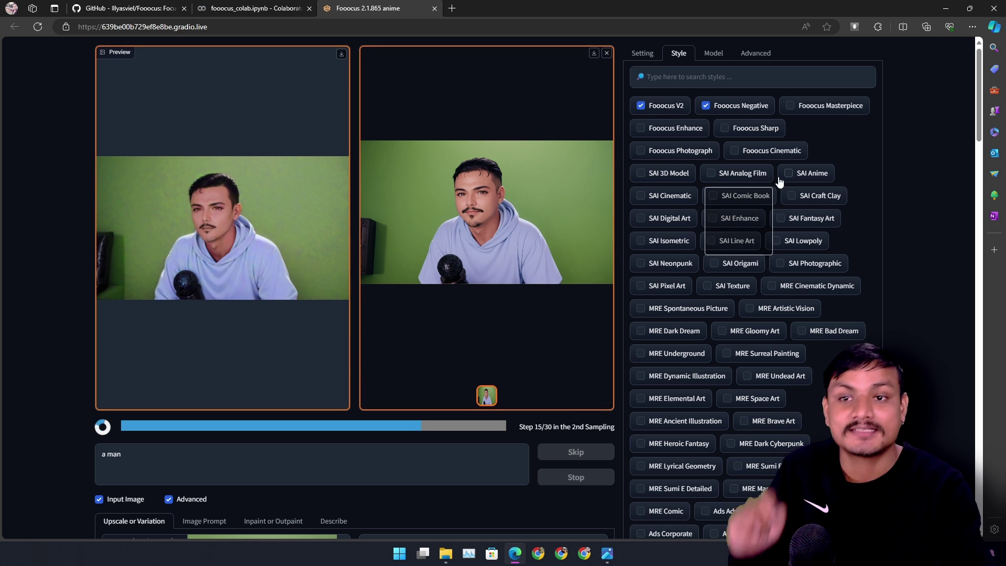
Step: Turn on the Fooocus Enhance style and generate the "a man" variations again
{"action": "left_click_drag", "start_coordinate": [677, 136], "coordinate": [642, 130]}
{"action": "left_click", "coordinate": [641, 128]}
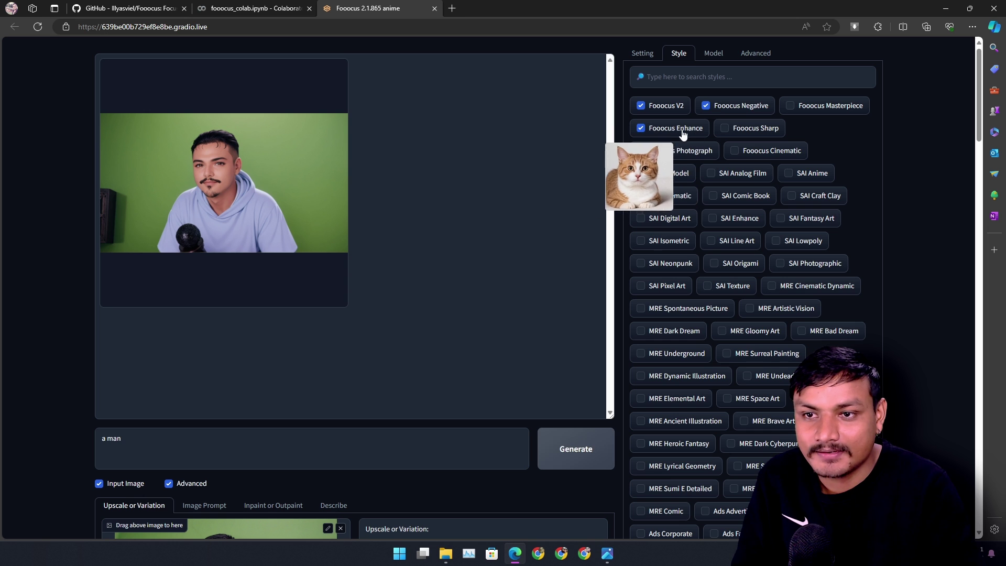
{"action": "left_click_drag", "start_coordinate": [678, 133], "coordinate": [311, 327]}
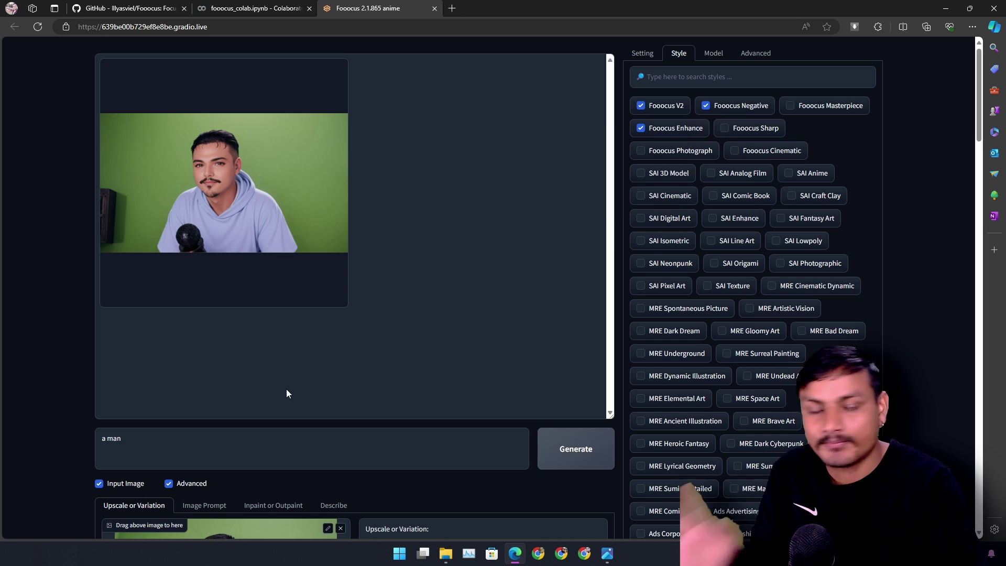
{"action": "left_click", "coordinate": [575, 449]}
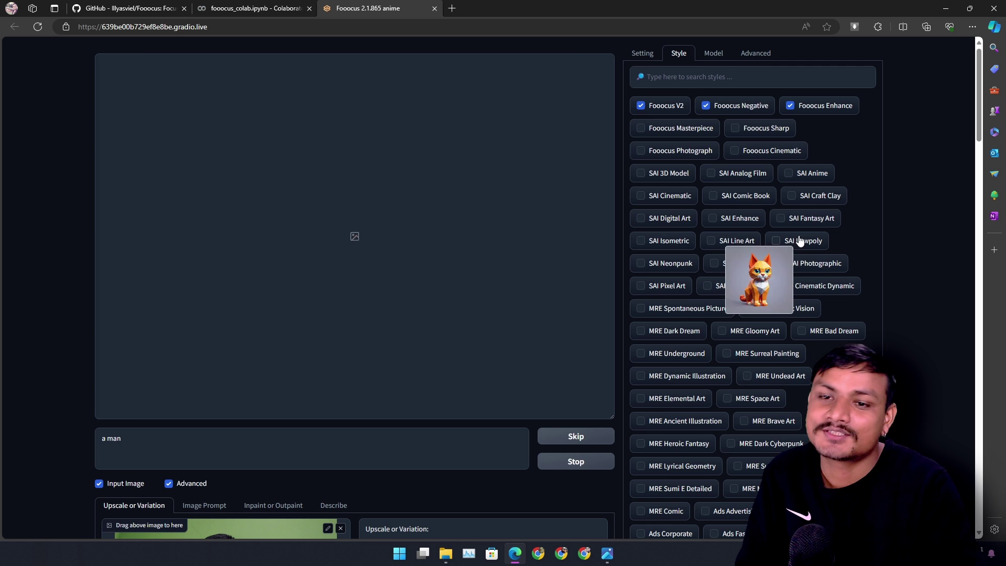
Step: Compare the Fooocus Enhance preview with the input photo and look through the available styles
{"action": "scroll", "coordinate": [741, 262], "scroll_direction": "down", "scroll_amount": 6}
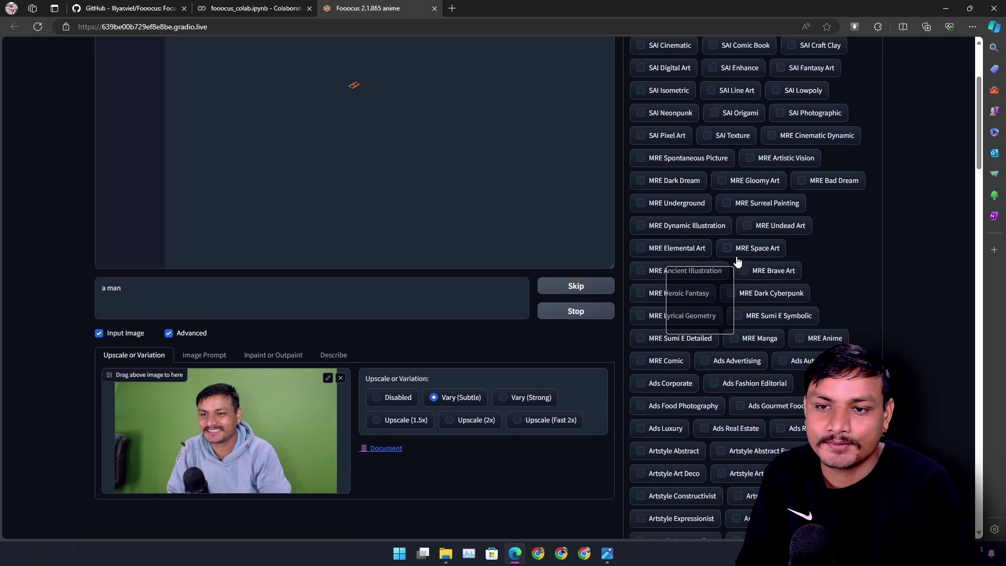
{"action": "scroll", "coordinate": [734, 280], "scroll_direction": "up", "scroll_amount": 6}
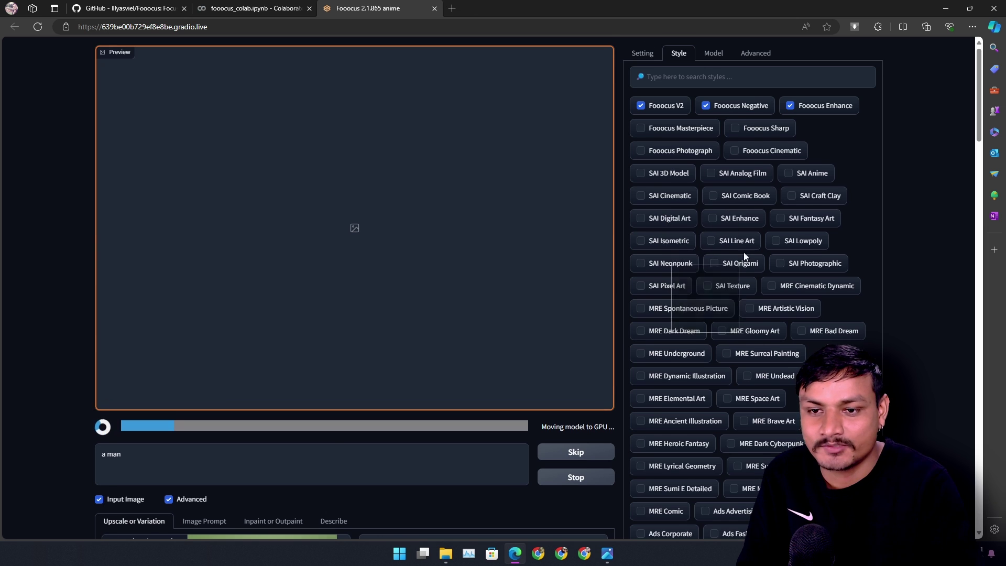
{"action": "scroll", "coordinate": [734, 236], "scroll_direction": "down", "scroll_amount": 3}
{"action": "scroll", "coordinate": [730, 272], "scroll_direction": "up", "scroll_amount": 3}
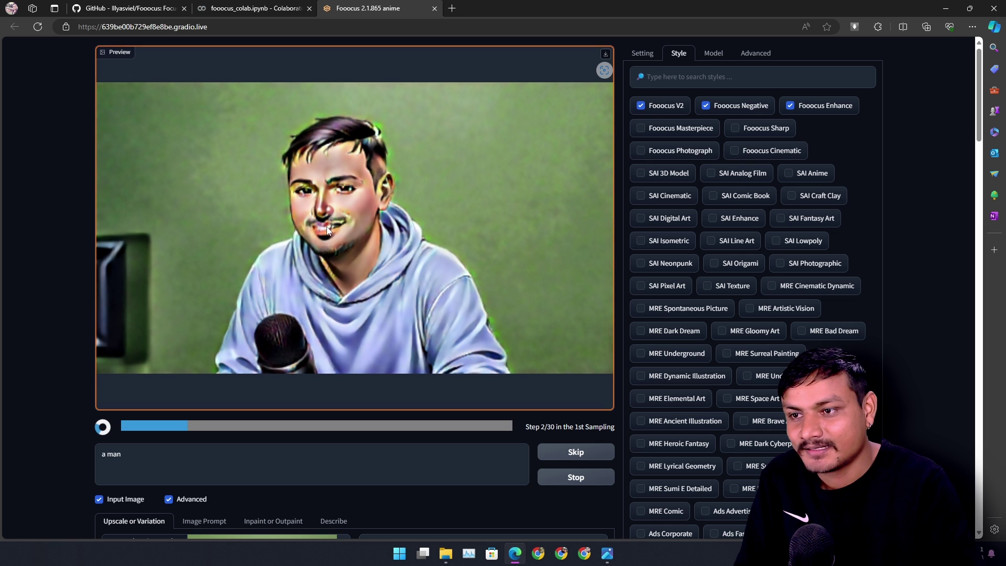
{"action": "scroll", "coordinate": [326, 227], "scroll_direction": "down", "scroll_amount": 4}
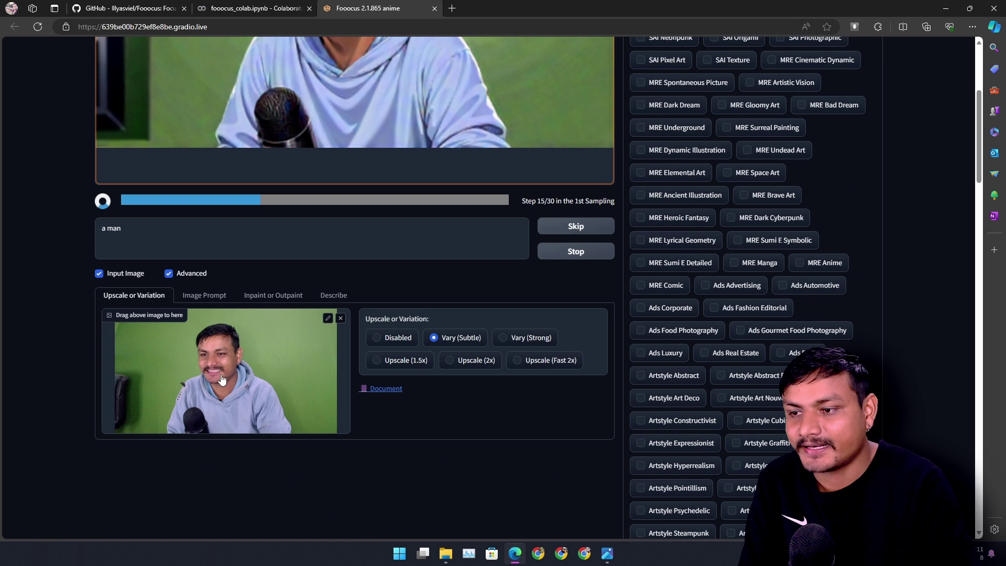
{"action": "scroll", "coordinate": [240, 376], "scroll_direction": "up", "scroll_amount": 4}
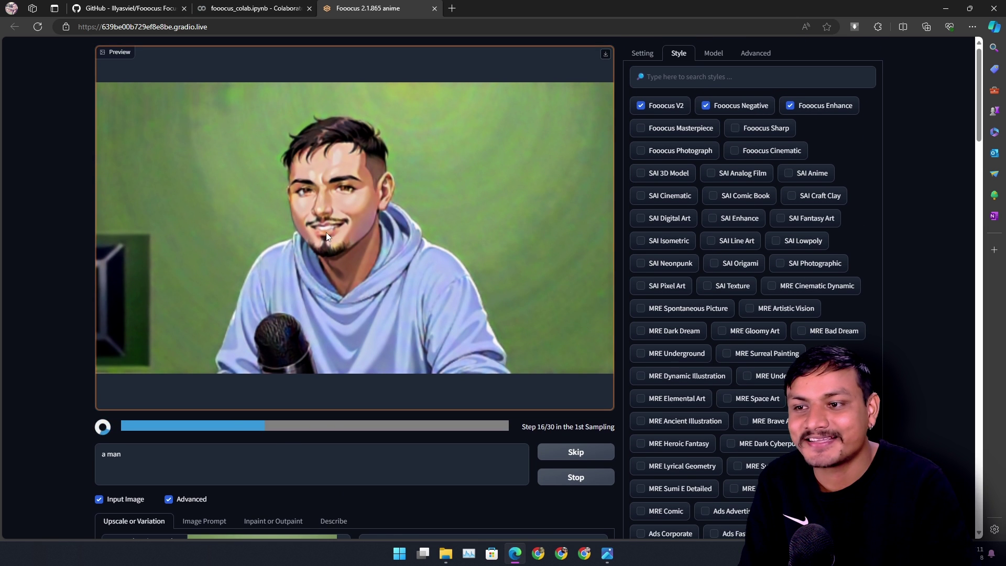
{"action": "scroll", "coordinate": [713, 221], "scroll_direction": "down", "scroll_amount": 3}
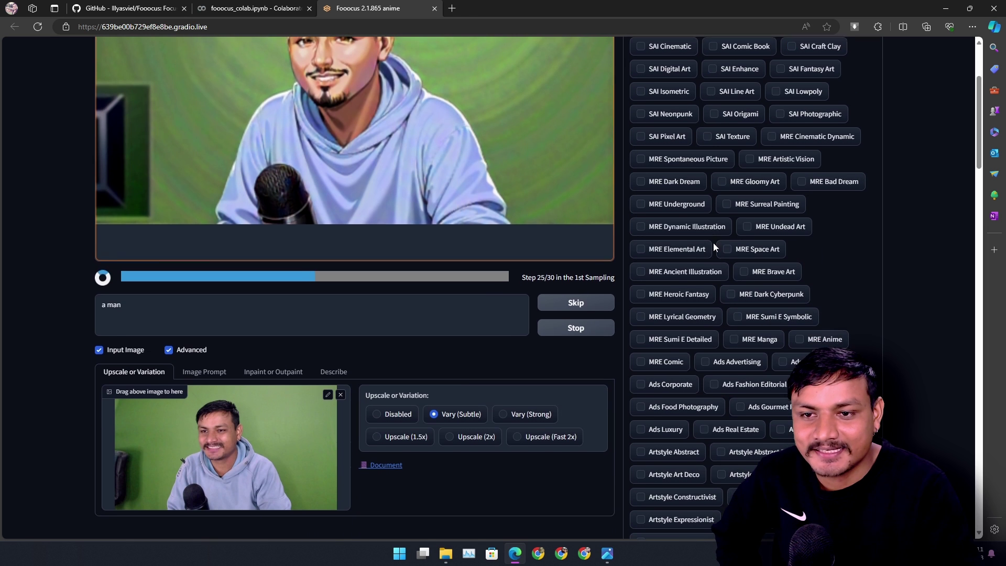
{"action": "mouse_move", "coordinate": [732, 294]}
{"action": "scroll", "coordinate": [734, 294], "scroll_direction": "down", "scroll_amount": 4}
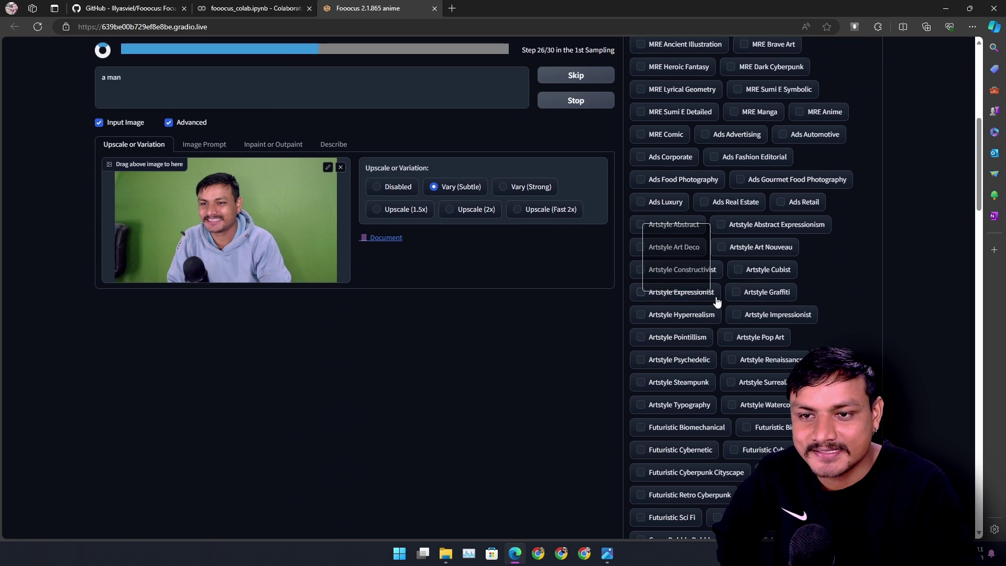
Step: Enlarge the first finished image of the Fooocus Enhance batch
{"action": "scroll", "coordinate": [577, 461], "scroll_direction": "up", "scroll_amount": 7}
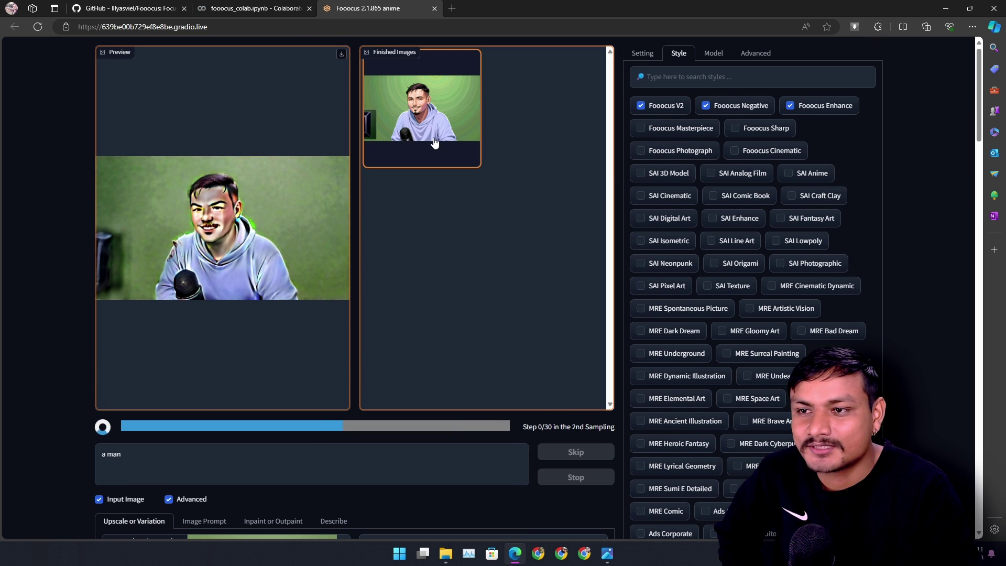
{"action": "left_click", "coordinate": [434, 125]}
{"action": "left_click", "coordinate": [462, 211]}
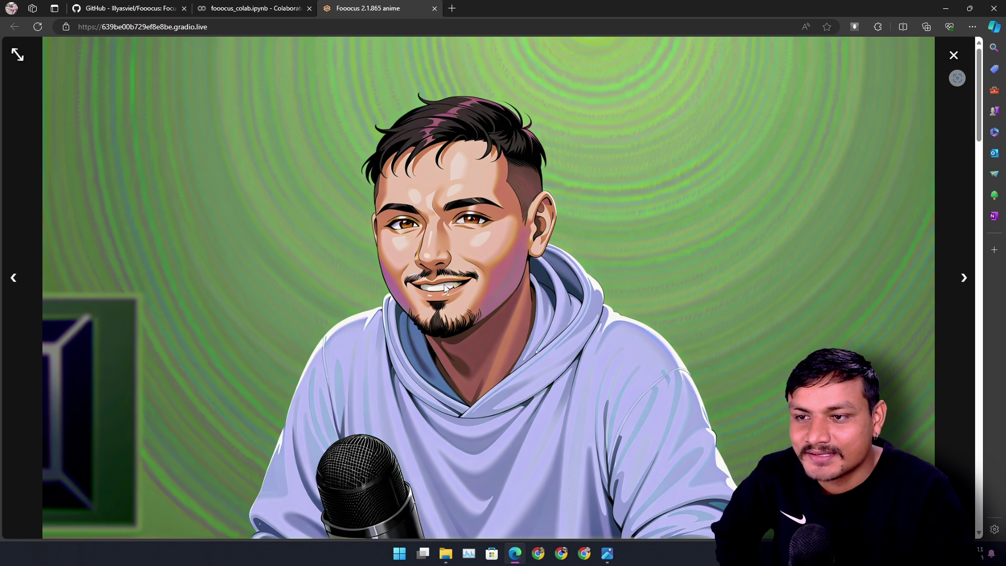
Step: Turn on the Fooocus Sharp, Photograph, Masterpiece and Cinematic styles as well and generate the "a man" variations again
{"action": "left_click", "coordinate": [954, 56]}
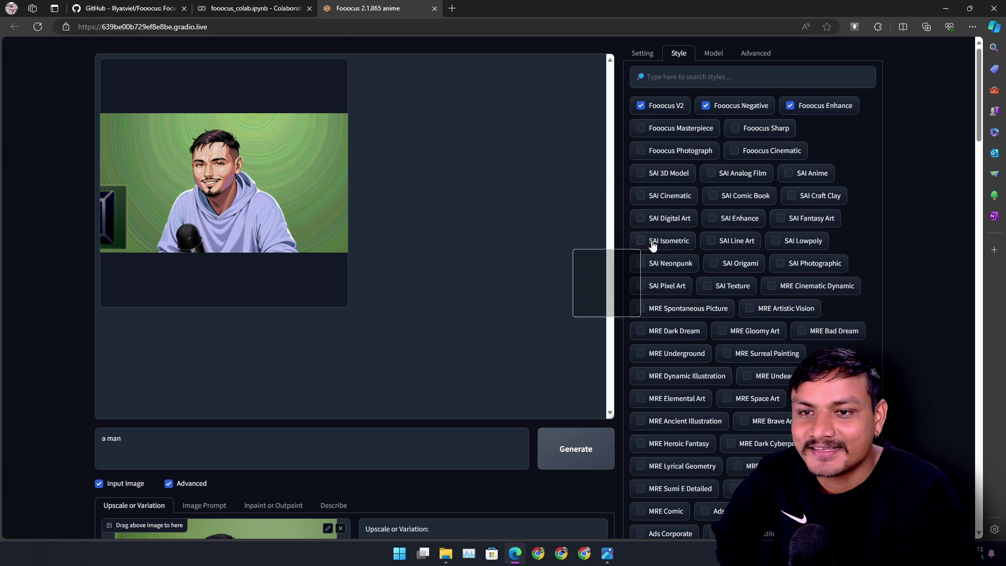
{"action": "left_click", "coordinate": [737, 128]}
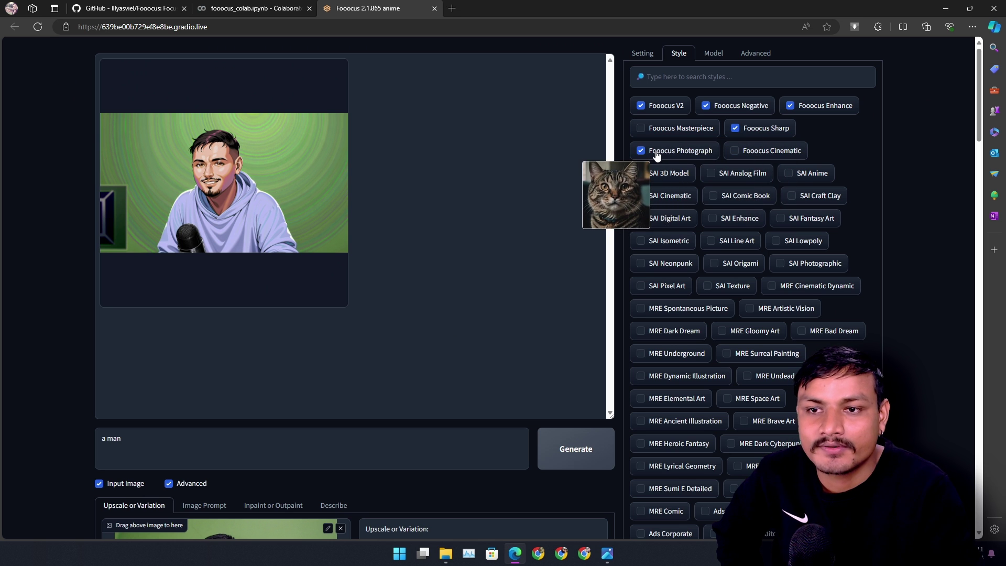
{"action": "left_click", "coordinate": [681, 129]}
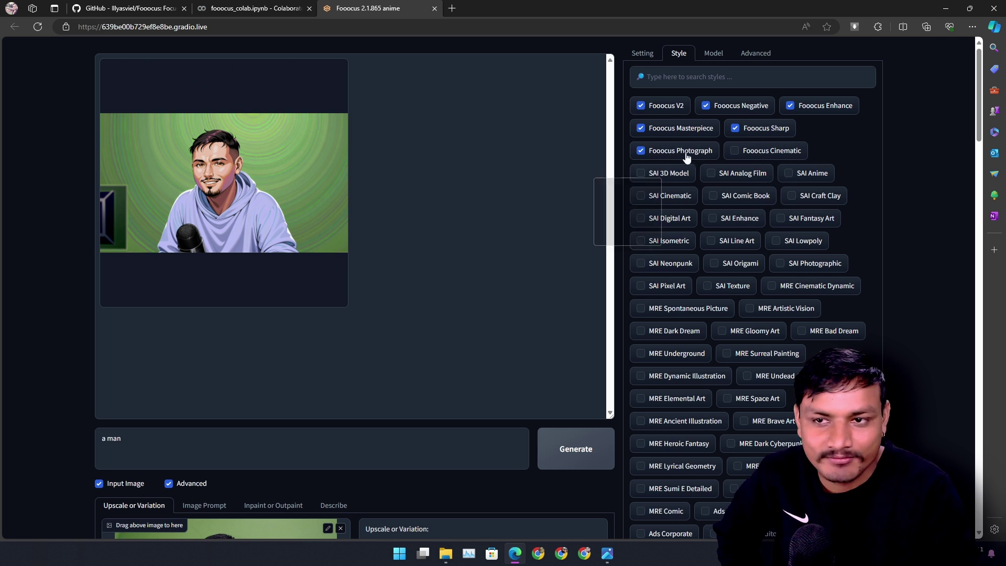
{"action": "left_click", "coordinate": [734, 152]}
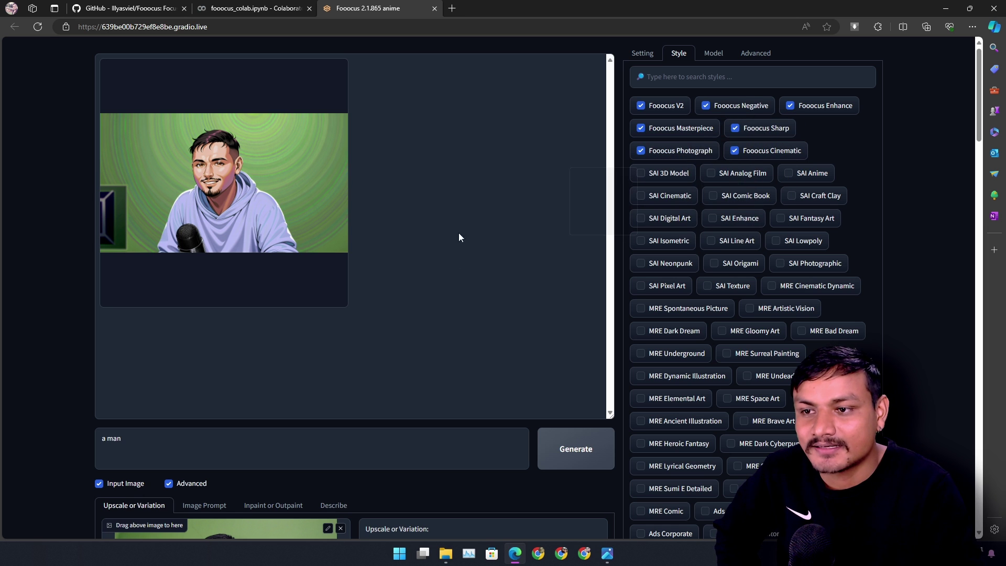
{"action": "left_click", "coordinate": [575, 465]}
Step: Compare the all-Fooocus-styles preview with the input photo and view the first finished image of the batch enlarged
{"action": "scroll", "coordinate": [414, 274], "scroll_direction": "down", "scroll_amount": 5}
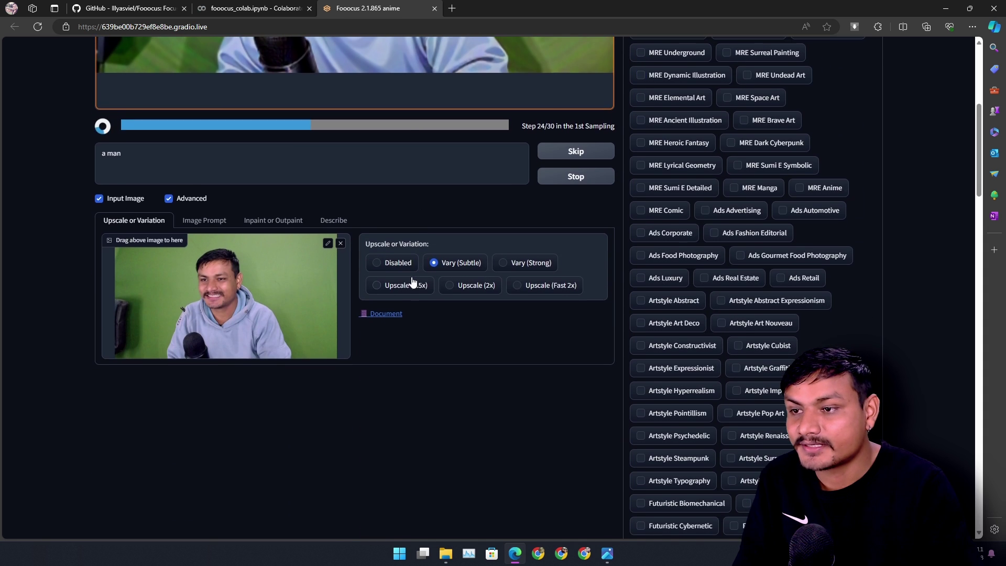
{"action": "scroll", "coordinate": [408, 274], "scroll_direction": "up", "scroll_amount": 5}
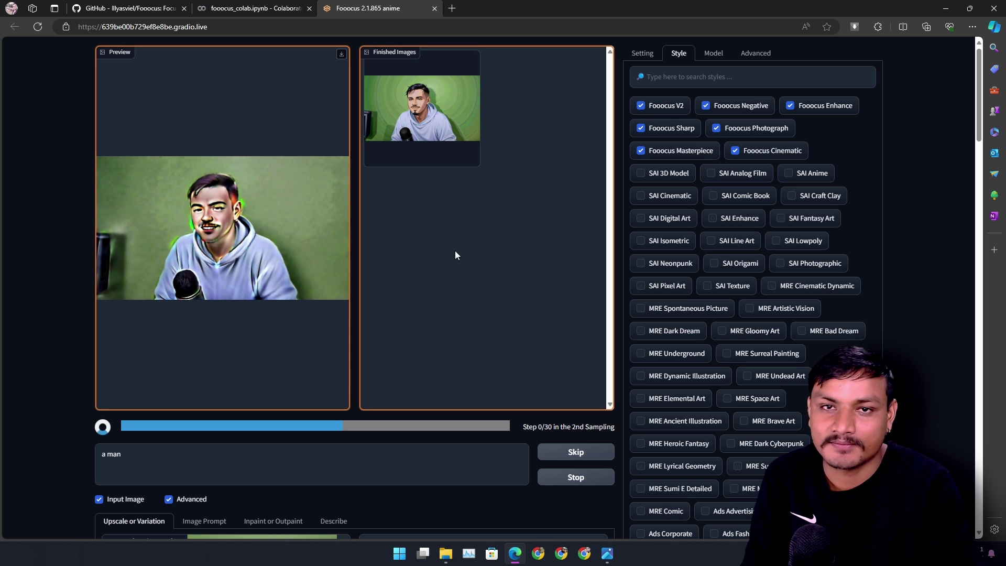
{"action": "left_click", "coordinate": [423, 132]}
{"action": "left_click", "coordinate": [479, 235]}
{"action": "left_click", "coordinate": [479, 234]}
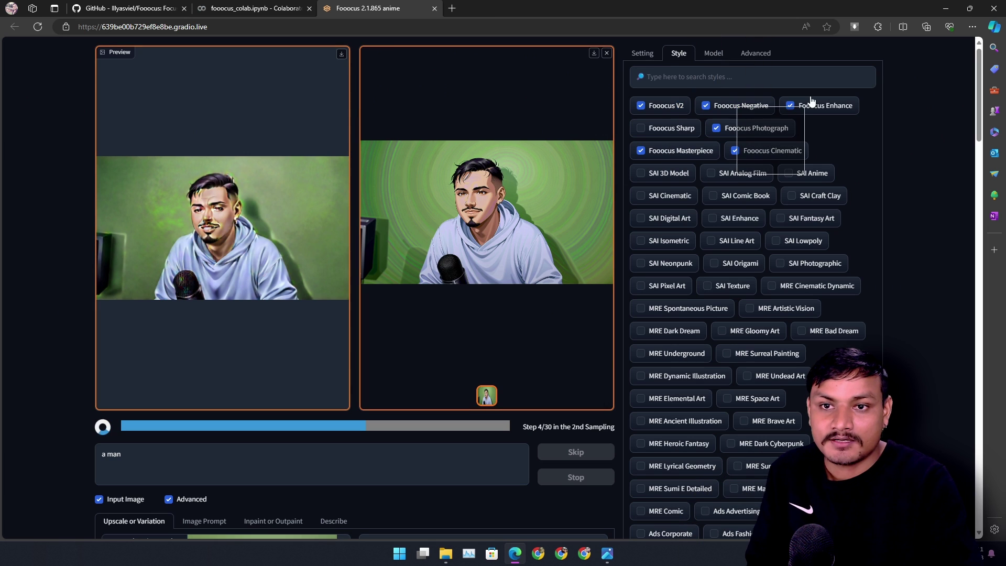
Step: Turn off all Fooocus styles, leave SAI Anime as the only active style, and generate the "a man" variations
{"action": "left_click", "coordinate": [670, 107]}
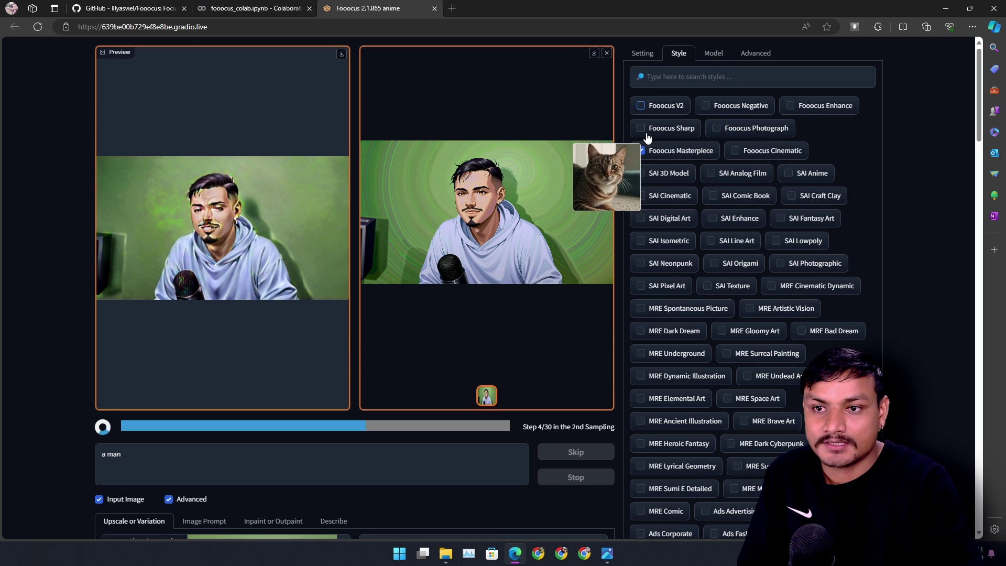
{"action": "left_click", "coordinate": [650, 150]}
{"action": "left_click", "coordinate": [724, 174]}
{"action": "key", "text": "ctrl+Return"}
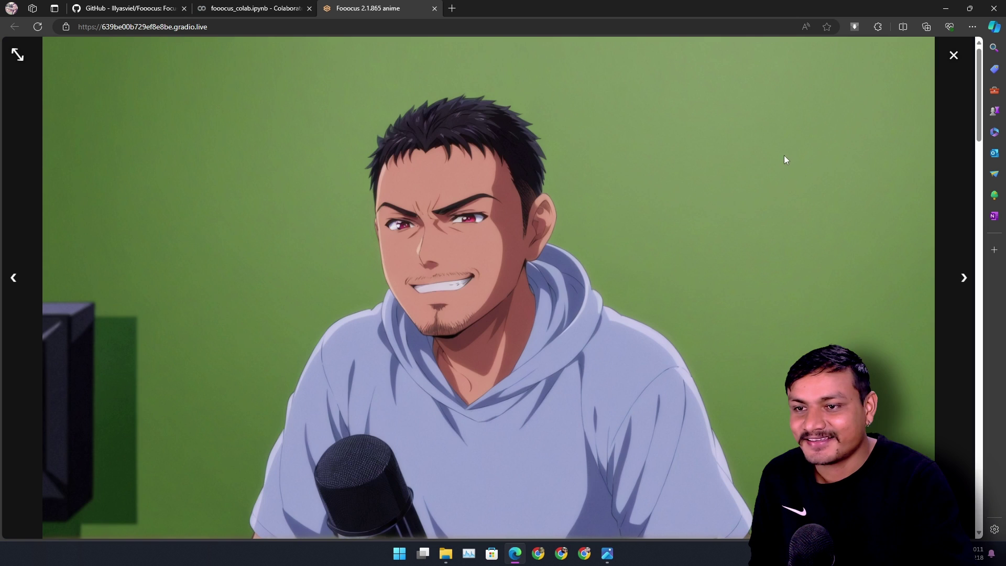
Step: Compare the finished SAI Anime image with the input photo and view it enlarged once more
{"action": "left_click", "coordinate": [953, 55]}
{"action": "scroll", "coordinate": [475, 270], "scroll_direction": "down", "scroll_amount": 5}
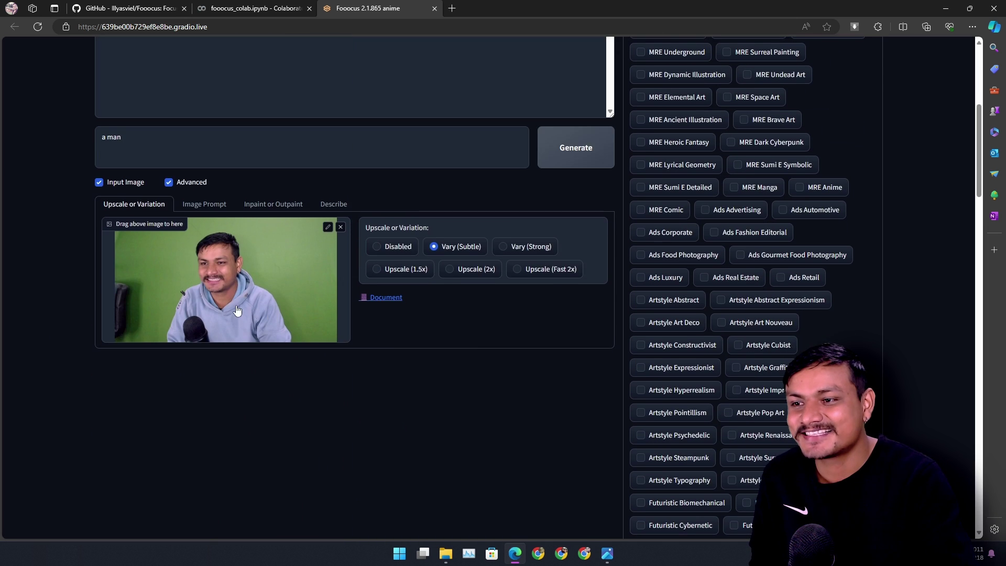
{"action": "scroll", "coordinate": [493, 220], "scroll_direction": "up", "scroll_amount": 6}
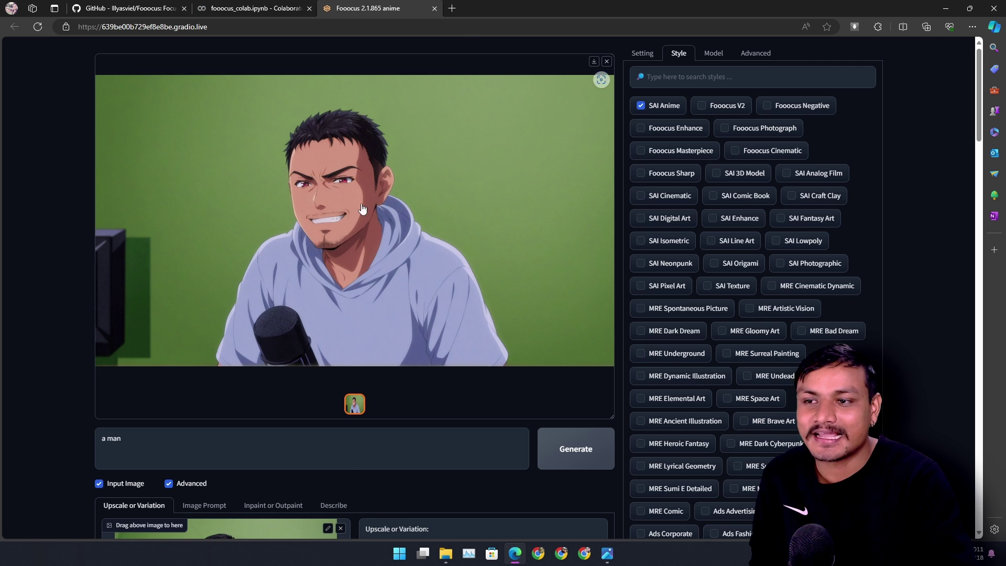
{"action": "left_click", "coordinate": [362, 209]}
{"action": "left_click", "coordinate": [954, 56]}
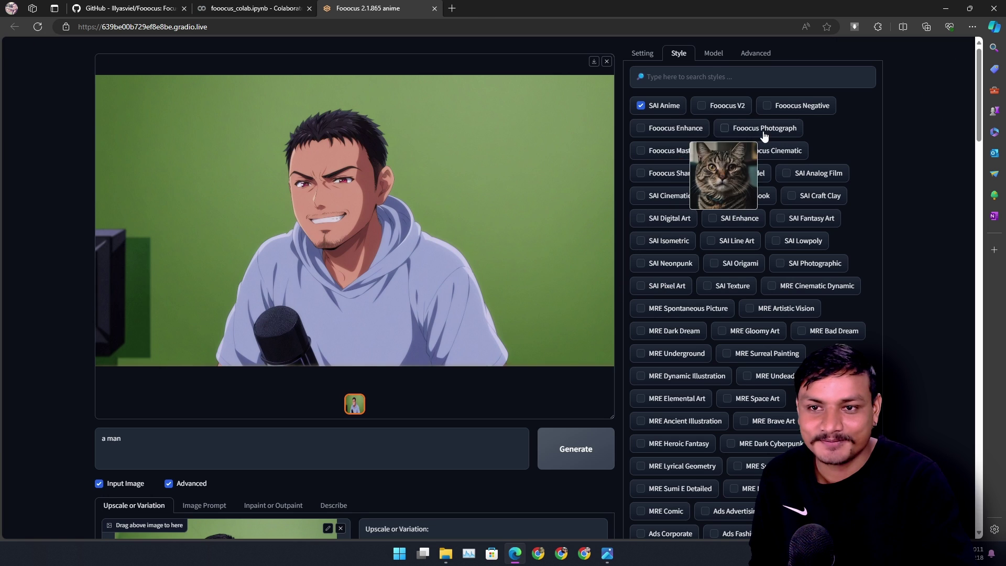
Step: Add the Fooocus V2 and Fooocus Negative styles to SAI Anime and generate the variations again
{"action": "left_click", "coordinate": [703, 106]}
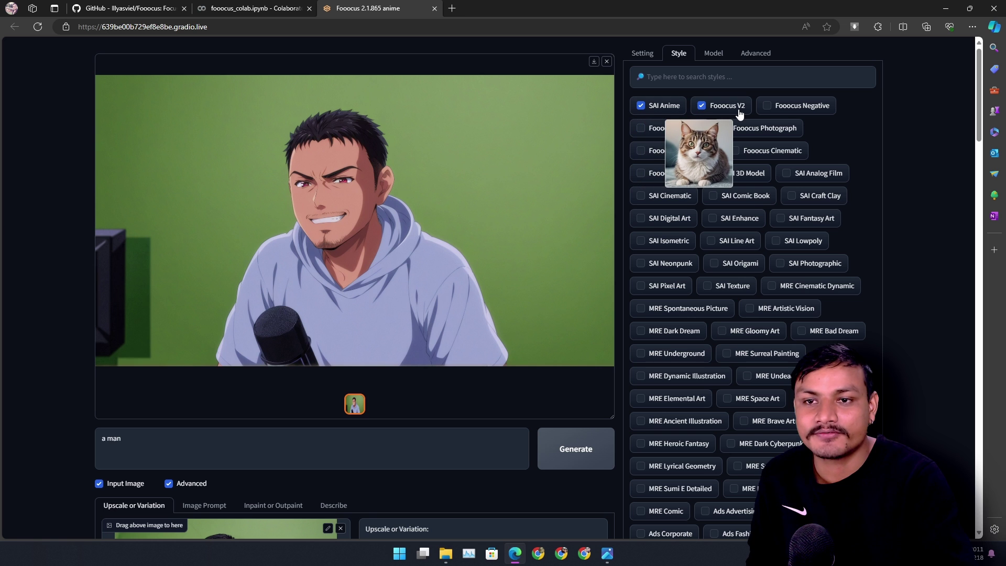
{"action": "left_click", "coordinate": [770, 106]}
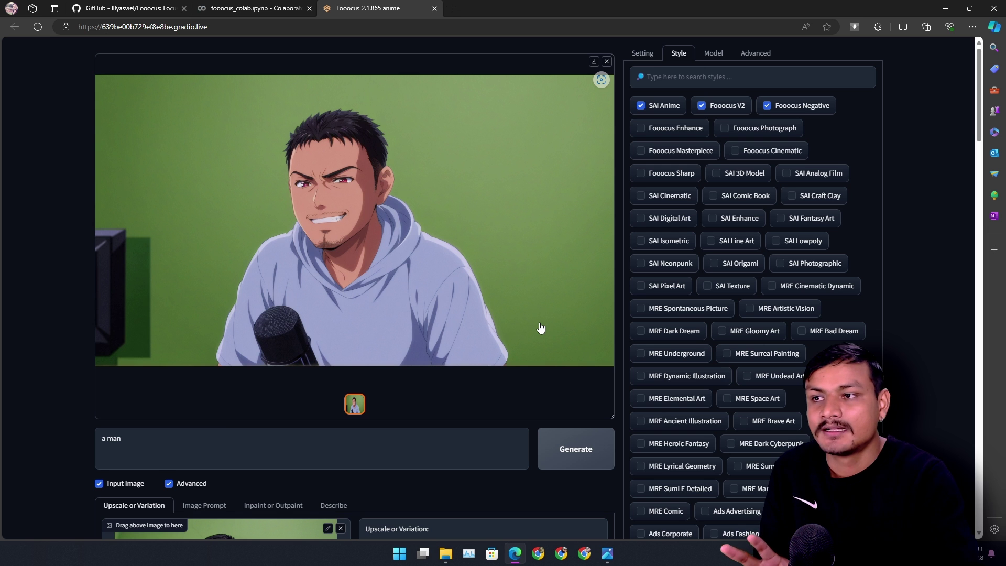
{"action": "left_click", "coordinate": [578, 449]}
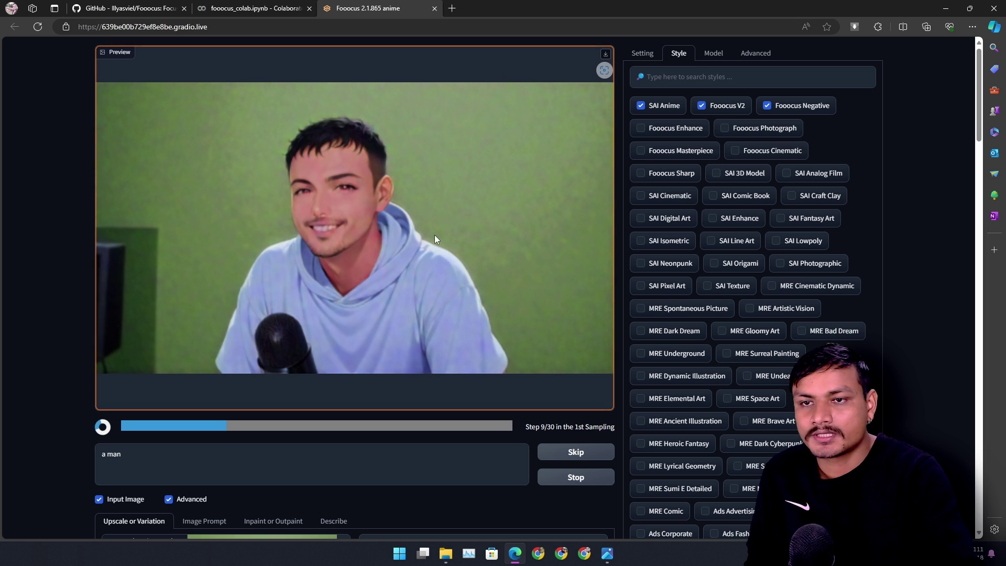
Step: Compare the preview made with SAI Anime, Fooocus V2 and Fooocus Negative with the input photo during generation
{"action": "scroll", "coordinate": [435, 239], "scroll_direction": "down", "scroll_amount": 4}
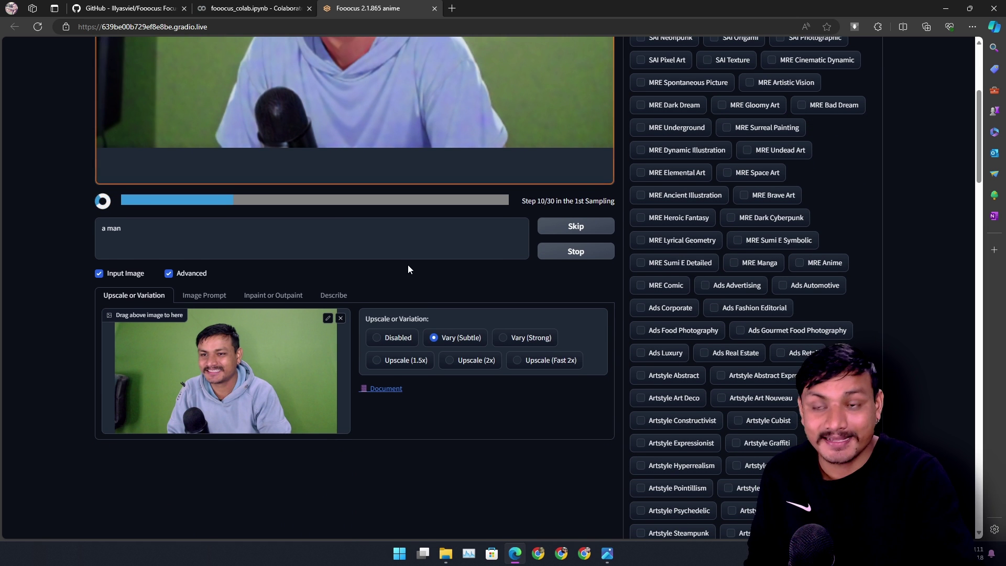
{"action": "scroll", "coordinate": [751, 135], "scroll_direction": "up", "scroll_amount": 4}
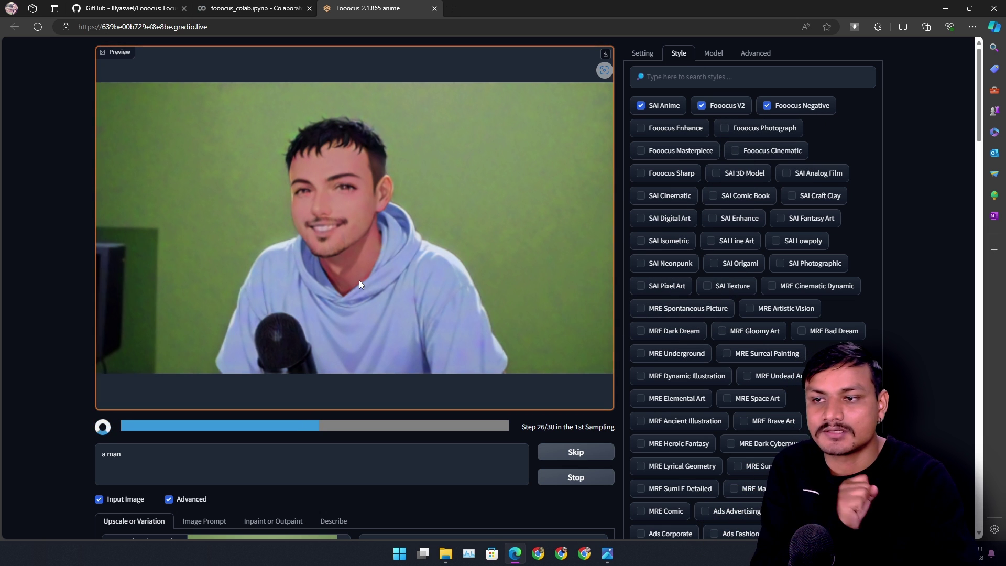
{"action": "scroll", "coordinate": [356, 225], "scroll_direction": "down", "scroll_amount": 7}
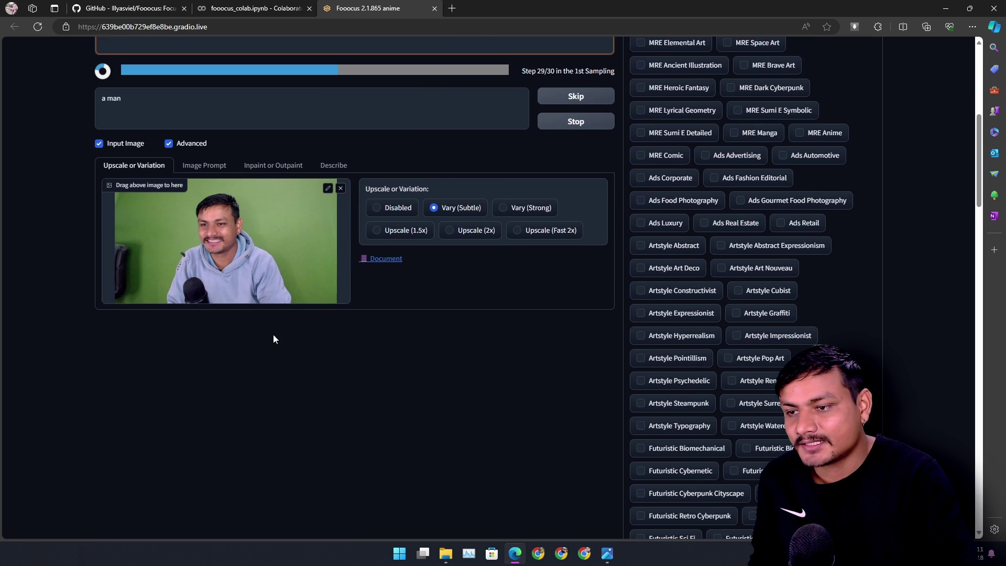
{"action": "scroll", "coordinate": [256, 307], "scroll_direction": "up", "scroll_amount": 7}
{"action": "scroll", "coordinate": [344, 199], "scroll_direction": "down", "scroll_amount": 1}
{"action": "scroll", "coordinate": [321, 269], "scroll_direction": "up", "scroll_amount": 1}
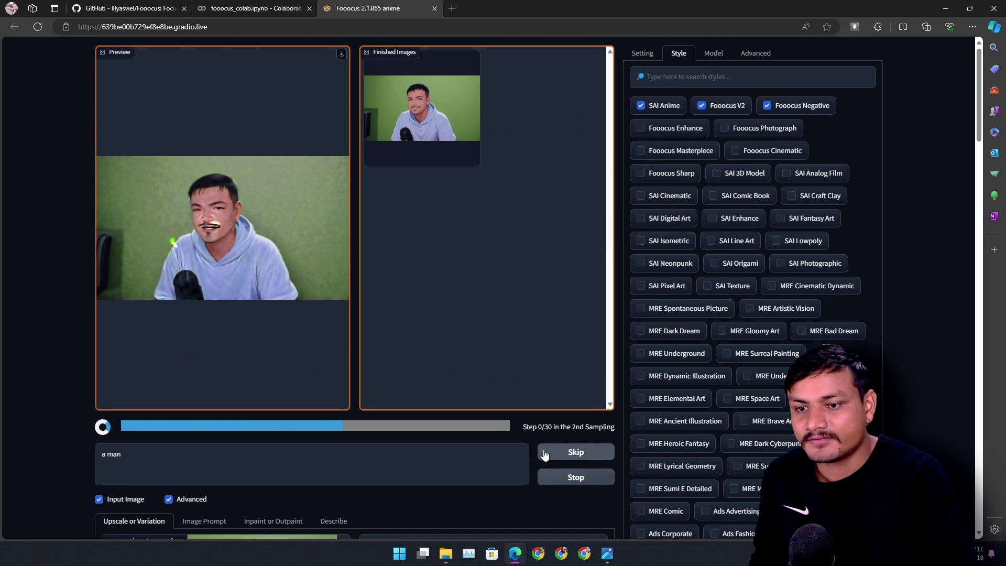
Step: View the finished image of the SAI Anime, Fooocus V2 and Fooocus Negative batch enlarged and compare it with the input photo
{"action": "left_click", "coordinate": [433, 121]}
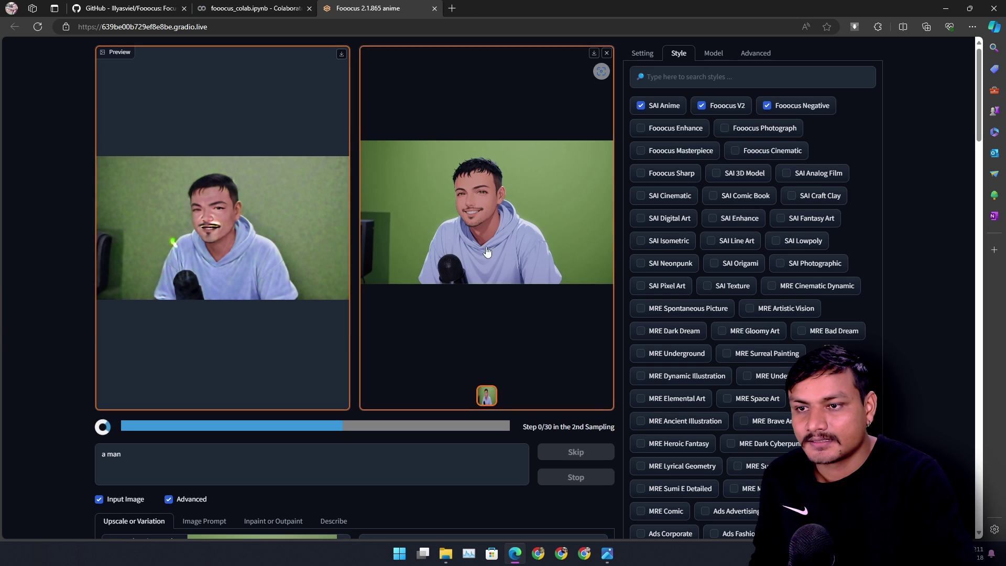
{"action": "left_click", "coordinate": [486, 249]}
{"action": "left_click", "coordinate": [516, 235]}
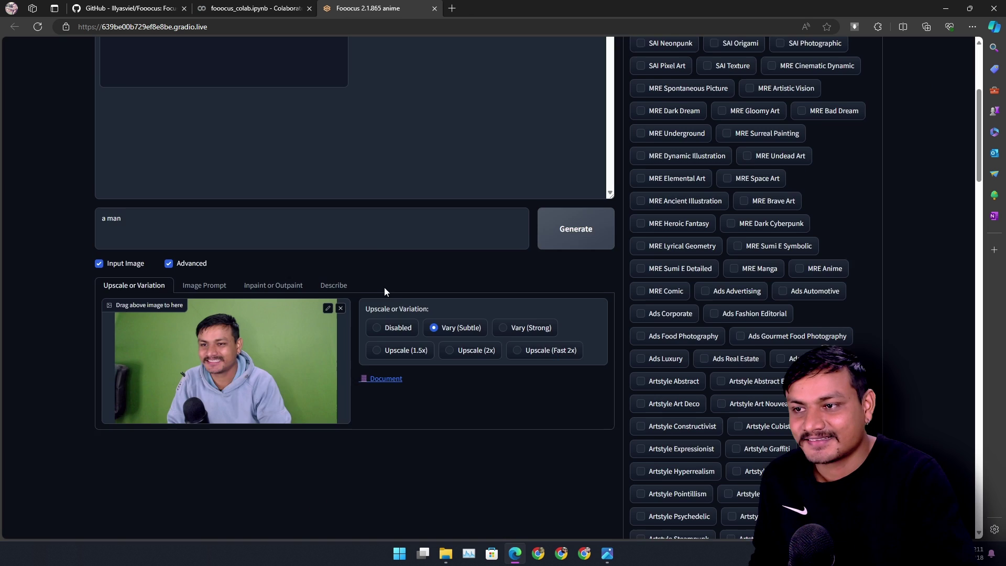
{"action": "scroll", "coordinate": [236, 258], "scroll_direction": "up", "scroll_amount": 4}
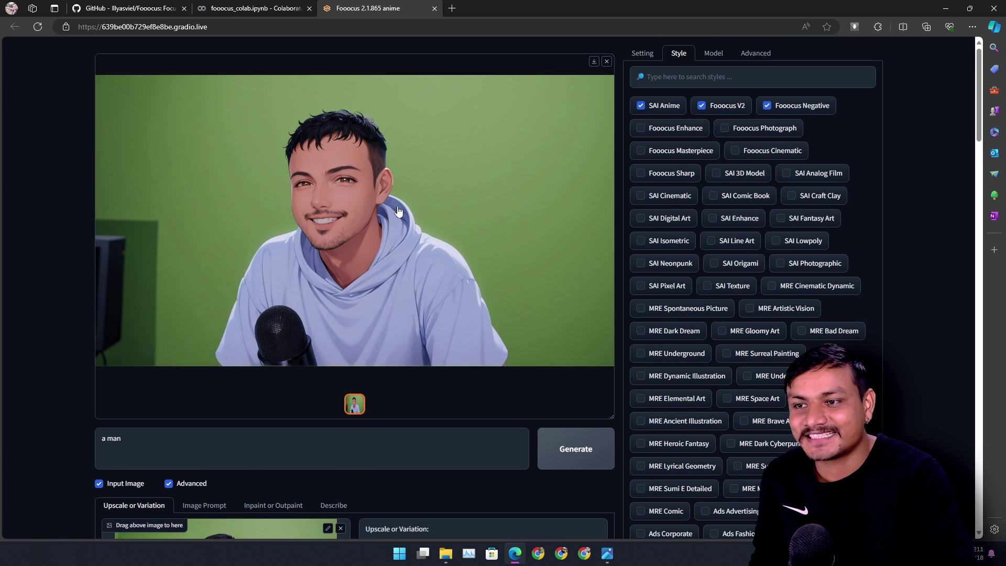
{"action": "left_click", "coordinate": [398, 212]}
{"action": "left_click", "coordinate": [936, 79]}
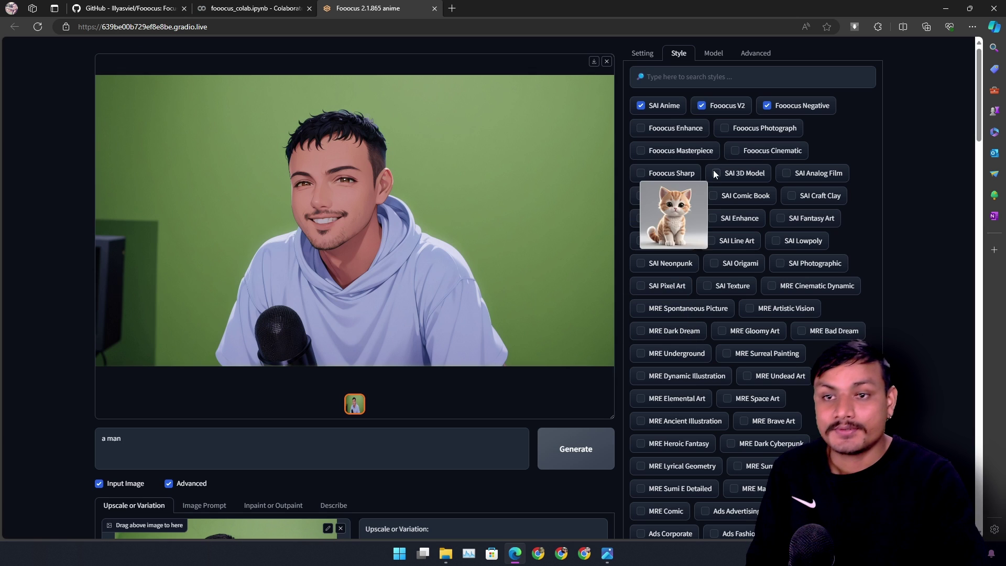
Step: Turn off the SAI Anime style and look through the other available styles
{"action": "left_click", "coordinate": [660, 105]}
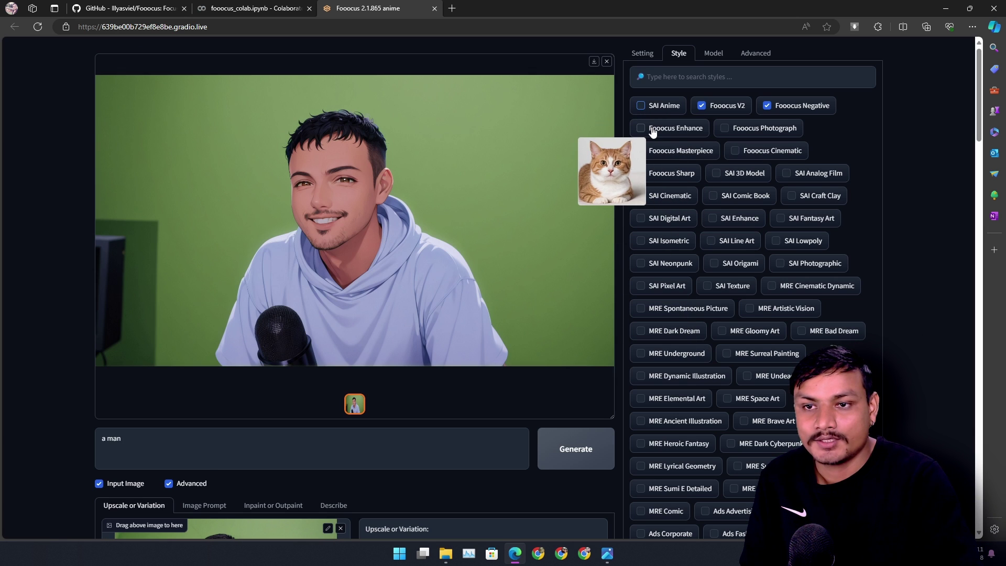
{"action": "scroll", "coordinate": [653, 131], "scroll_direction": "down", "scroll_amount": 12}
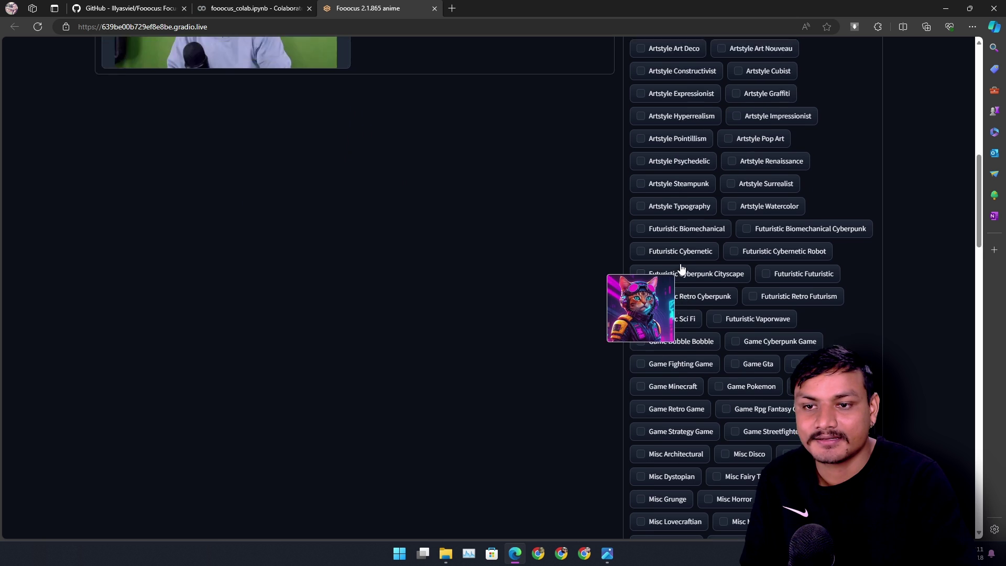
{"action": "scroll", "coordinate": [676, 268], "scroll_direction": "up", "scroll_amount": 10}
{"action": "scroll", "coordinate": [657, 261], "scroll_direction": "down", "scroll_amount": 3}
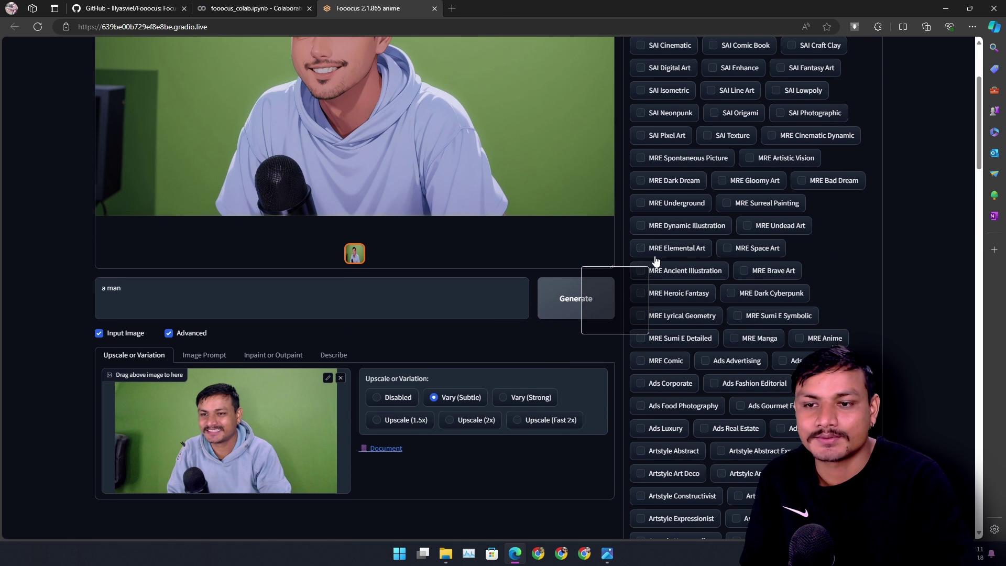
{"action": "left_click_drag", "start_coordinate": [656, 261], "coordinate": [667, 199]}
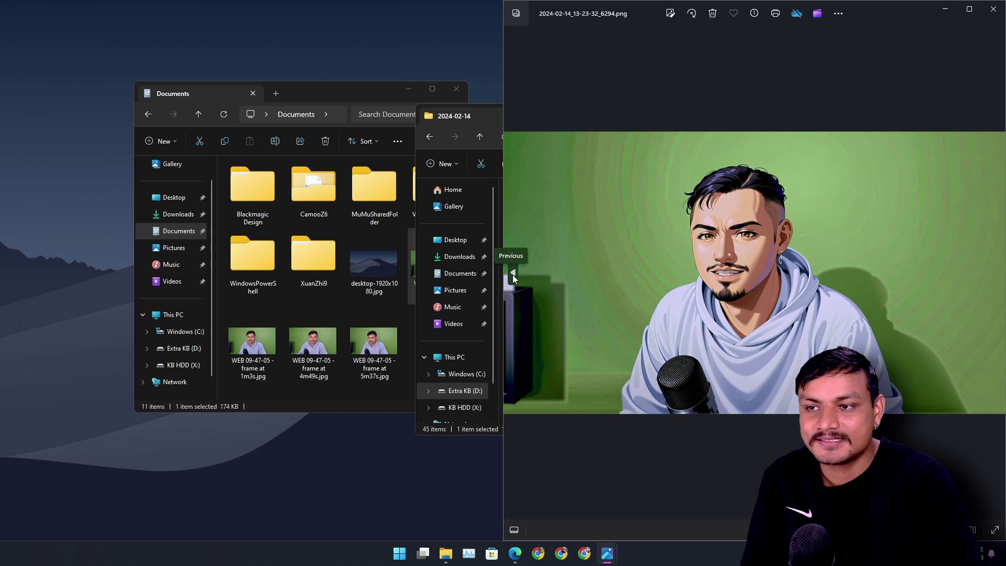
Step: Switch to the photo viewer and browse the earlier generated images, including 2024-02-16_16-56-26_2389.png
{"action": "left_click", "coordinate": [512, 275]}
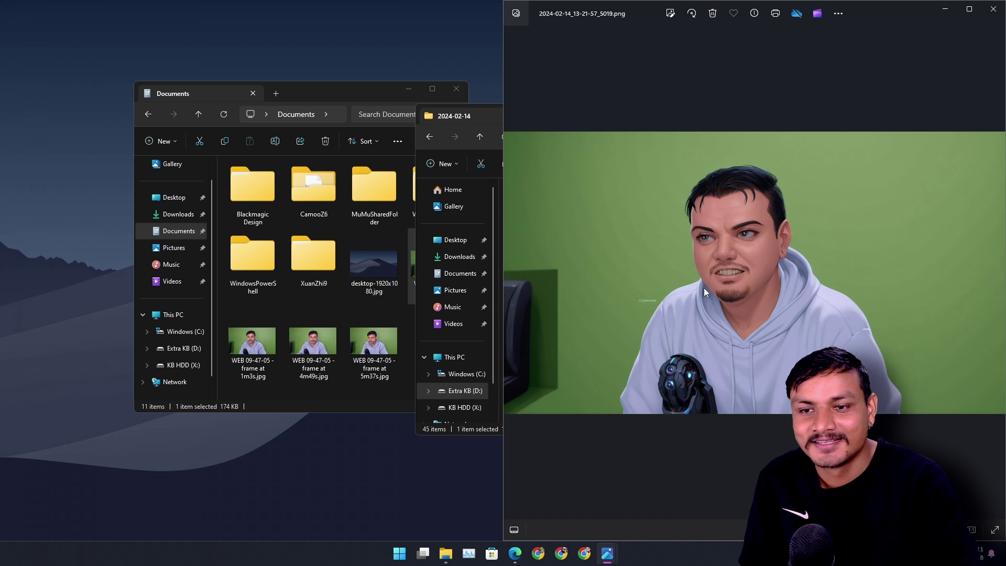
{"action": "key", "text": "Left"}
{"action": "left_click", "coordinate": [512, 274]}
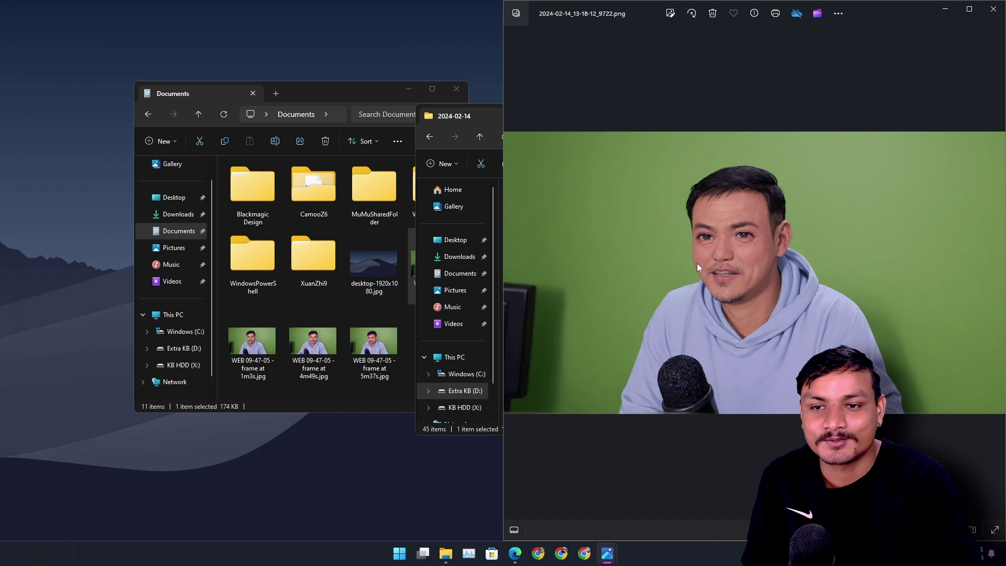
{"action": "left_click", "coordinate": [514, 272]}
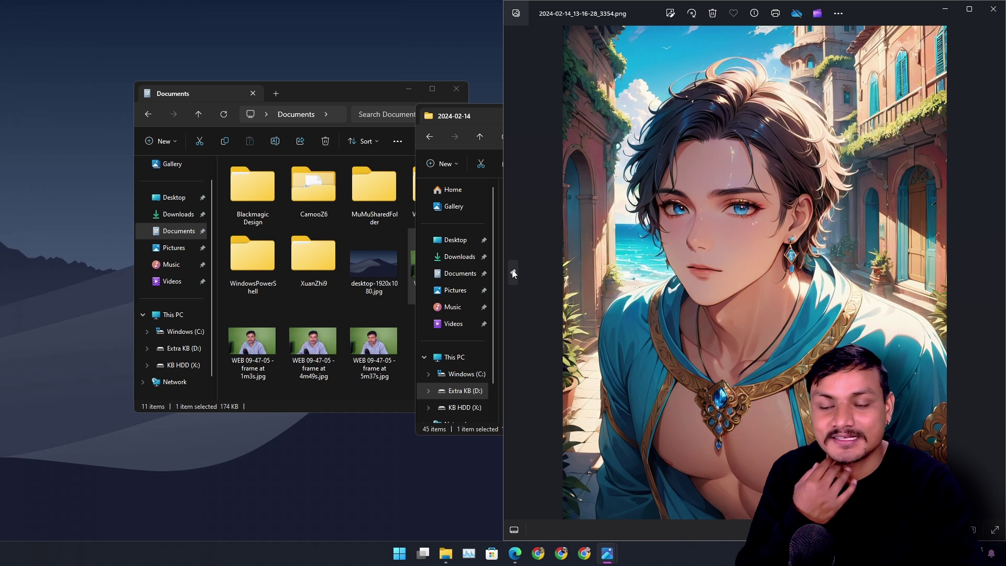
{"action": "left_click", "coordinate": [513, 273]}
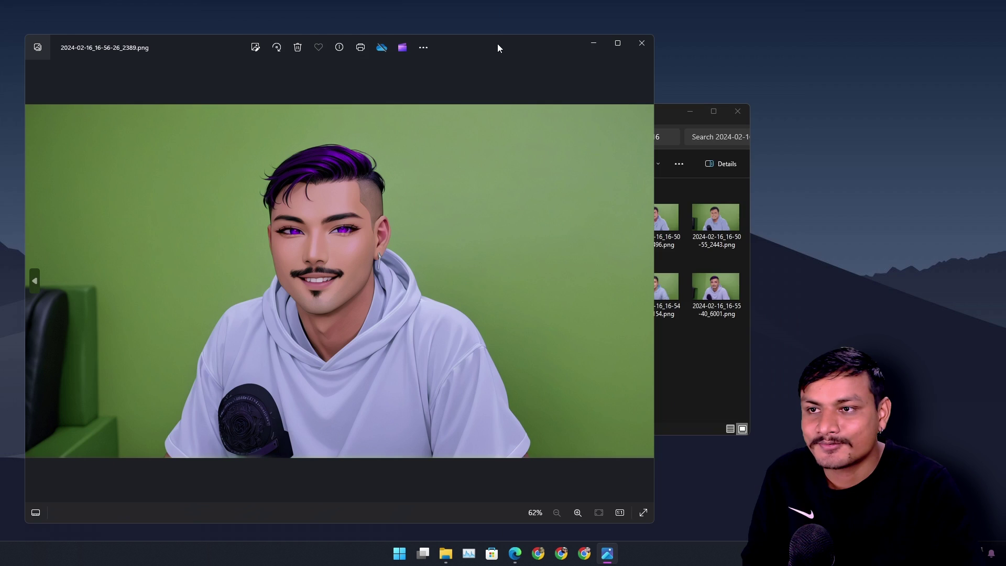
{"action": "left_click_drag", "start_coordinate": [498, 45], "coordinate": [615, 41]}
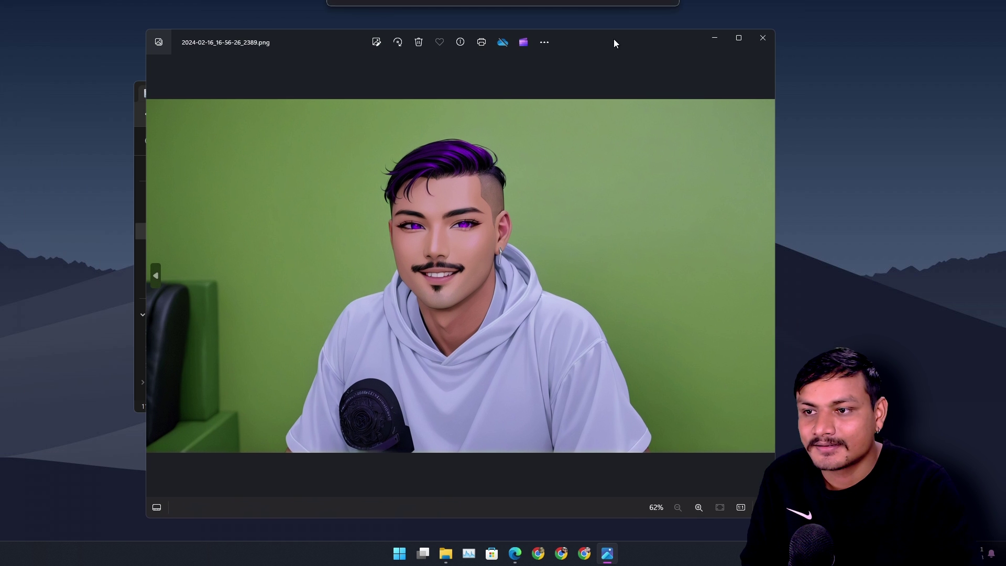
Step: Return to Fooocus in the browser, search the page for "neon" and turn on the SAI Neonpunk style
{"action": "left_click", "coordinate": [518, 557]}
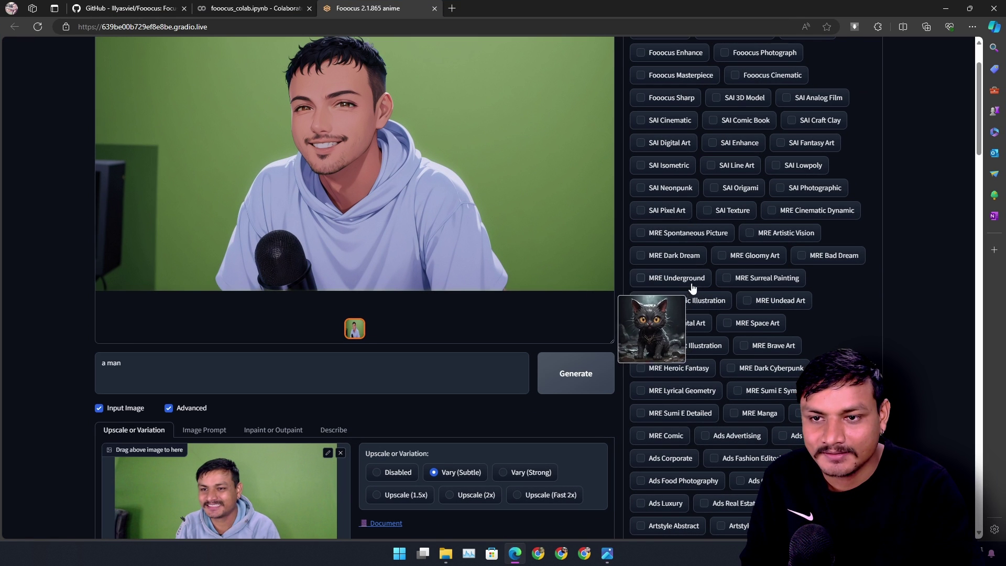
{"action": "key", "text": "ctrl+f"}
{"action": "type", "text": "neon"}
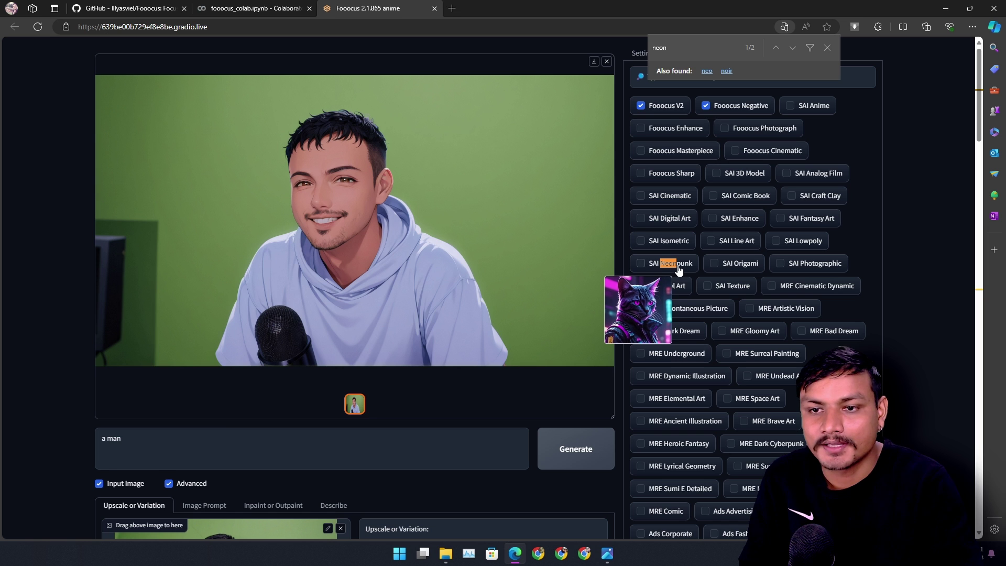
{"action": "left_click", "coordinate": [641, 262]}
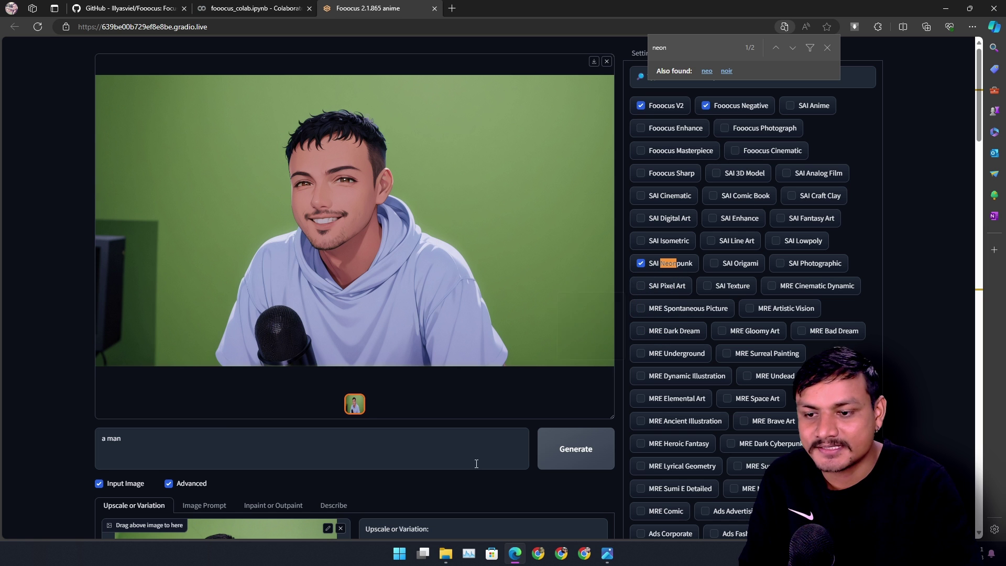
Step: View 2024-02-16_16-56-26_2389.png in the photo viewer again, and return to Fooocus in the browser to look over the variation options and styles
{"action": "left_click", "coordinate": [614, 559]}
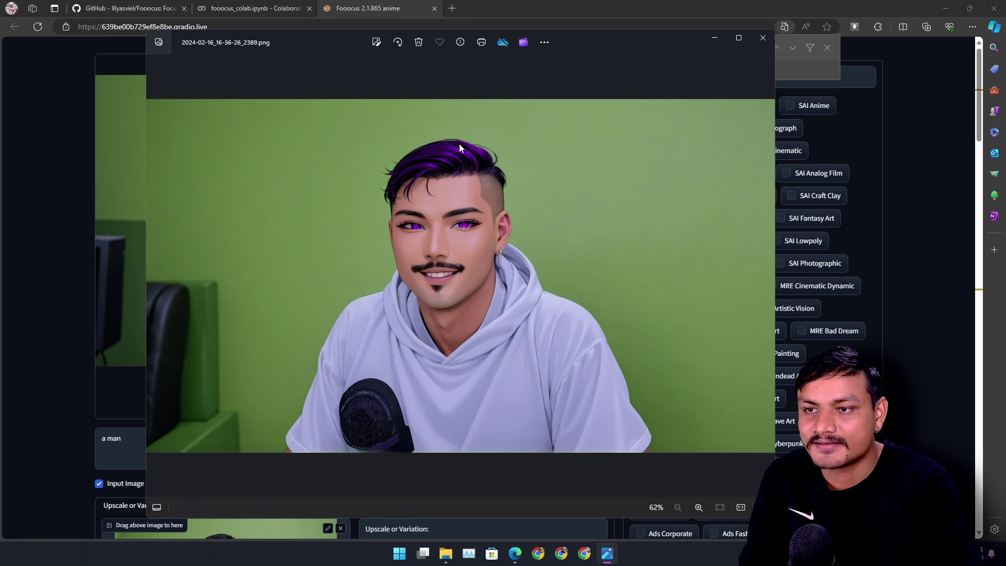
{"action": "key", "text": "alt+Tab"}
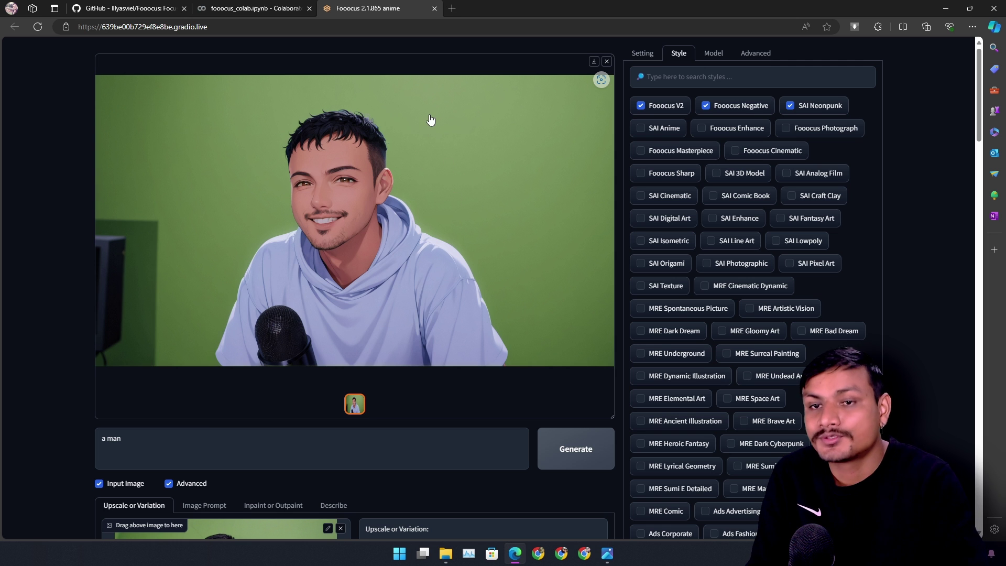
{"action": "scroll", "coordinate": [655, 314], "scroll_direction": "down", "scroll_amount": 7}
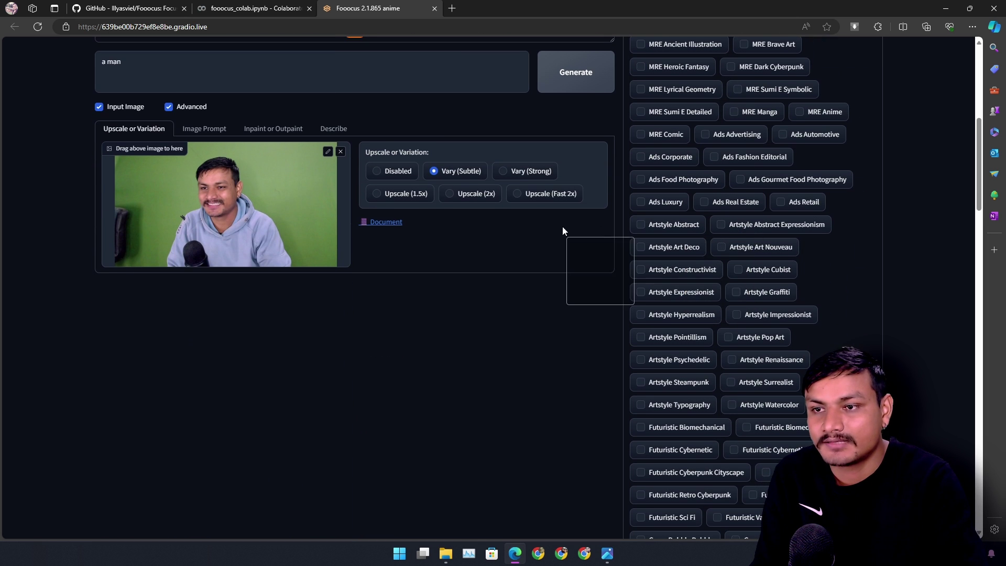
{"action": "scroll", "coordinate": [584, 295], "scroll_direction": "up", "scroll_amount": 7}
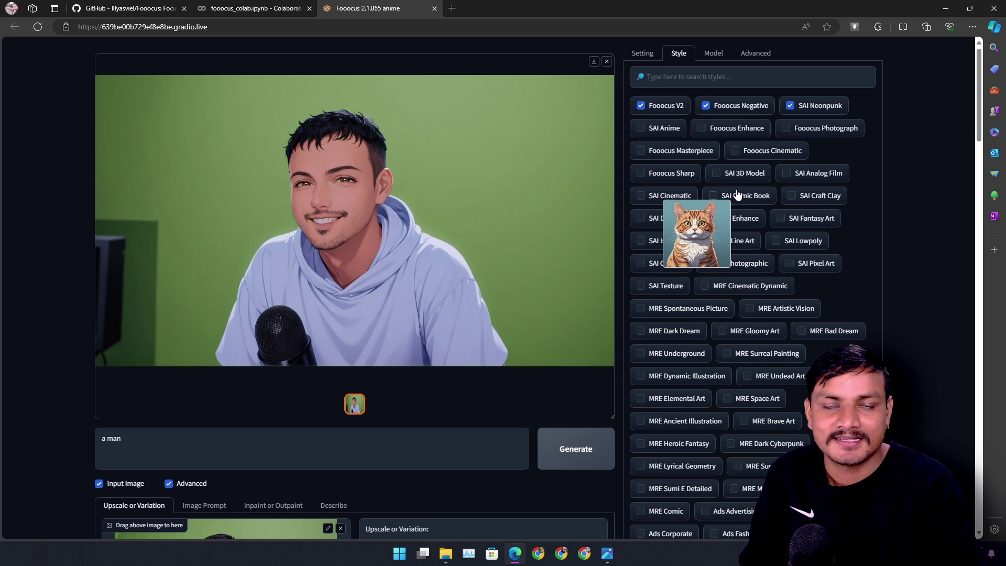
Step: Look through the base model and LoRA settings, the Image Prompt upload slots and the Inpaint or Outpaint options
{"action": "left_click", "coordinate": [714, 53]}
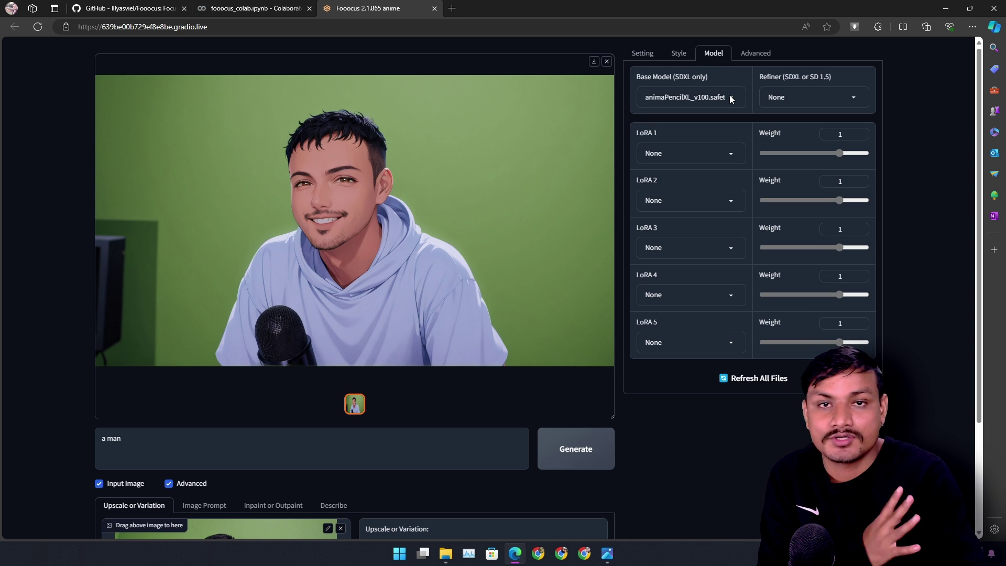
{"action": "scroll", "coordinate": [205, 362], "scroll_direction": "down", "scroll_amount": 3}
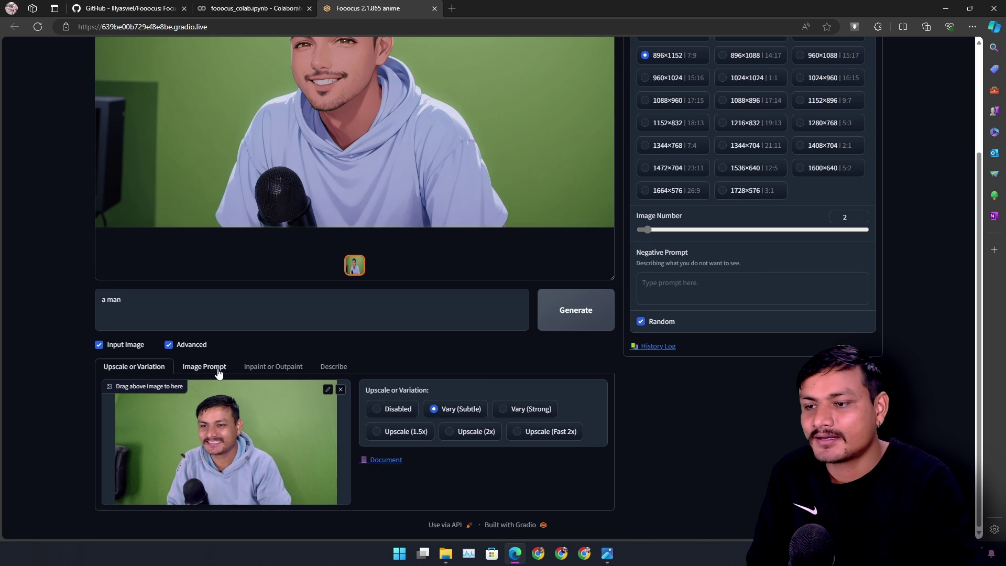
{"action": "left_click", "coordinate": [204, 364]}
{"action": "scroll", "coordinate": [303, 353], "scroll_direction": "down", "scroll_amount": 4}
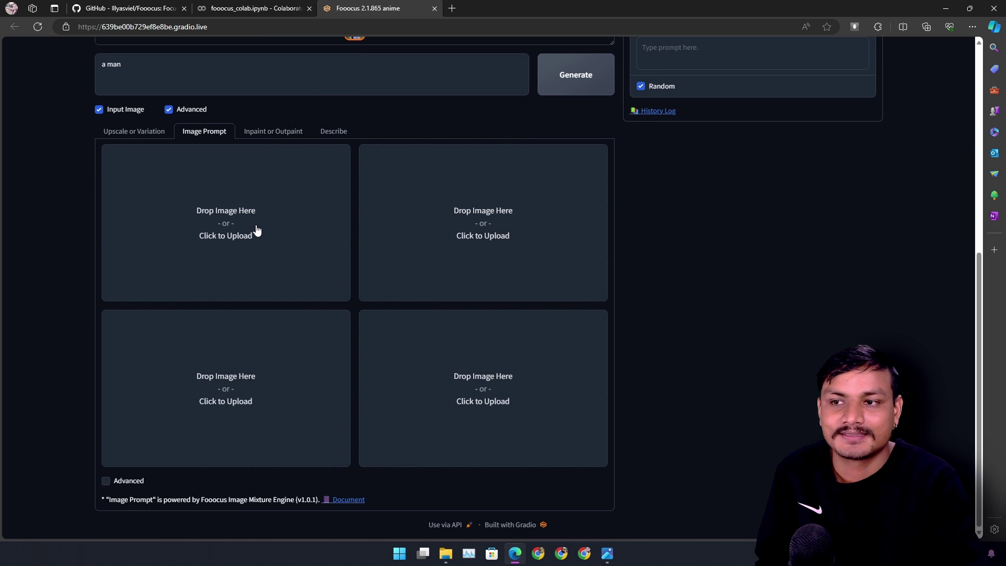
{"action": "left_click", "coordinate": [273, 132]}
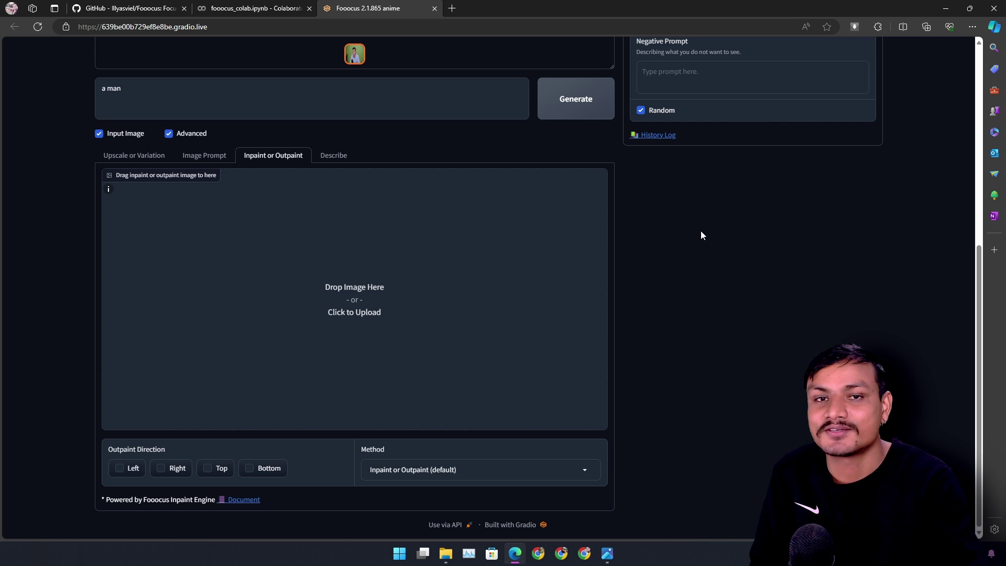
{"action": "scroll", "coordinate": [658, 273], "scroll_direction": "up", "scroll_amount": 6}
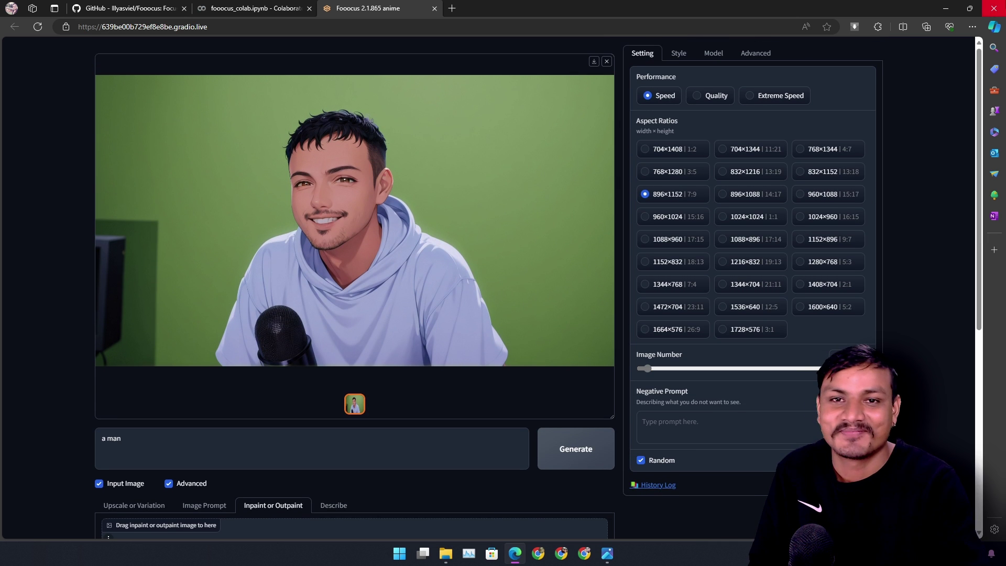
Step: Close the browser, the photo viewer and both File Explorer windows, 2024-02-16 and Documents, to clear the desktop
{"action": "left_click", "coordinate": [995, 8]}
{"action": "left_click", "coordinate": [541, 86]}
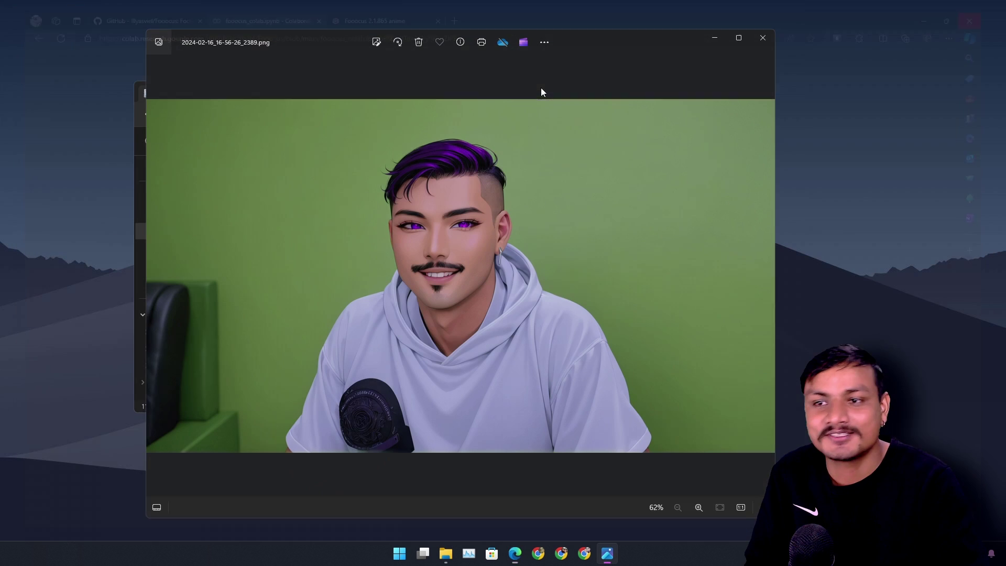
{"action": "left_click", "coordinate": [746, 56]}
{"action": "left_click", "coordinate": [738, 111]}
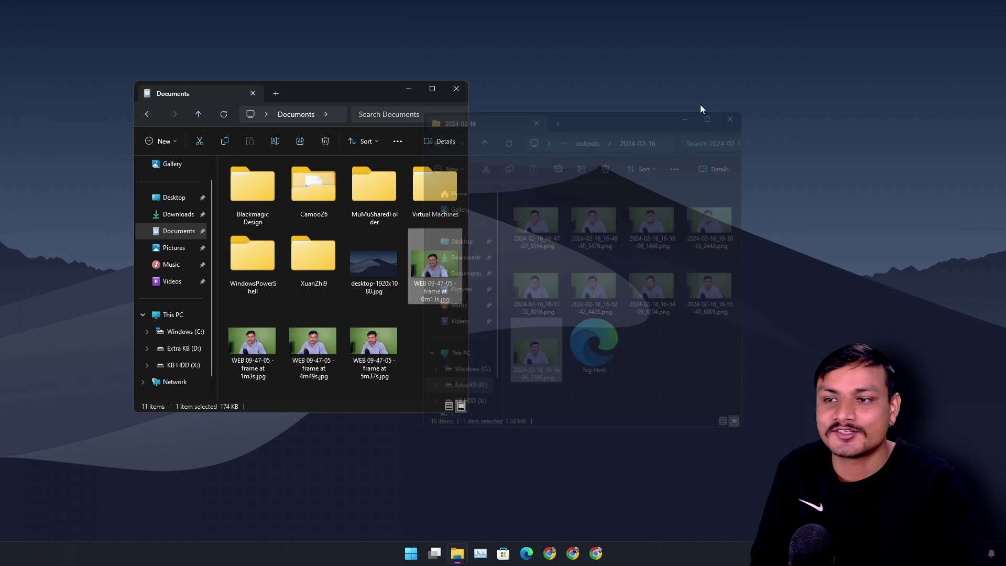
{"action": "left_click", "coordinate": [456, 89]}
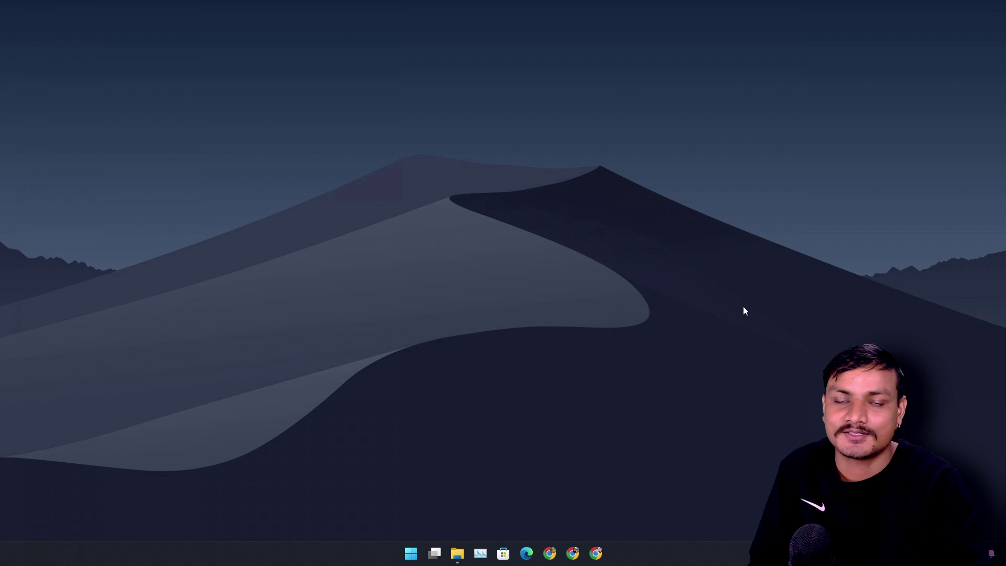